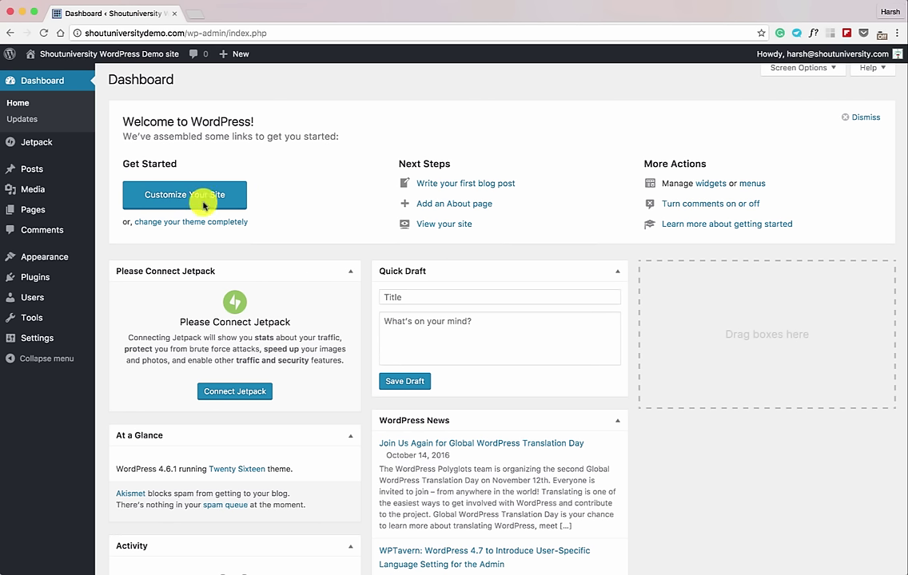
Search the plugin directory for "yoast Seo" and activate the Yoast SEO plugin.
{"action": "mouse_move", "coordinate": [90, 283]}
{"action": "left_click", "coordinate": [114, 294]}
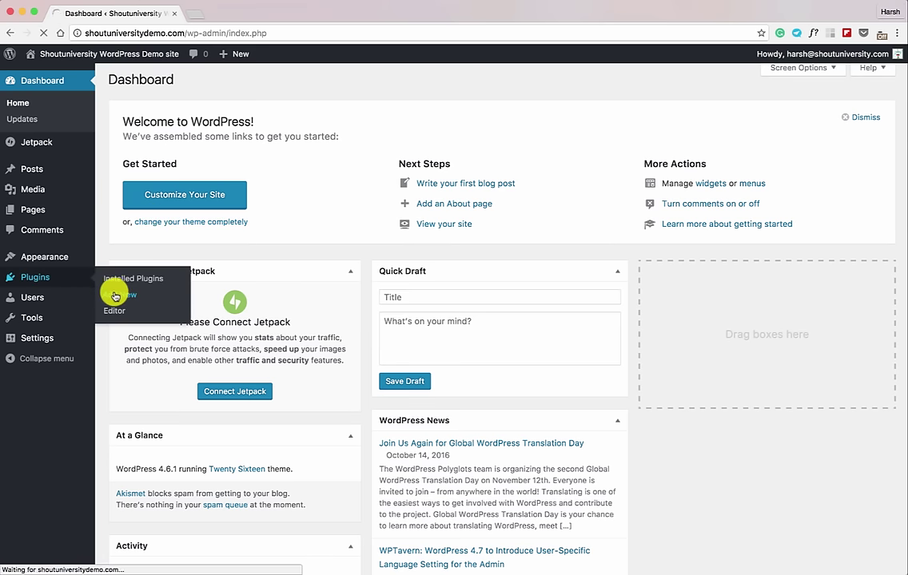
{"action": "left_click", "coordinate": [767, 117]}
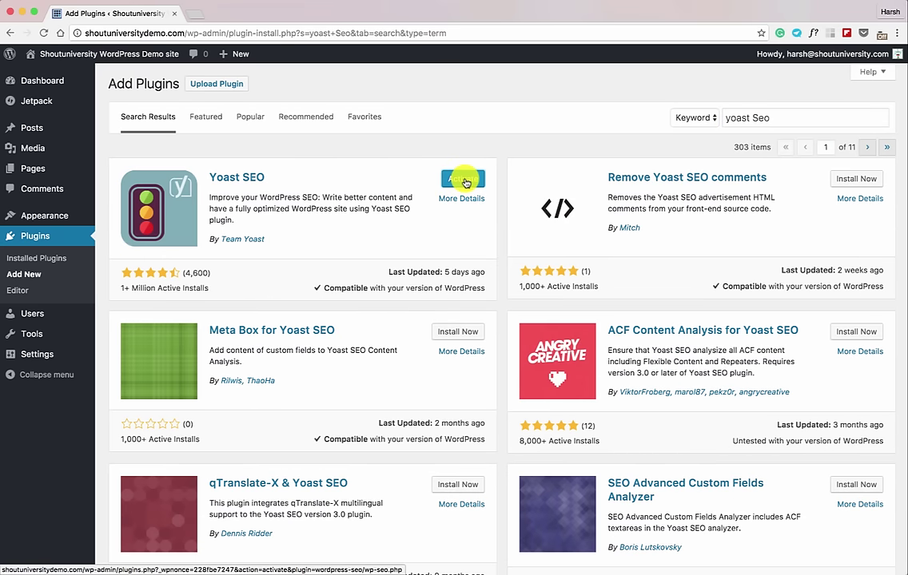
{"action": "left_click", "coordinate": [464, 181]}
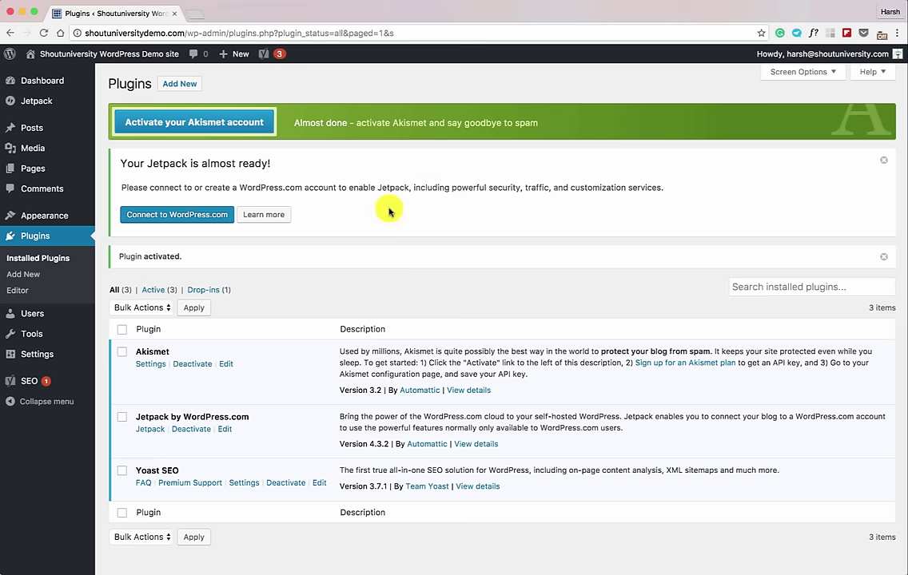
Enable the advanced settings pages in the Yoast SEO features and save the change.
{"action": "mouse_move", "coordinate": [48, 382]}
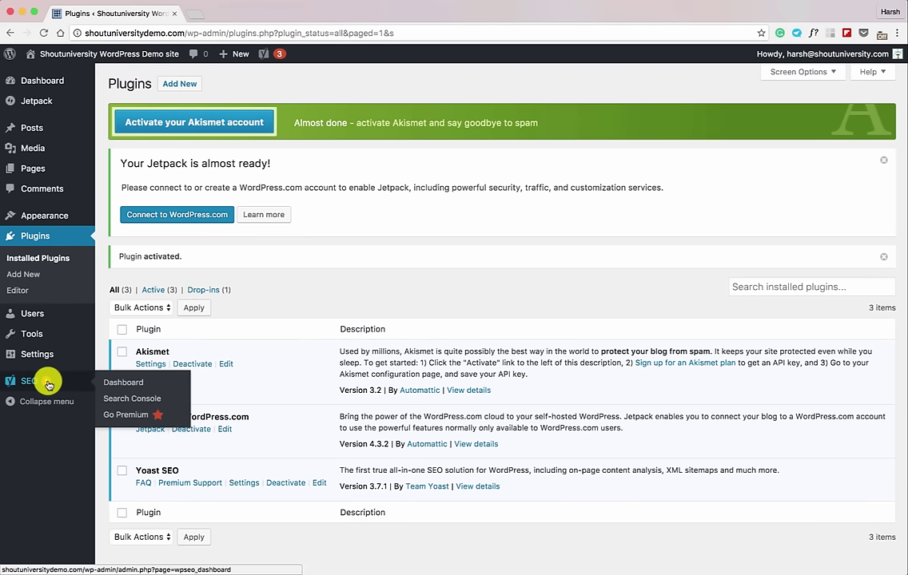
{"action": "left_click", "coordinate": [48, 384]}
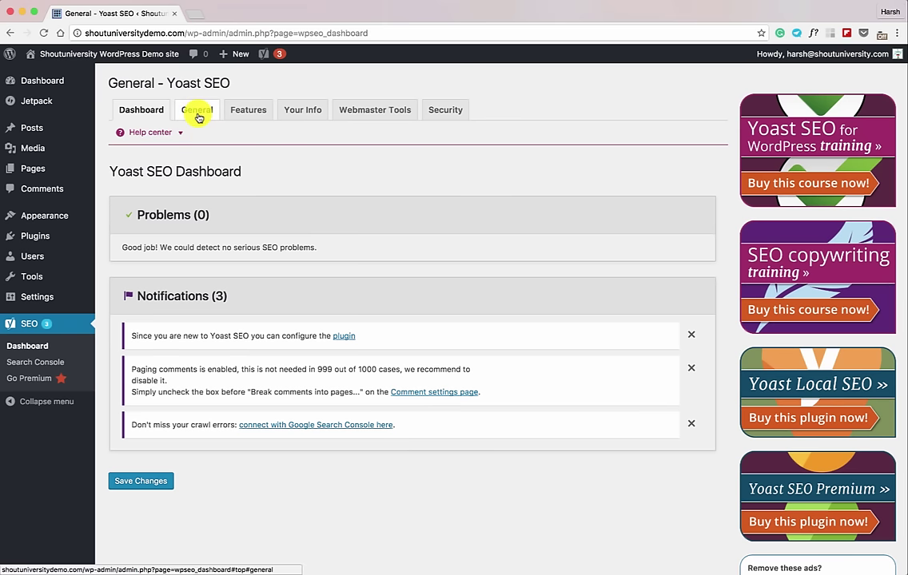
{"action": "left_click", "coordinate": [198, 116]}
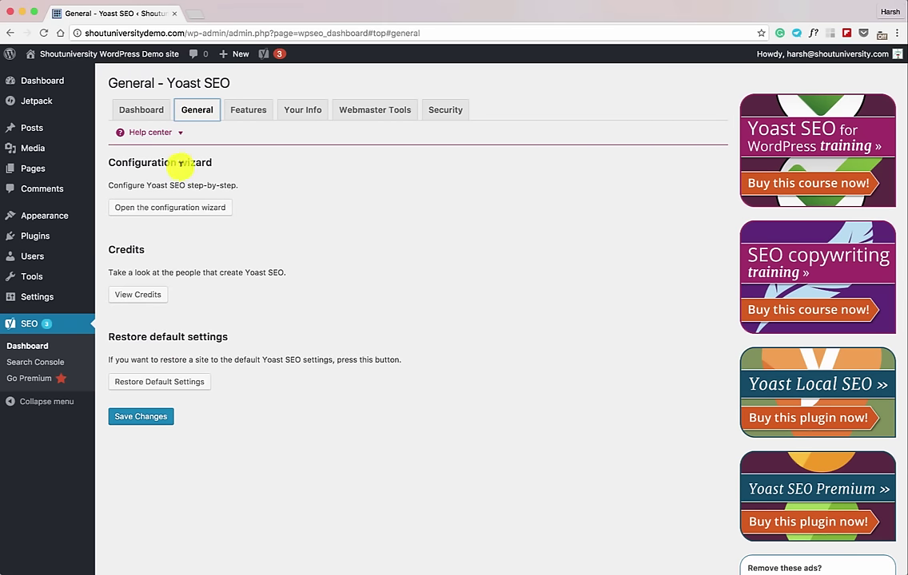
{"action": "left_click", "coordinate": [243, 113]}
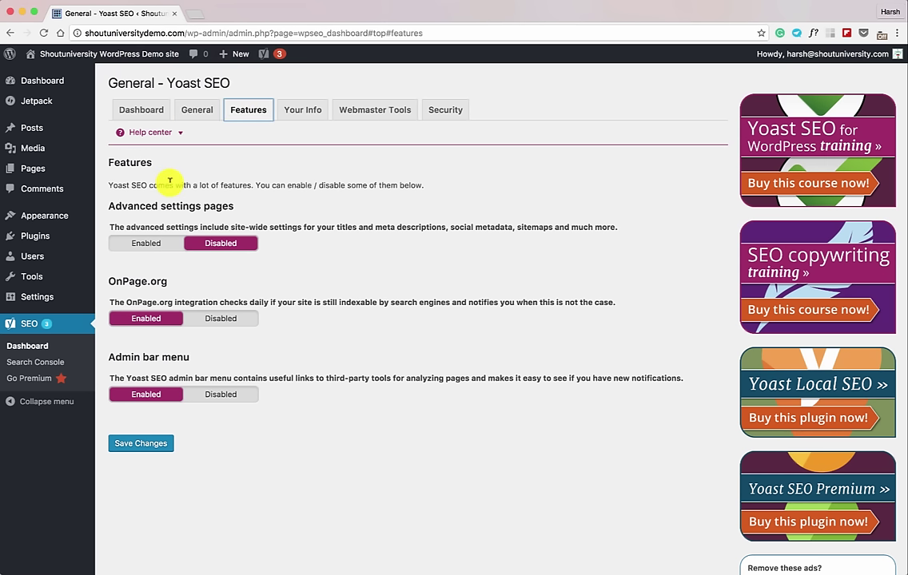
{"action": "left_click", "coordinate": [152, 246]}
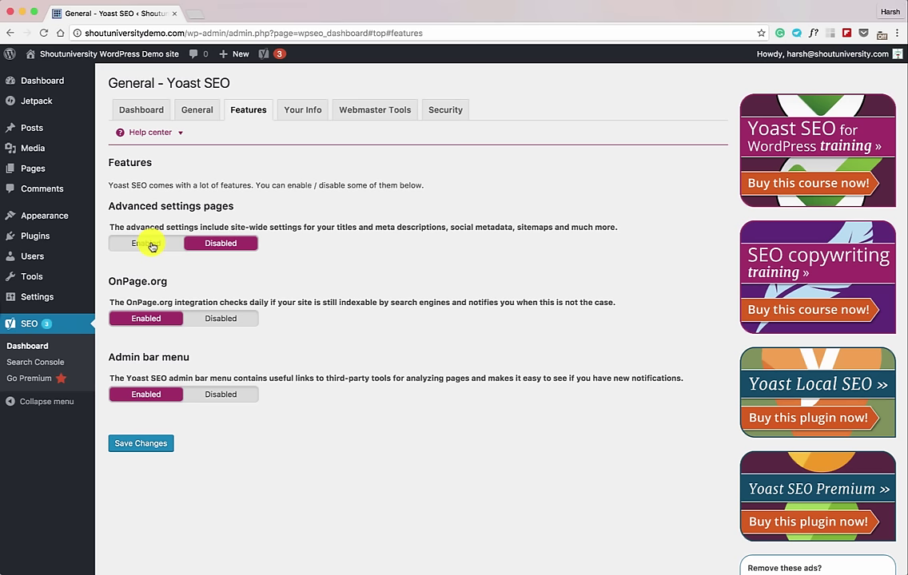
{"action": "left_click", "coordinate": [152, 245]}
{"action": "left_click", "coordinate": [132, 443]}
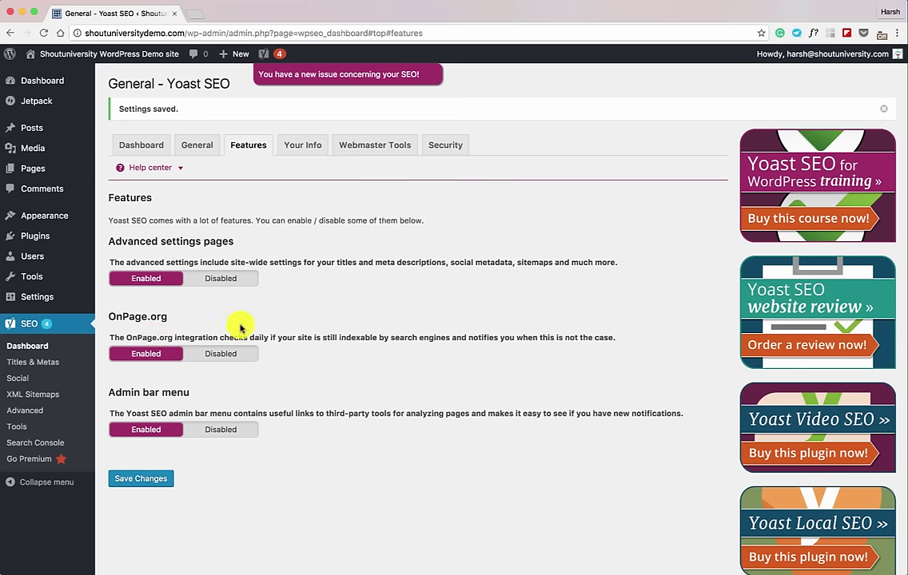
Disable the OnPage.org integration and the admin bar menu, and save the feature settings.
{"action": "left_click", "coordinate": [219, 351]}
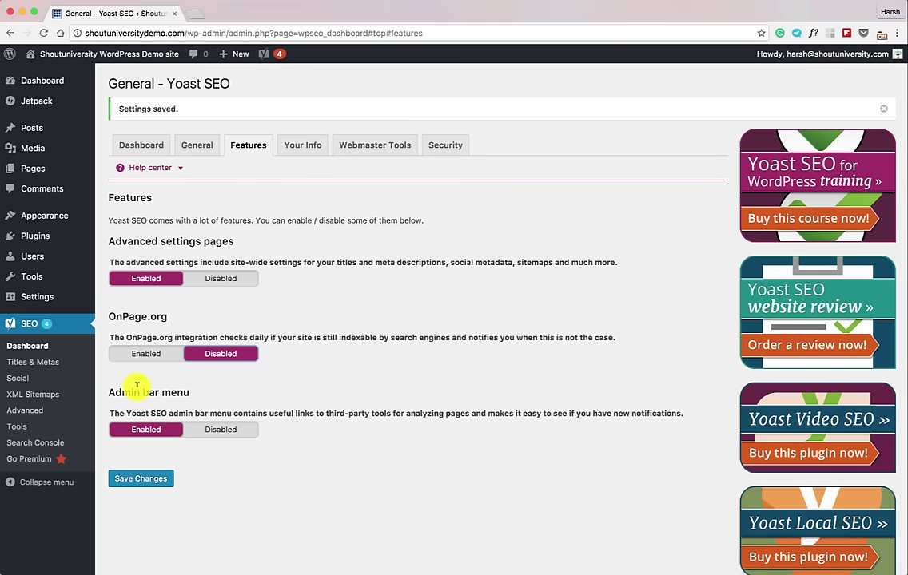
{"action": "left_click", "coordinate": [215, 431]}
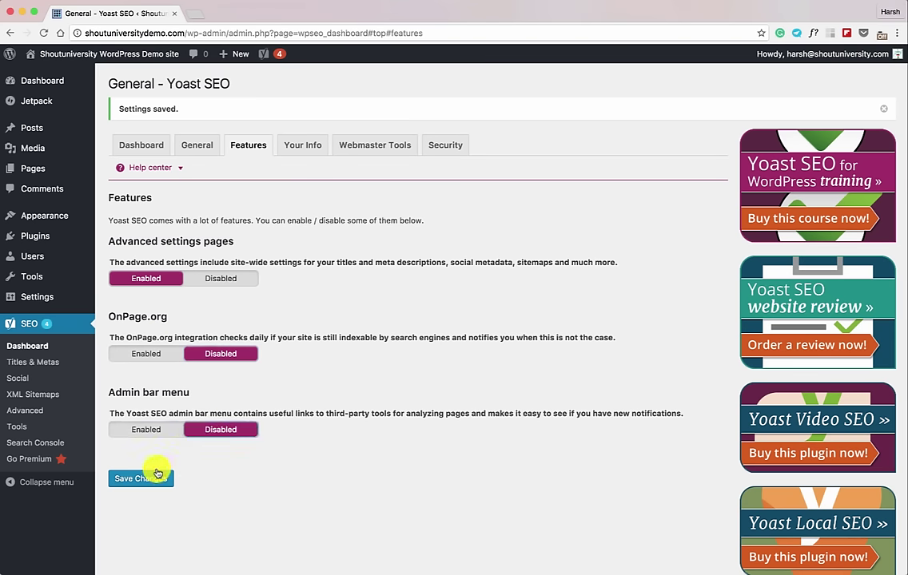
{"action": "left_click", "coordinate": [166, 478]}
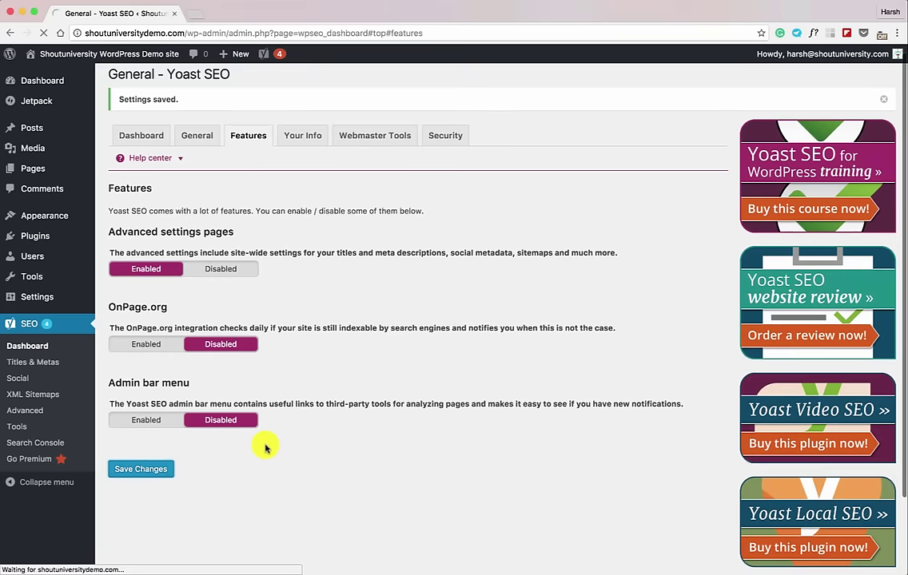
Start the Yoast configuration wizard and set the environment to Production and the site type to Blog.
{"action": "left_click", "coordinate": [201, 146]}
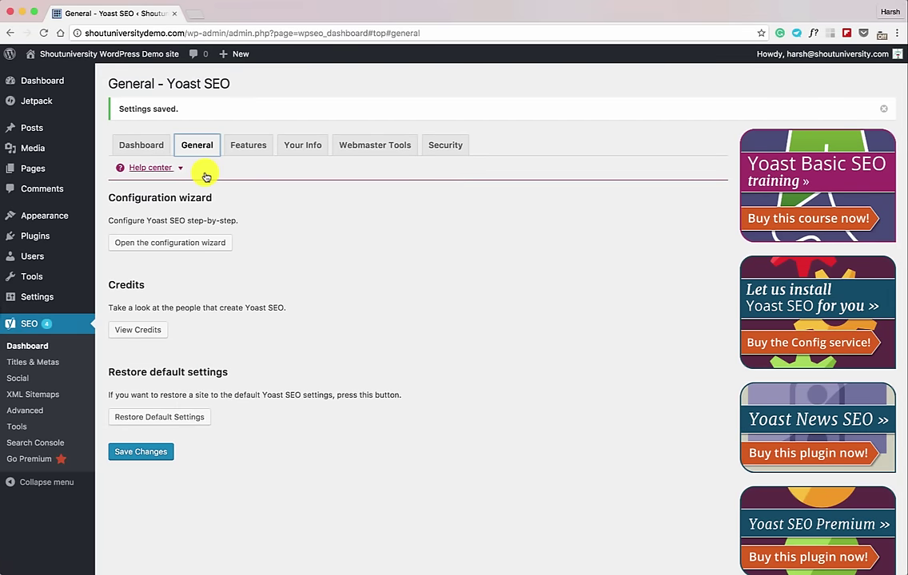
{"action": "left_click", "coordinate": [179, 242]}
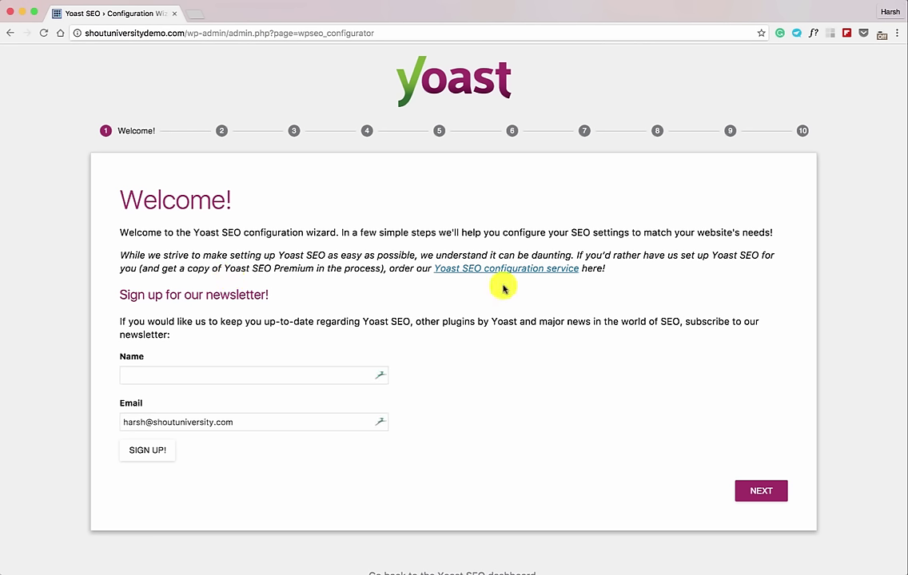
{"action": "left_click", "coordinate": [751, 495]}
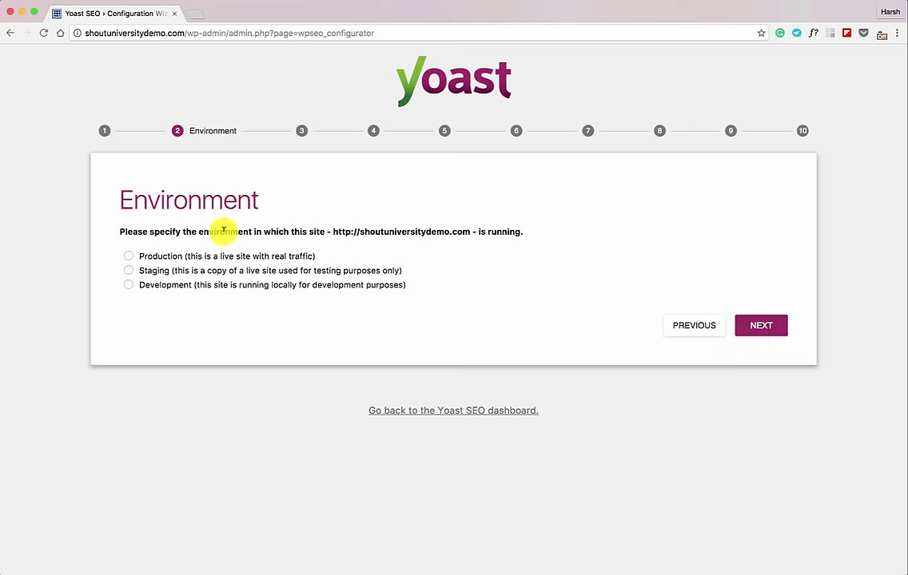
{"action": "left_click", "coordinate": [158, 257]}
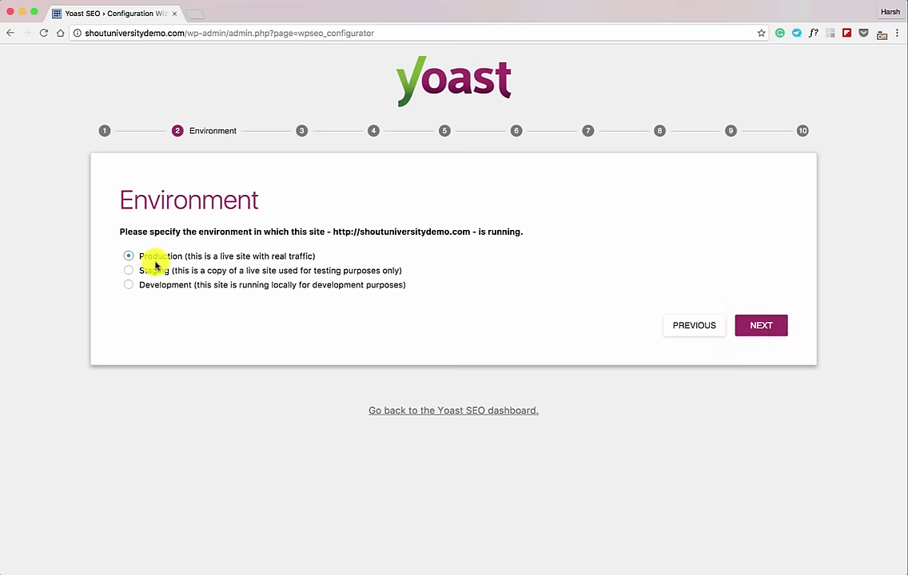
{"action": "left_click", "coordinate": [781, 332]}
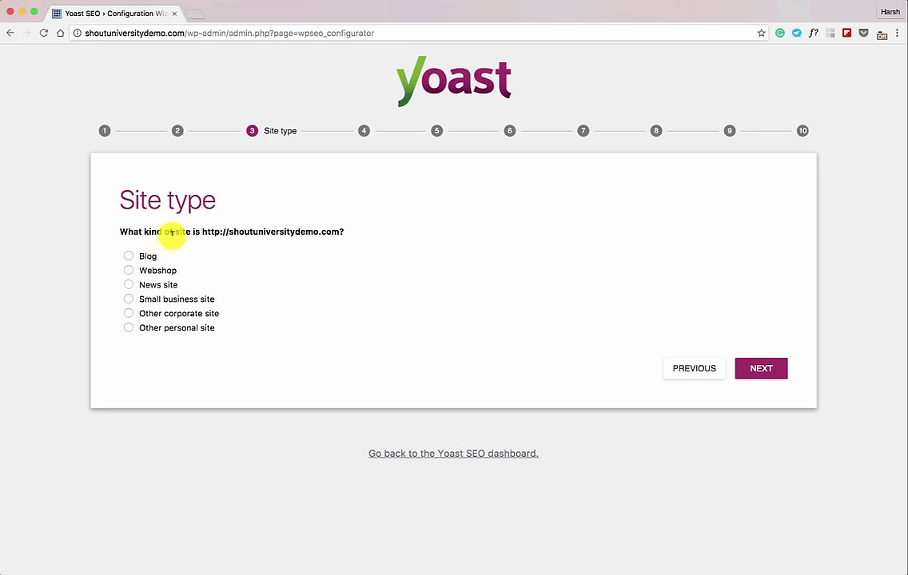
{"action": "left_click", "coordinate": [129, 257]}
{"action": "left_click", "coordinate": [752, 373]}
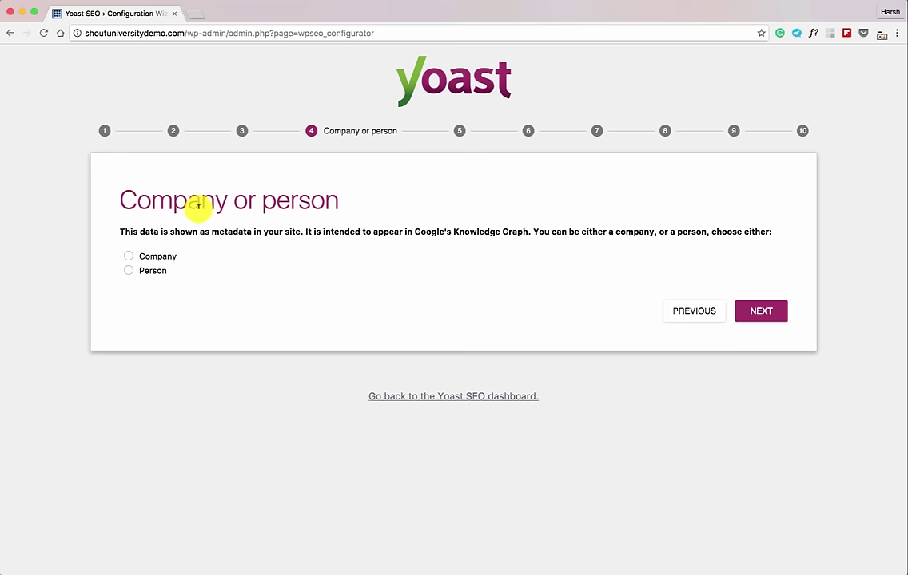
Identify the site as a company named "ShoutUniversity", without a logo image, and continue the wizard.
{"action": "left_click", "coordinate": [128, 260]}
{"action": "left_click", "coordinate": [186, 314]}
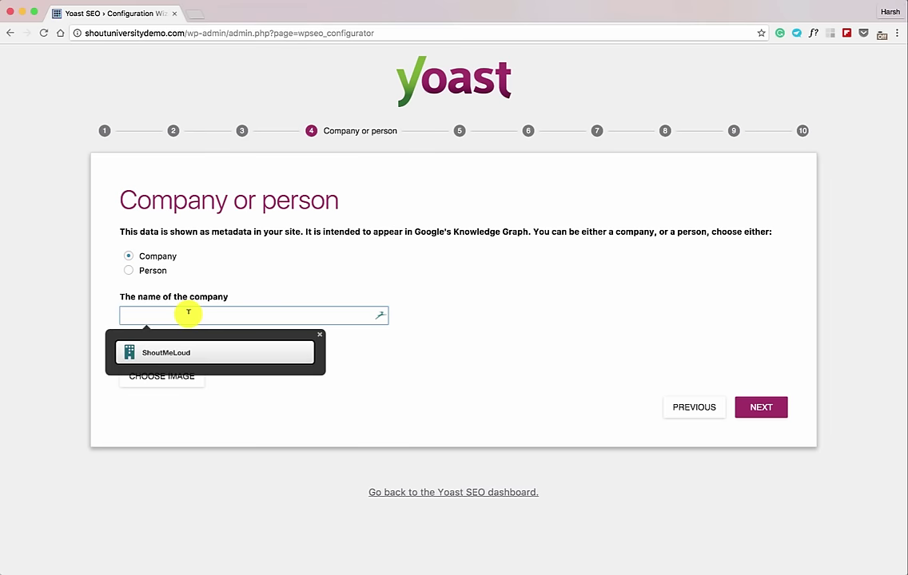
{"action": "type", "text": "ShoutUniversity"}
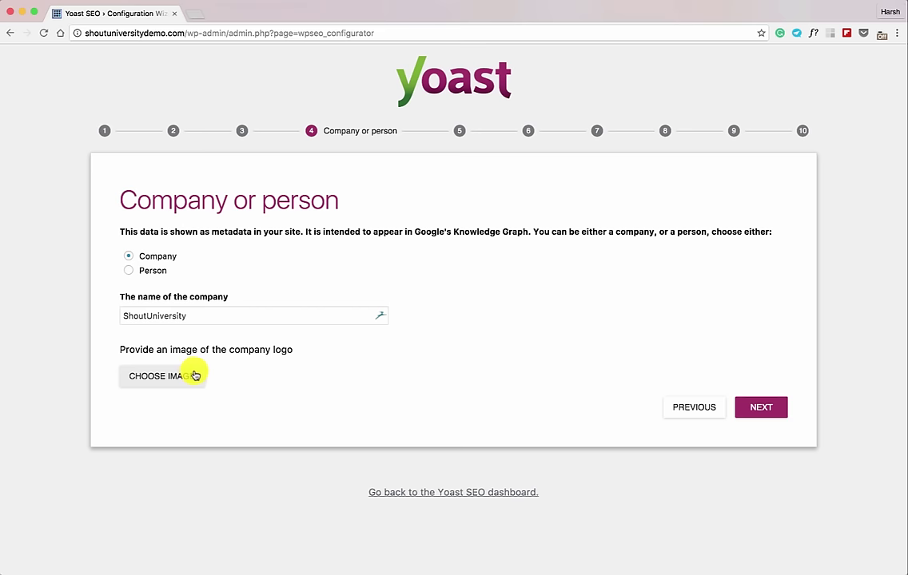
{"action": "left_click", "coordinate": [747, 410]}
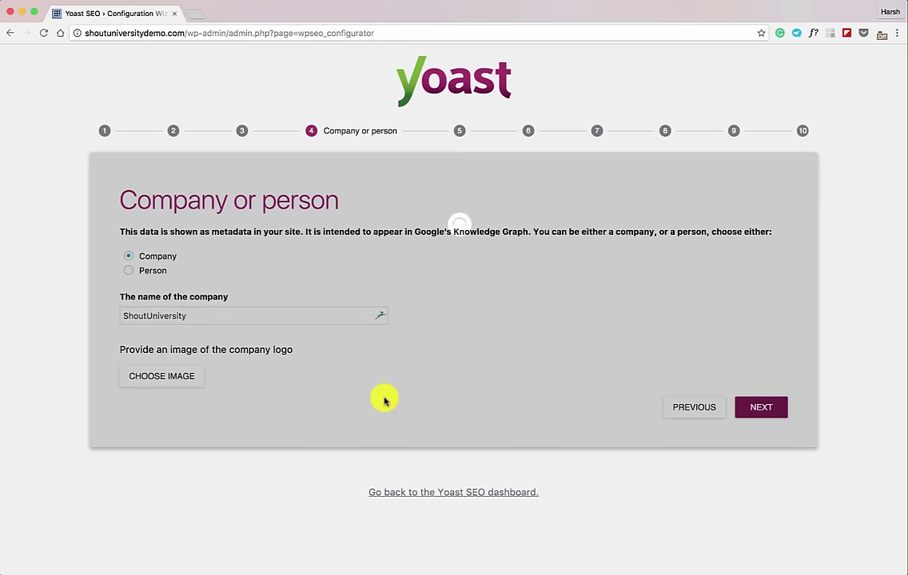
{"action": "scroll", "coordinate": [374, 364], "scroll_direction": "down", "scroll_amount": 1}
{"action": "left_click", "coordinate": [234, 233]}
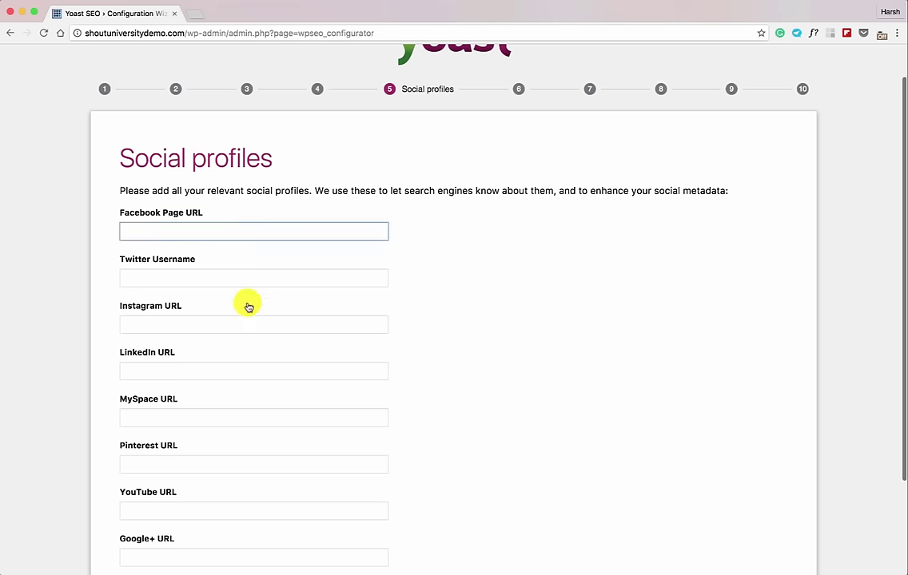
{"action": "scroll", "coordinate": [247, 302], "scroll_direction": "down", "scroll_amount": 2}
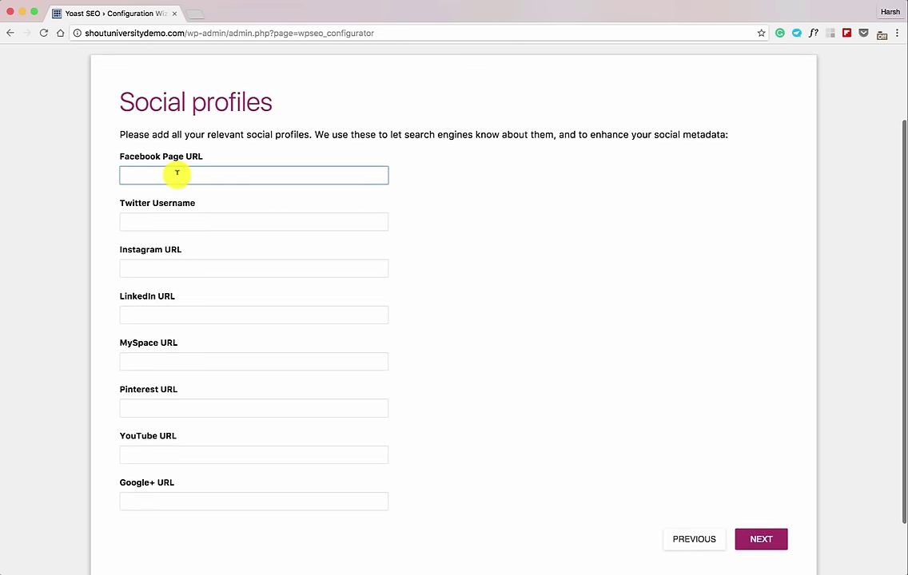
{"action": "scroll", "coordinate": [176, 174], "scroll_direction": "down", "scroll_amount": 1}
{"action": "left_click", "coordinate": [210, 211]}
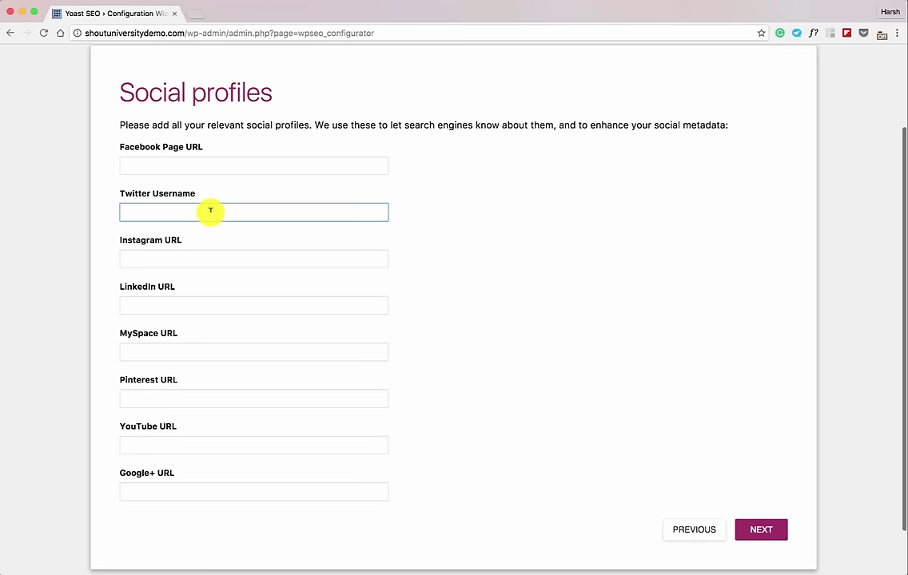
{"action": "type", "text": "denharsh"}
{"action": "key", "text": "Tab"}
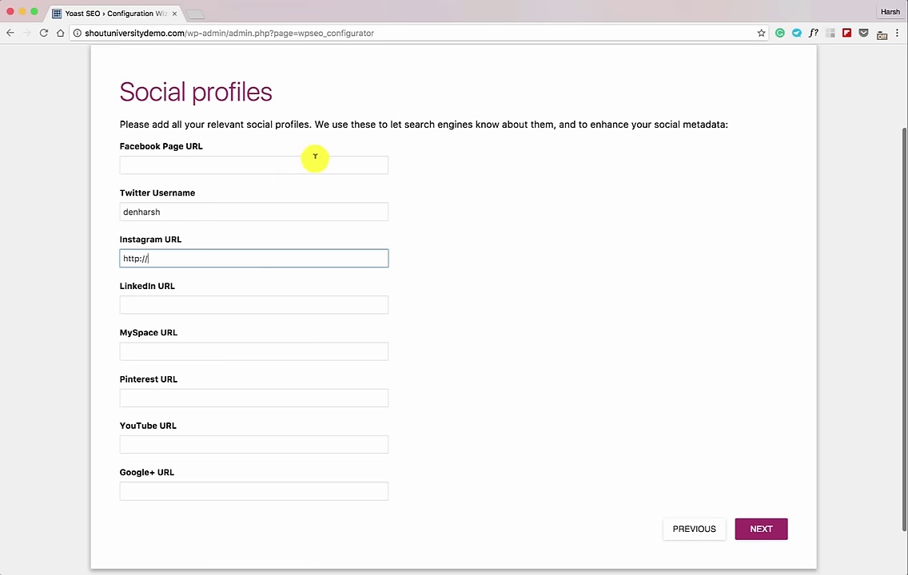
{"action": "scroll", "coordinate": [320, 384], "scroll_direction": "down", "scroll_amount": 1}
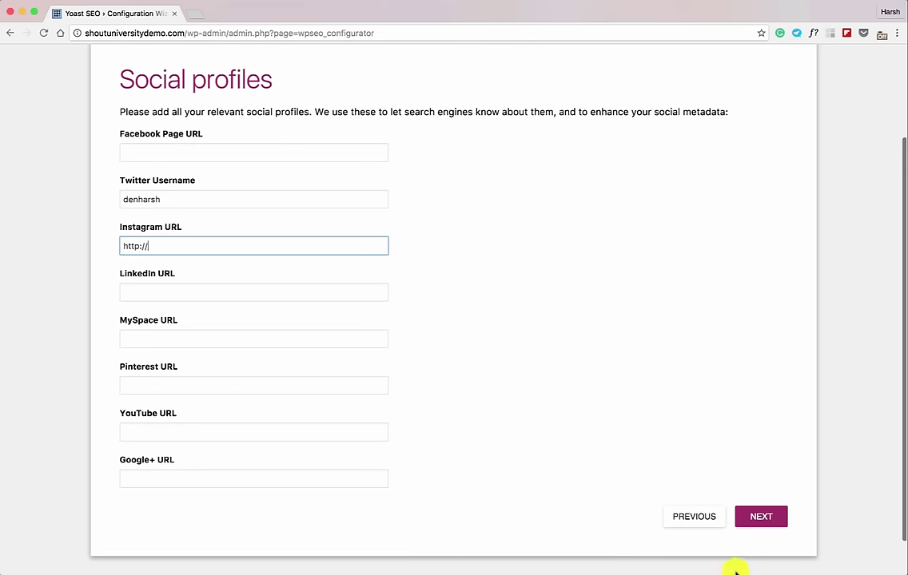
{"action": "left_click", "coordinate": [759, 518]}
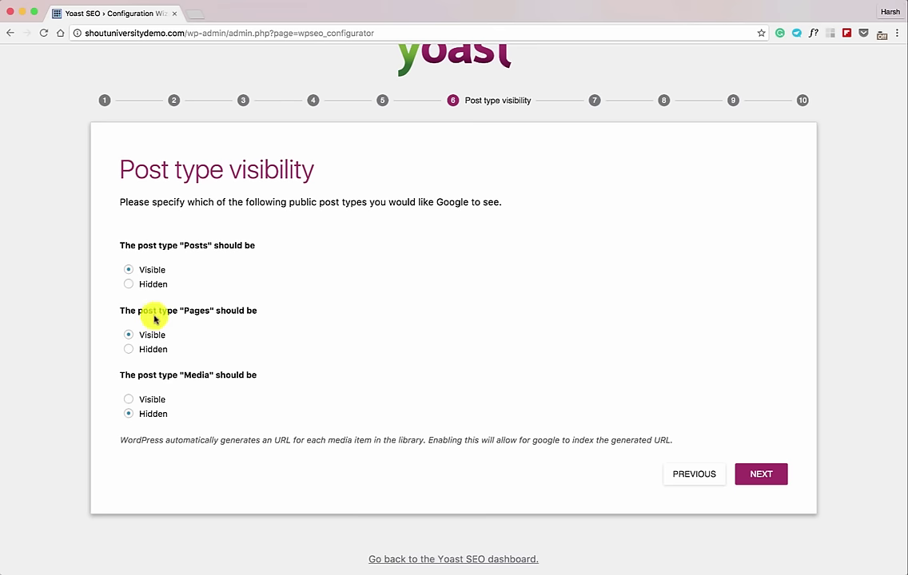
Accept the default post type visibility, answer No to multiple authors, and skip the Google Search Console authorization.
{"action": "left_click", "coordinate": [747, 477]}
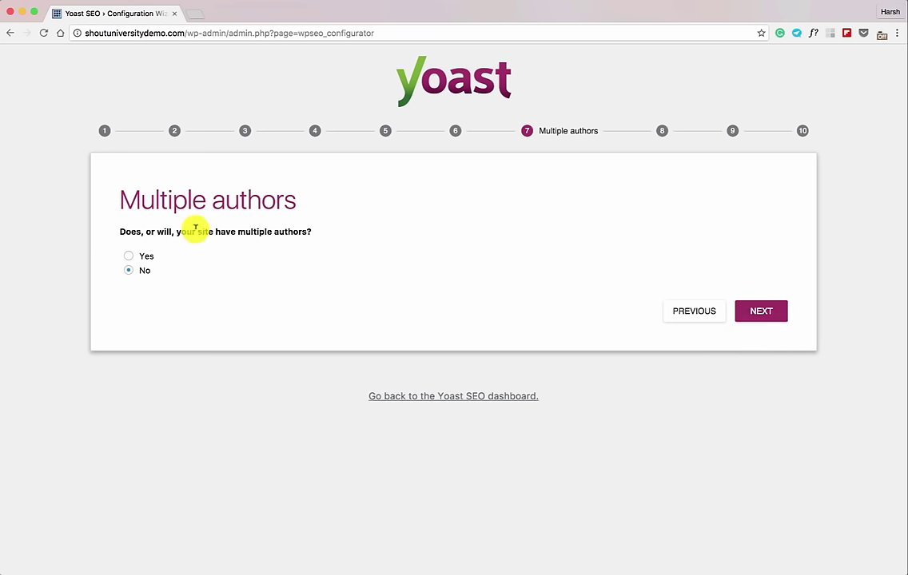
{"action": "left_click", "coordinate": [136, 270]}
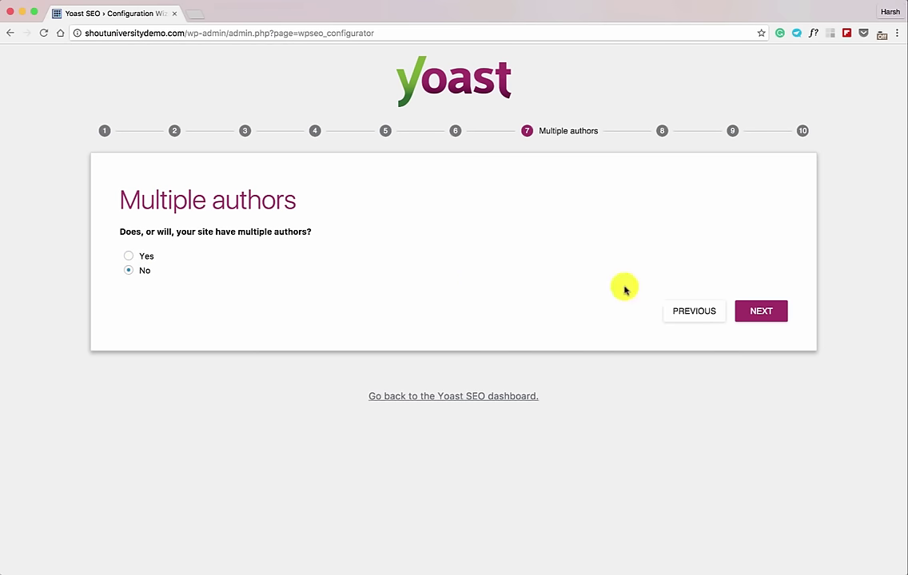
{"action": "left_click", "coordinate": [765, 312]}
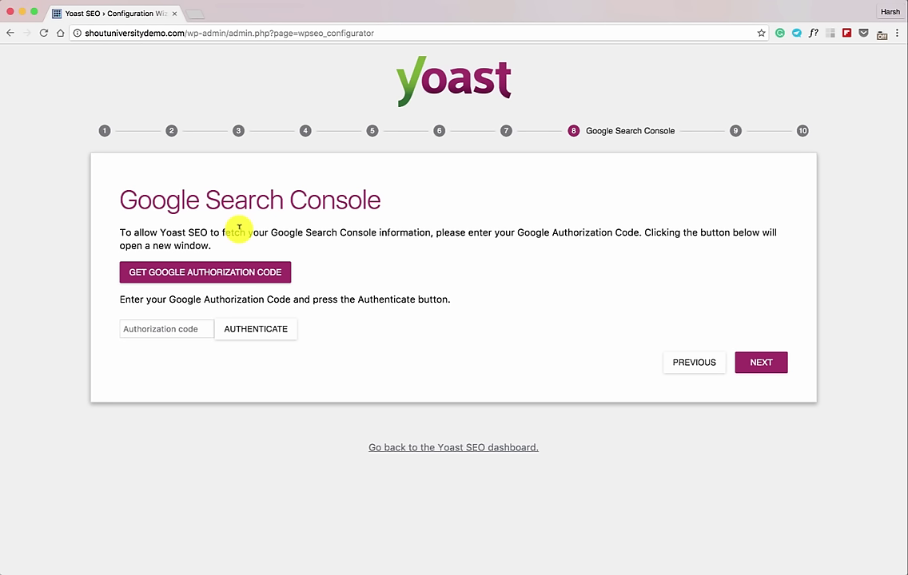
{"action": "left_click", "coordinate": [760, 364]}
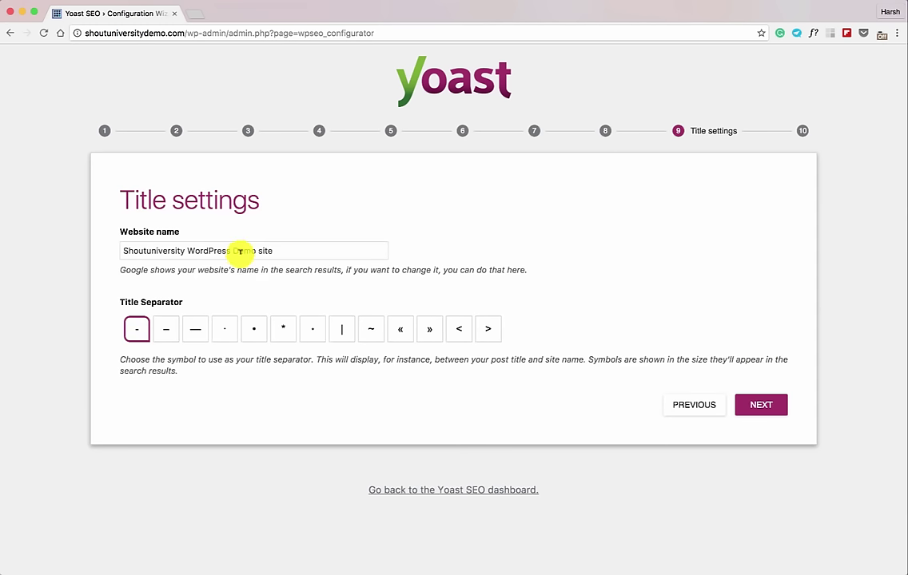
Shorten the website name to "Shoutuniversity" in the title settings, and finish and close the wizard.
{"action": "left_click_drag", "start_coordinate": [233, 252], "coordinate": [355, 251]}
{"action": "key", "text": "BackSpace"}
{"action": "double_click", "coordinate": [191, 251]}
{"action": "key", "text": "BackSpace"}
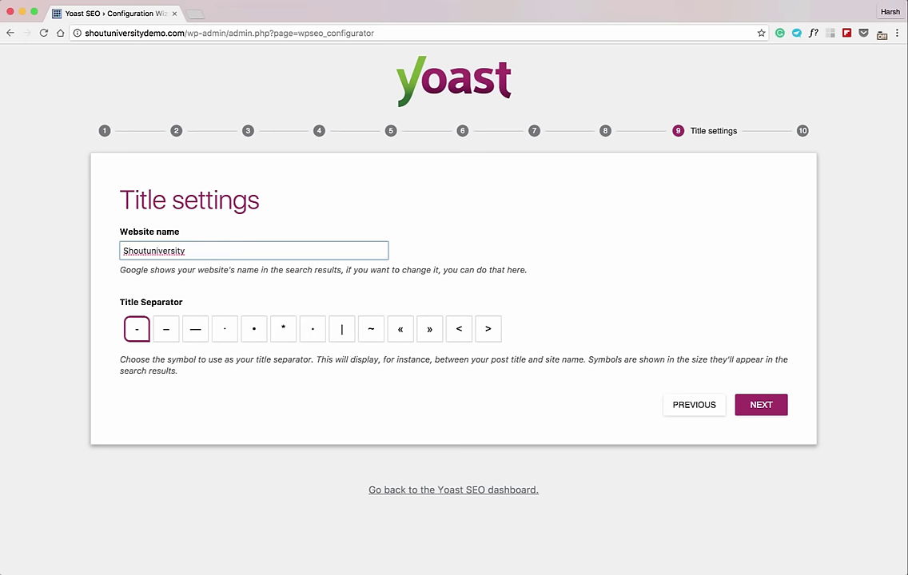
{"action": "left_click", "coordinate": [771, 406]}
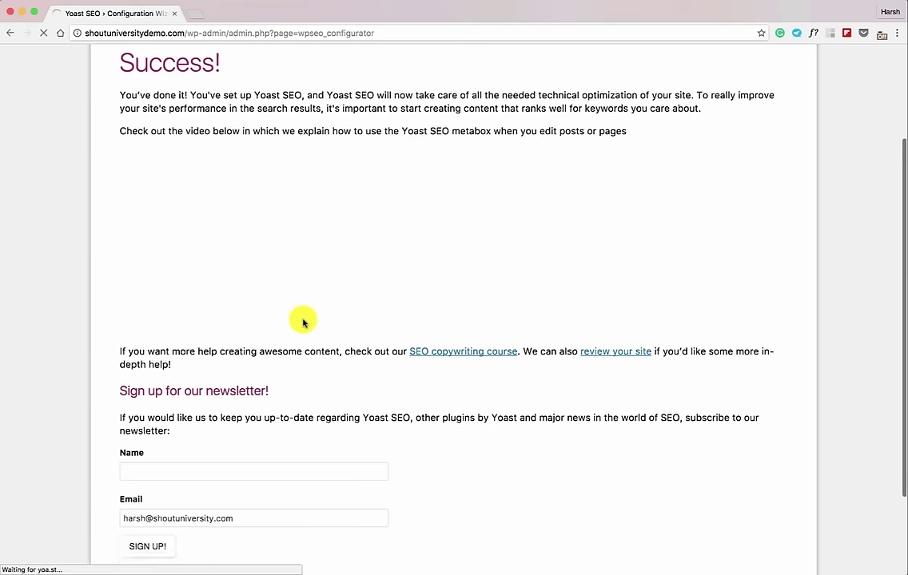
{"action": "scroll", "coordinate": [300, 320], "scroll_direction": "down", "scroll_amount": 3}
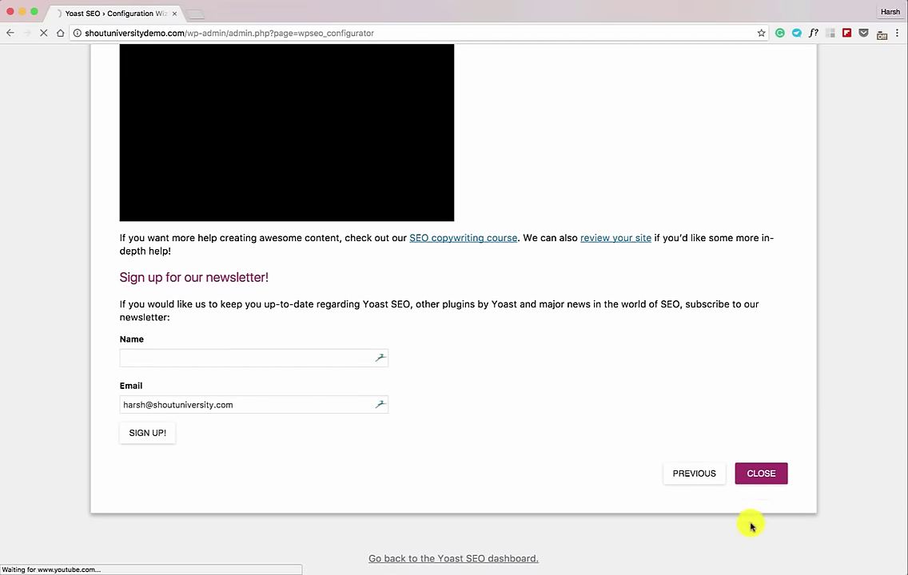
{"action": "left_click", "coordinate": [763, 477]}
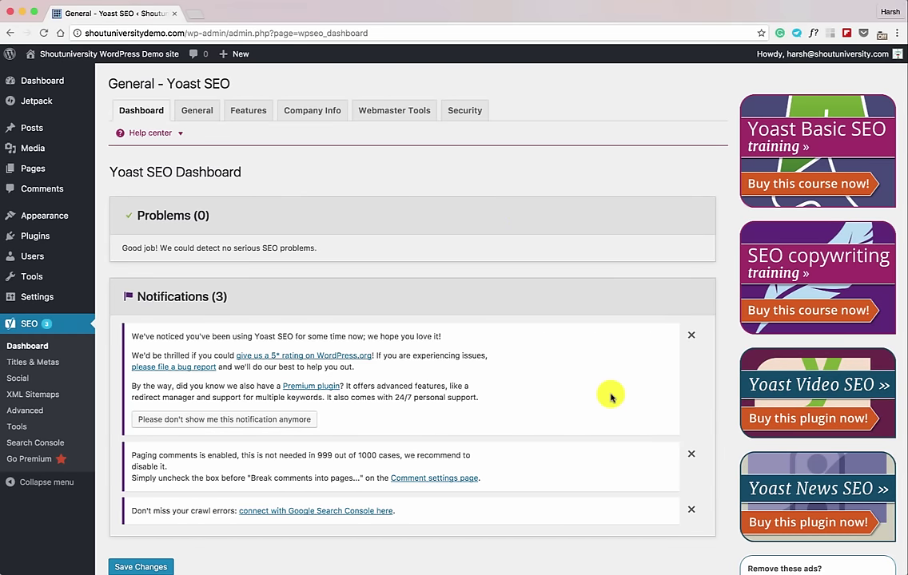
Open Google's site verification page from the Yoast Webmaster Tools settings in a new browser tab and choose the alternate HTML tag method.
{"action": "left_click", "coordinate": [386, 111]}
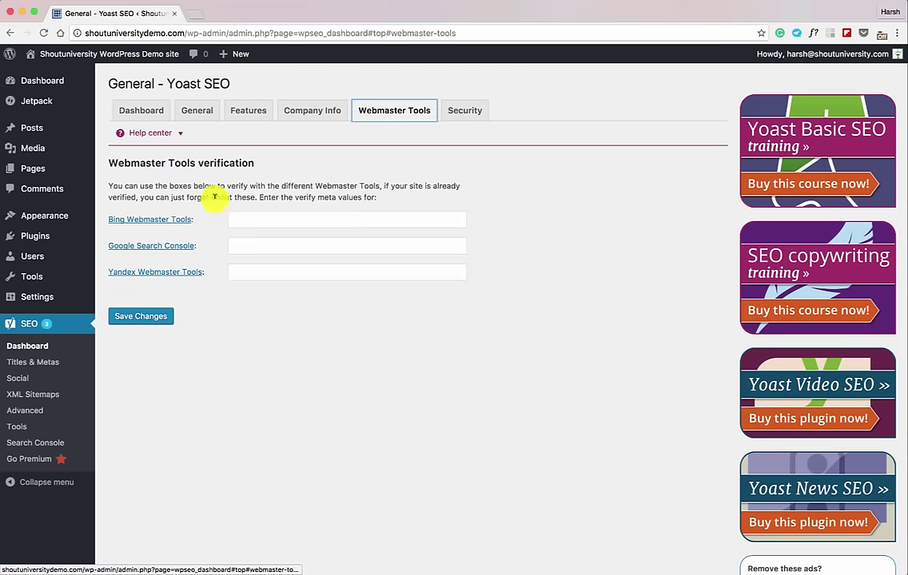
{"action": "right_click", "coordinate": [143, 246]}
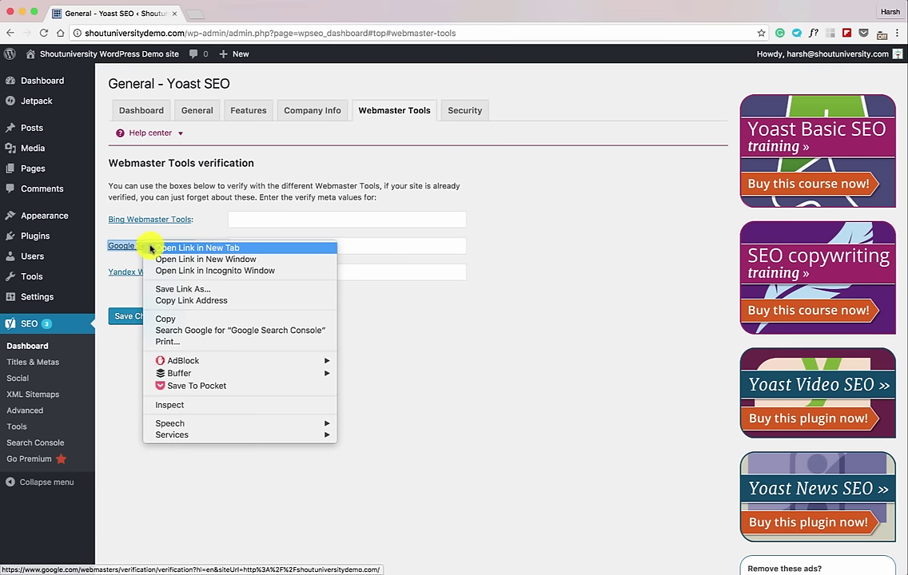
{"action": "left_click", "coordinate": [160, 248]}
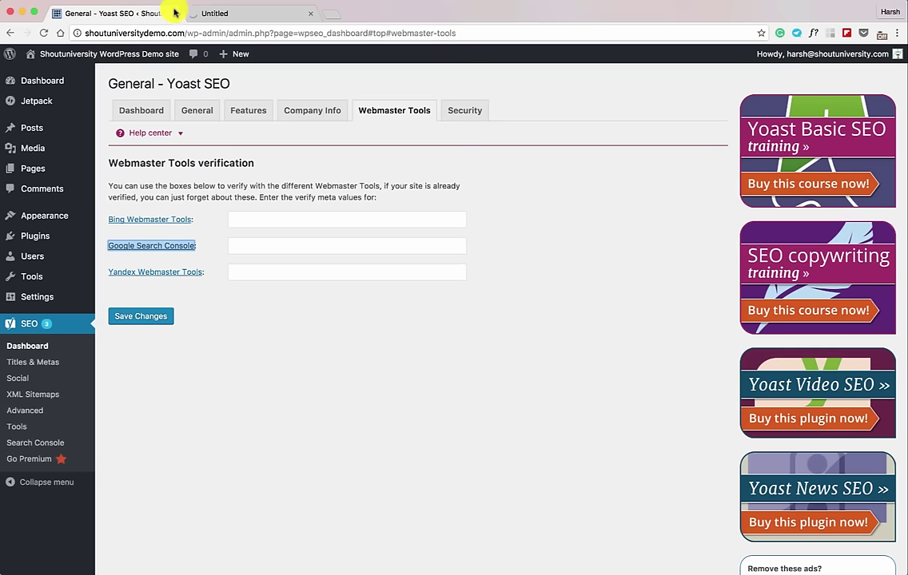
{"action": "left_click", "coordinate": [235, 11]}
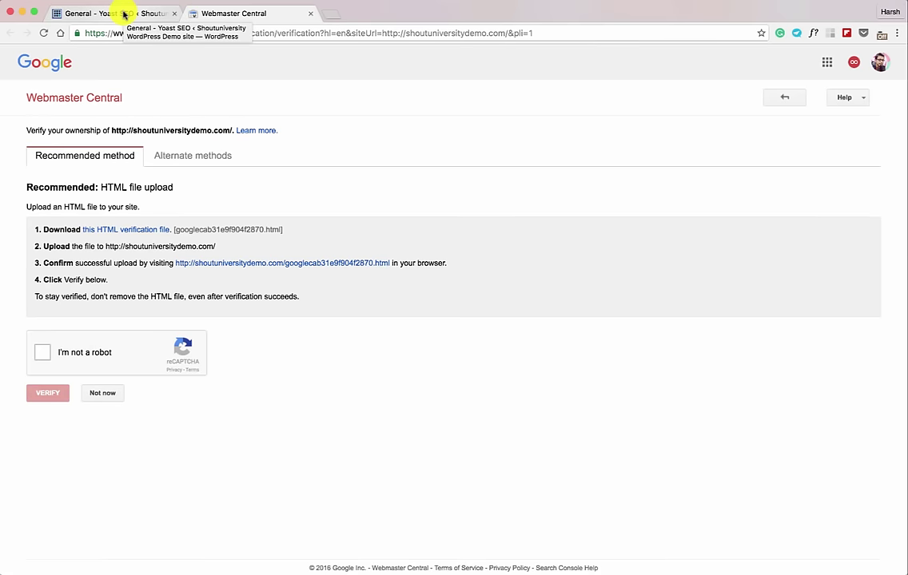
{"action": "left_click", "coordinate": [190, 160]}
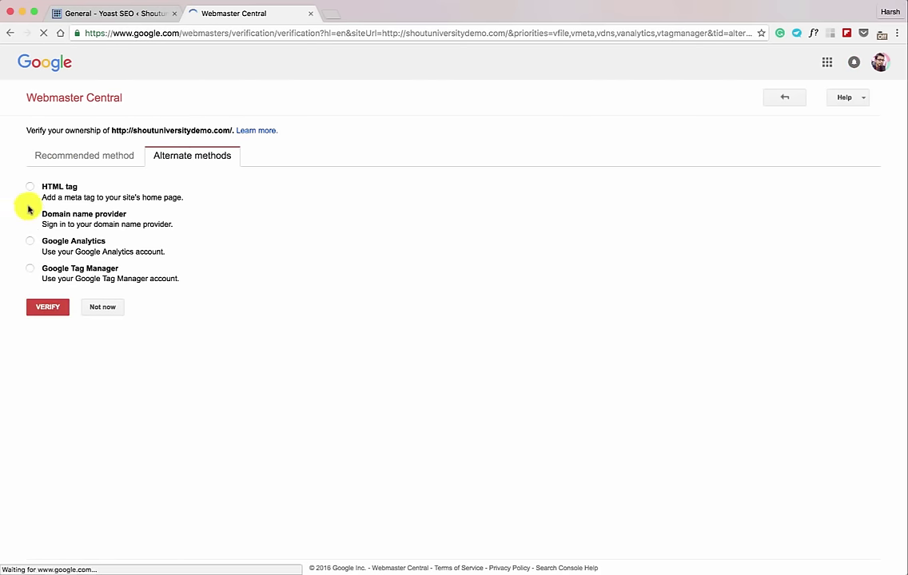
{"action": "left_click", "coordinate": [30, 190]}
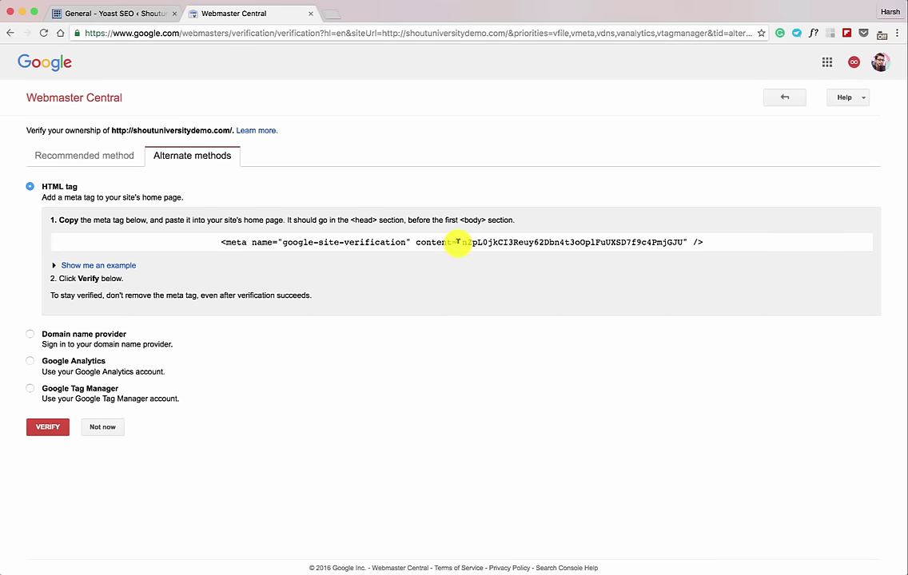
Copy the verification code from Google's meta tag into Yoast's Google Search Console field and save the changes.
{"action": "left_click_drag", "start_coordinate": [461, 241], "coordinate": [687, 240]}
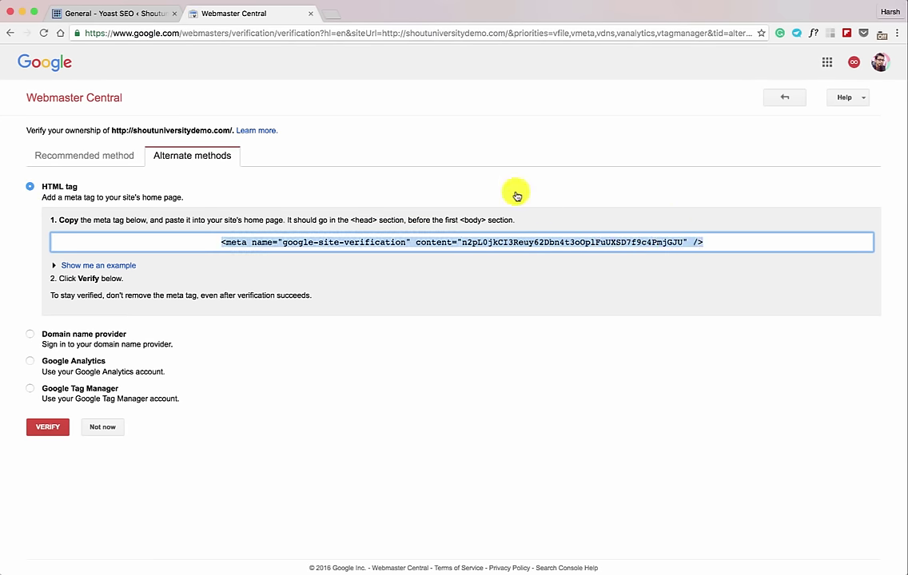
{"action": "left_click", "coordinate": [94, 15]}
{"action": "left_click", "coordinate": [300, 246]}
{"action": "key", "text": "super+v"}
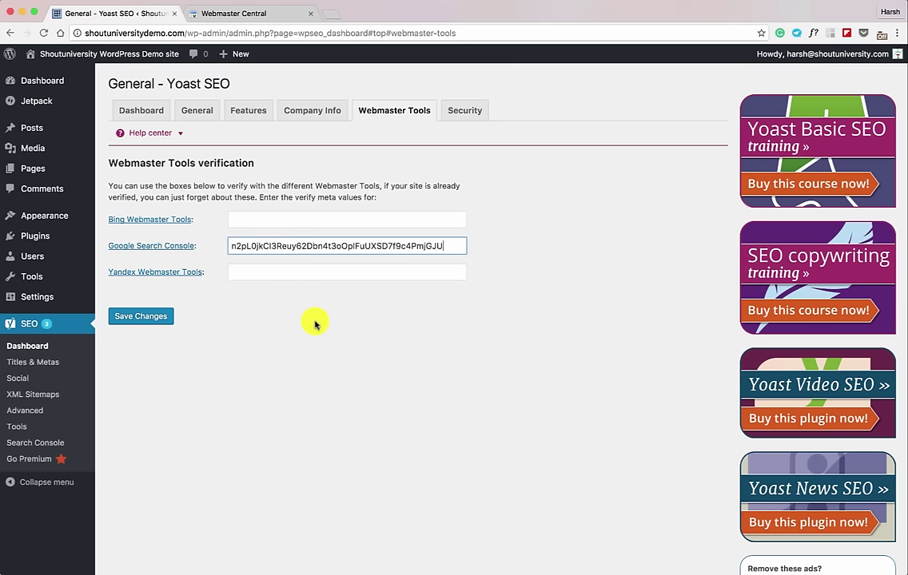
{"action": "left_click", "coordinate": [144, 317]}
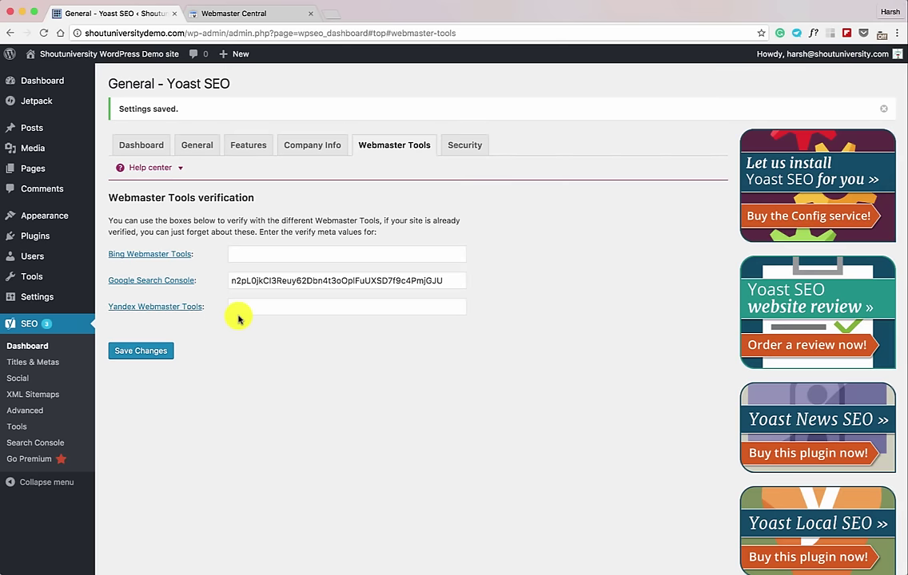
Verify ownership of shoutuniversitydemo.com in Google Webmaster Central and return to the Yoast SEO settings.
{"action": "left_click", "coordinate": [259, 12]}
{"action": "left_click", "coordinate": [58, 429]}
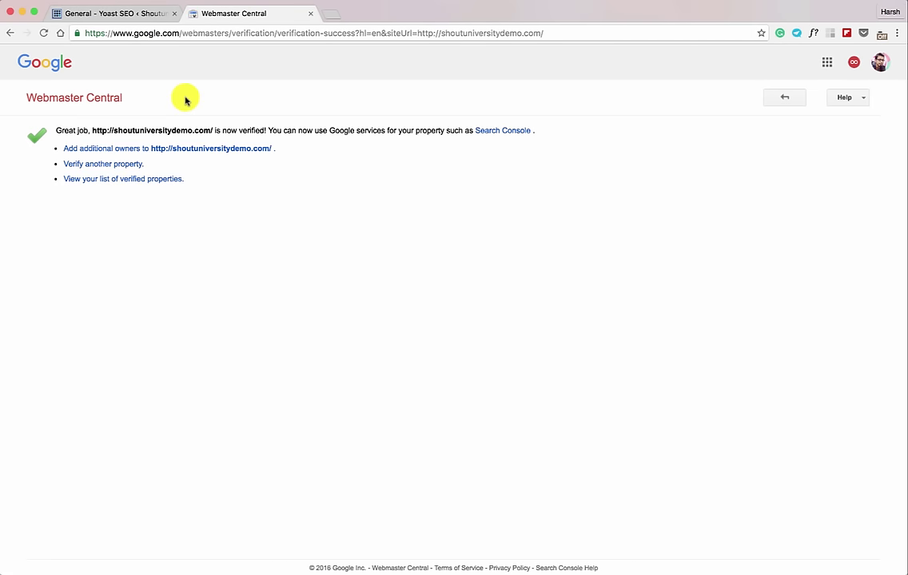
{"action": "left_click", "coordinate": [124, 14]}
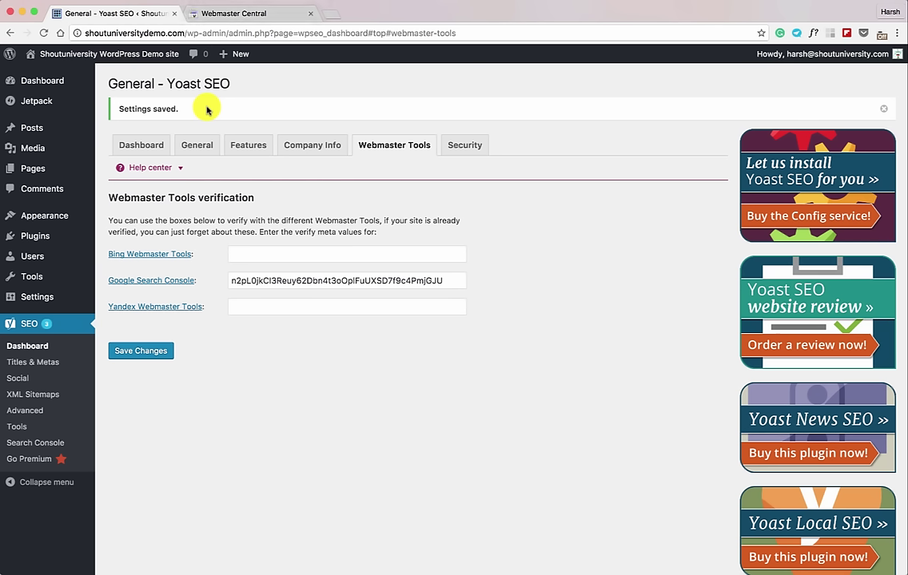
In the Titles & Metas homepage settings, set the title template to "%%sitename%% - Make your career online".
{"action": "left_click", "coordinate": [30, 363]}
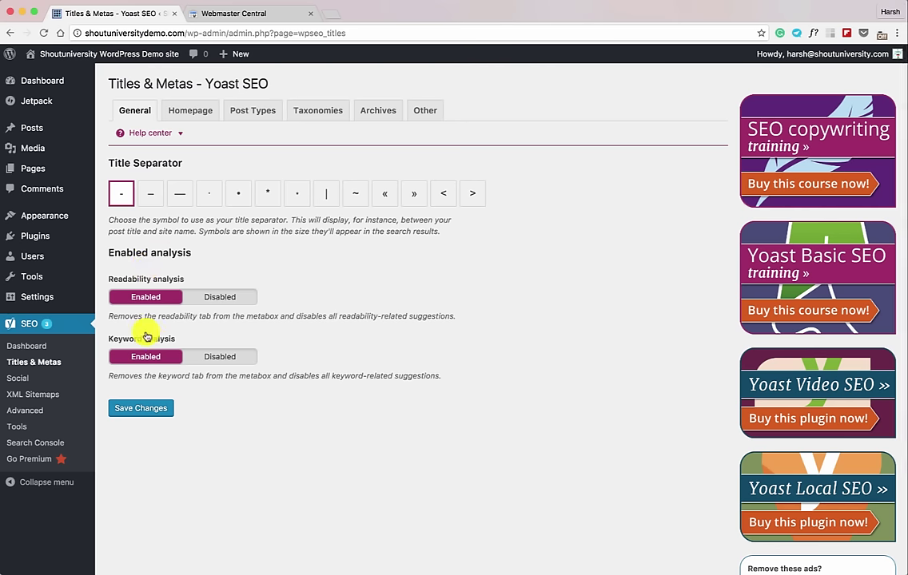
{"action": "left_click", "coordinate": [186, 117]}
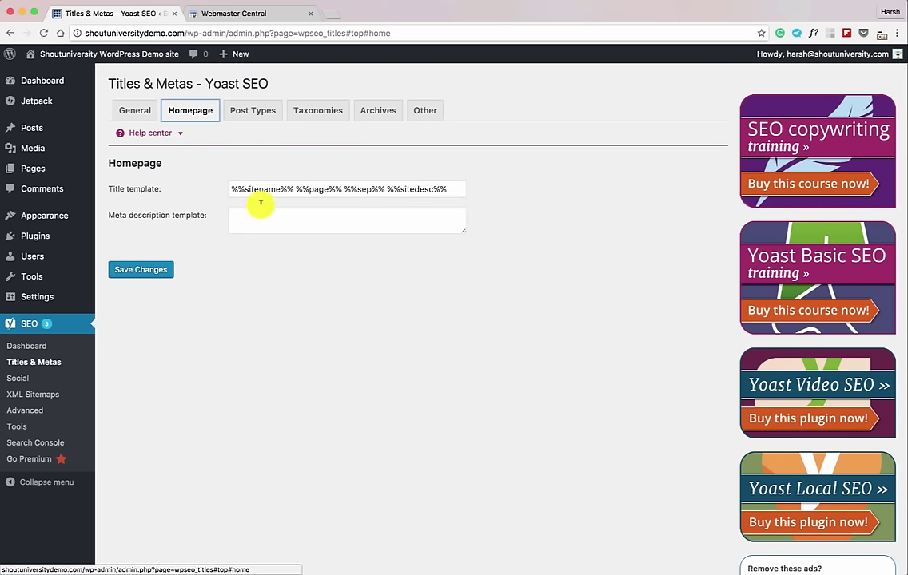
{"action": "left_click_drag", "start_coordinate": [295, 186], "coordinate": [234, 187]}
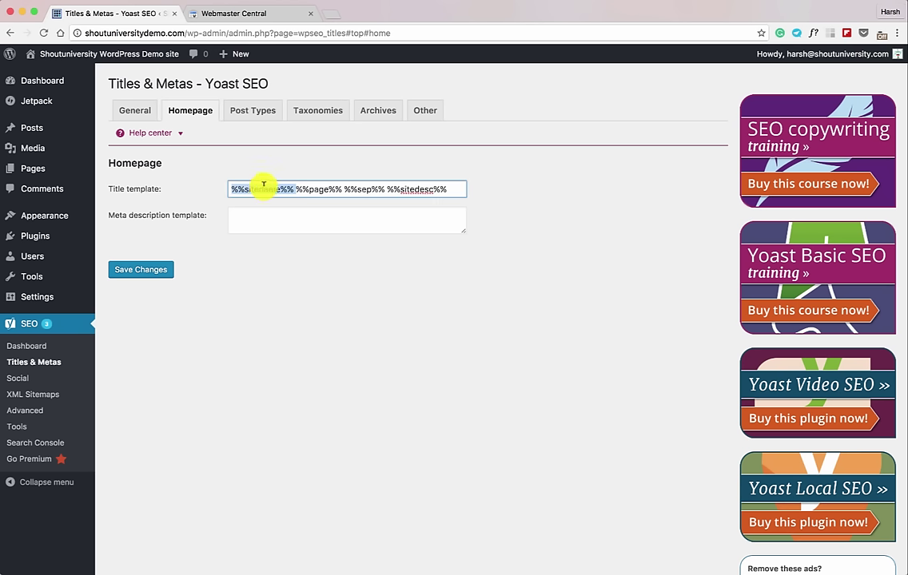
{"action": "left_click_drag", "start_coordinate": [290, 186], "coordinate": [213, 191]}
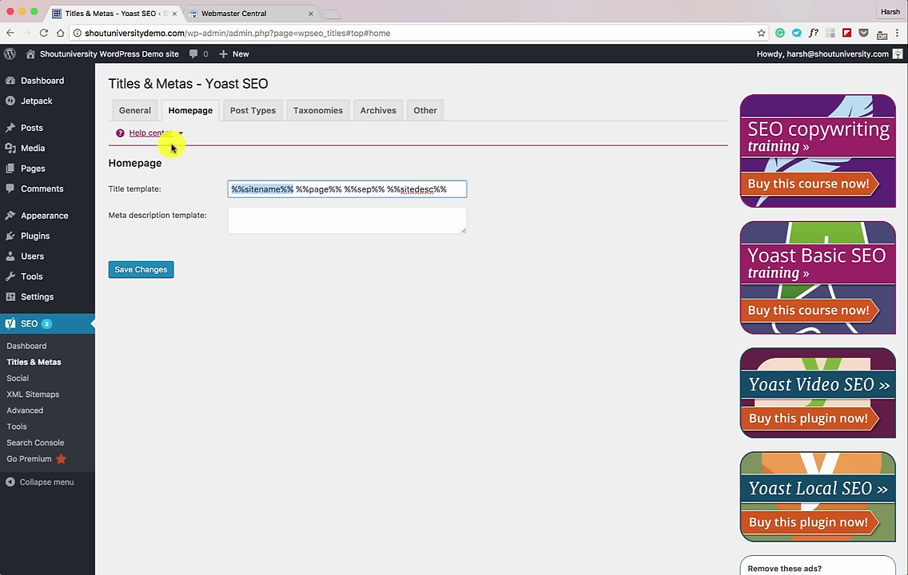
{"action": "left_click", "coordinate": [316, 189]}
{"action": "left_click_drag", "start_coordinate": [295, 188], "coordinate": [470, 184]}
{"action": "key", "text": "BackSpace"}
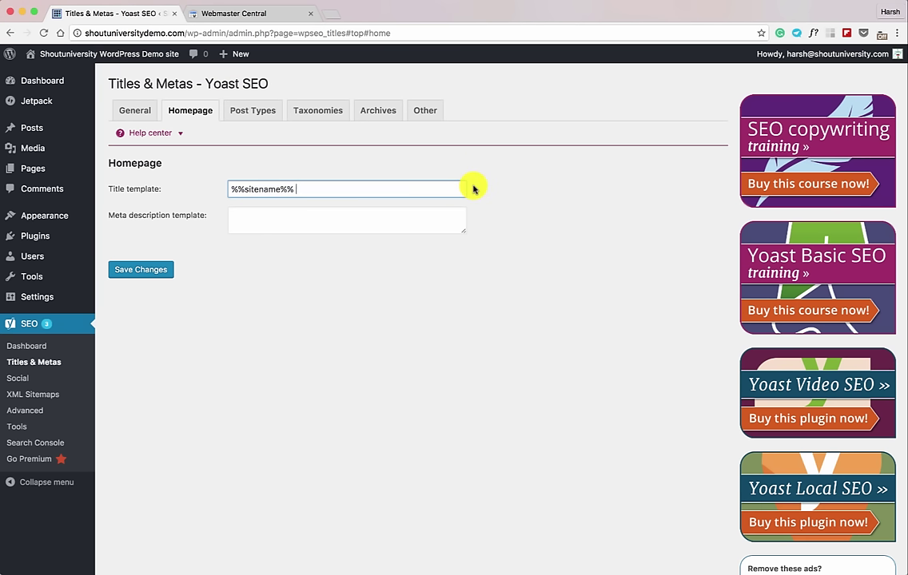
{"action": "type", "text": "- Make your career online"}
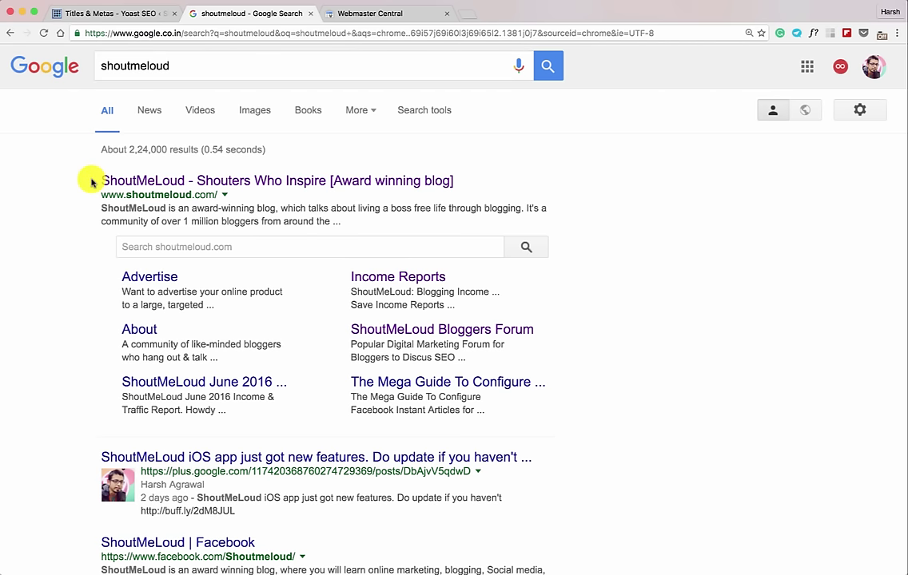
Compare the parts of the homepage title template with the ShoutMeLoud title in the Google search results.
{"action": "left_click_drag", "start_coordinate": [478, 181], "coordinate": [213, 183]}
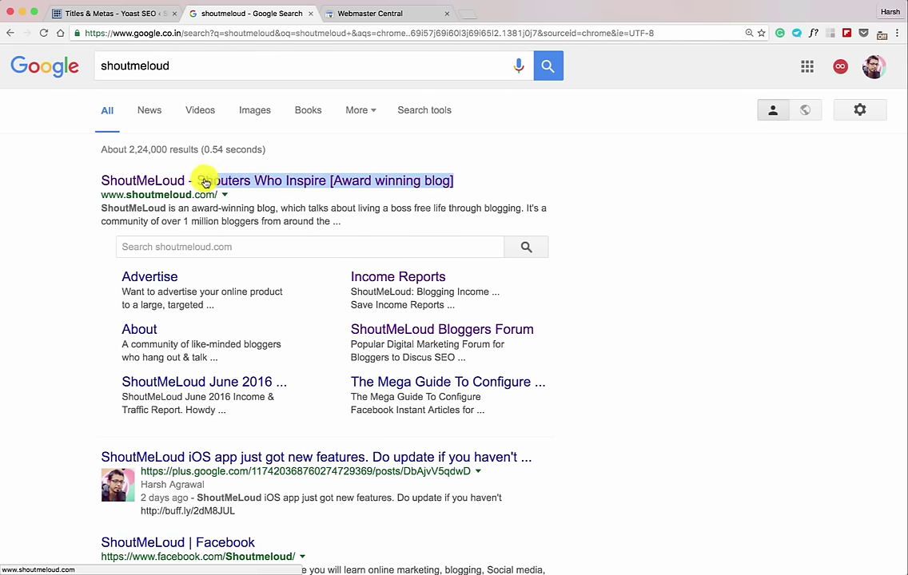
{"action": "left_click", "coordinate": [143, 14]}
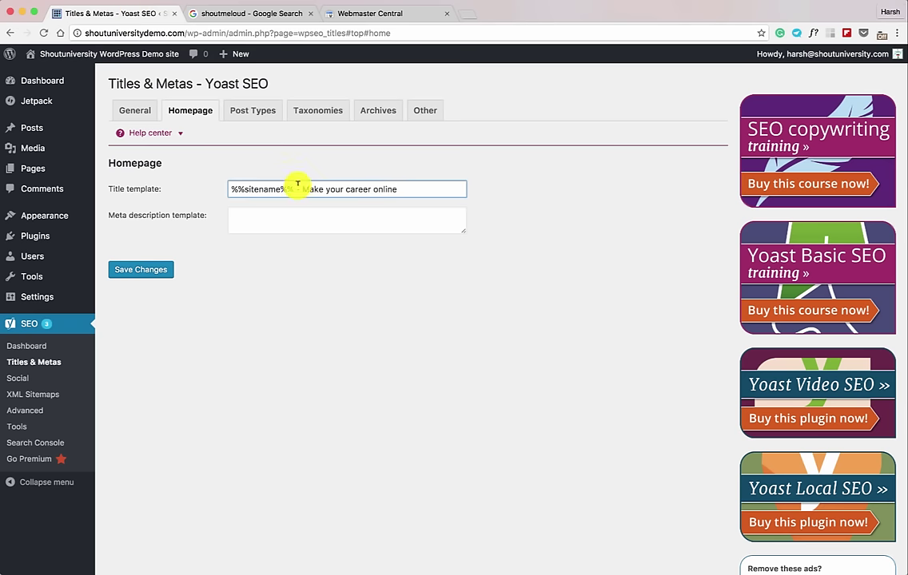
{"action": "left_click_drag", "start_coordinate": [299, 184], "coordinate": [389, 185]}
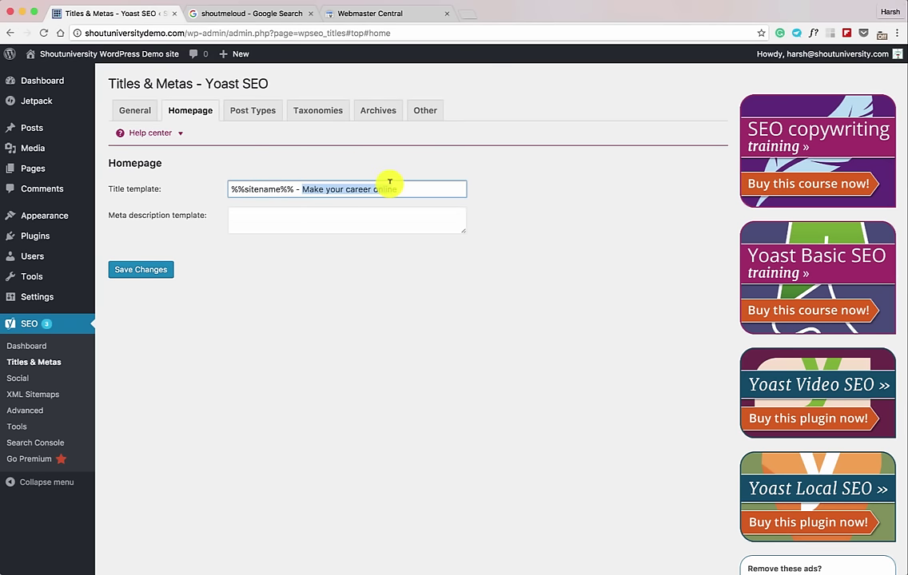
{"action": "left_click_drag", "start_coordinate": [295, 188], "coordinate": [247, 188]}
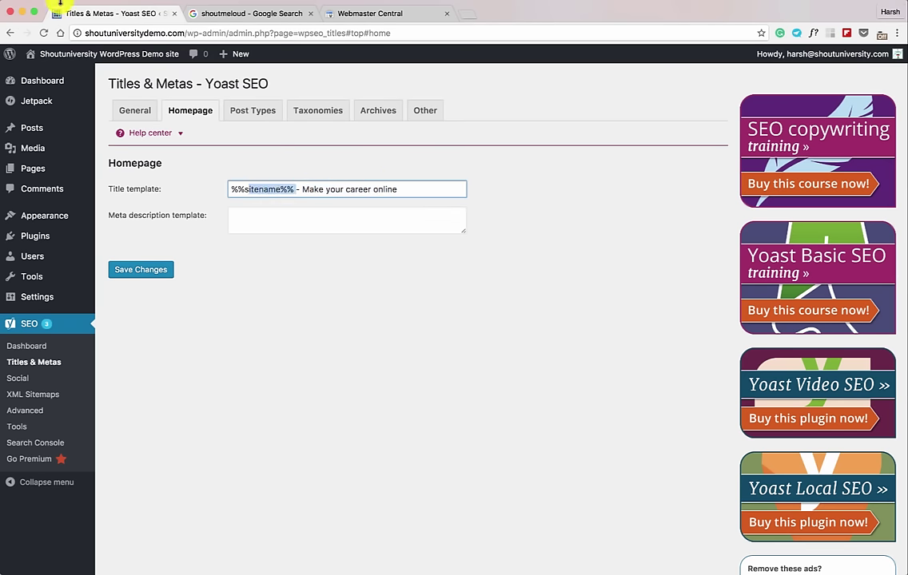
{"action": "left_click", "coordinate": [355, 188]}
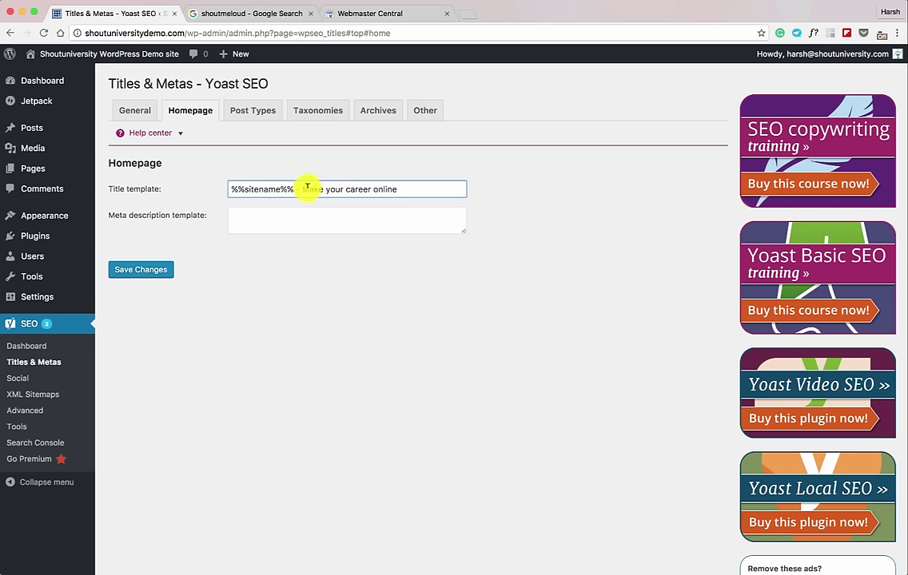
{"action": "left_click_drag", "start_coordinate": [302, 187], "coordinate": [410, 186]}
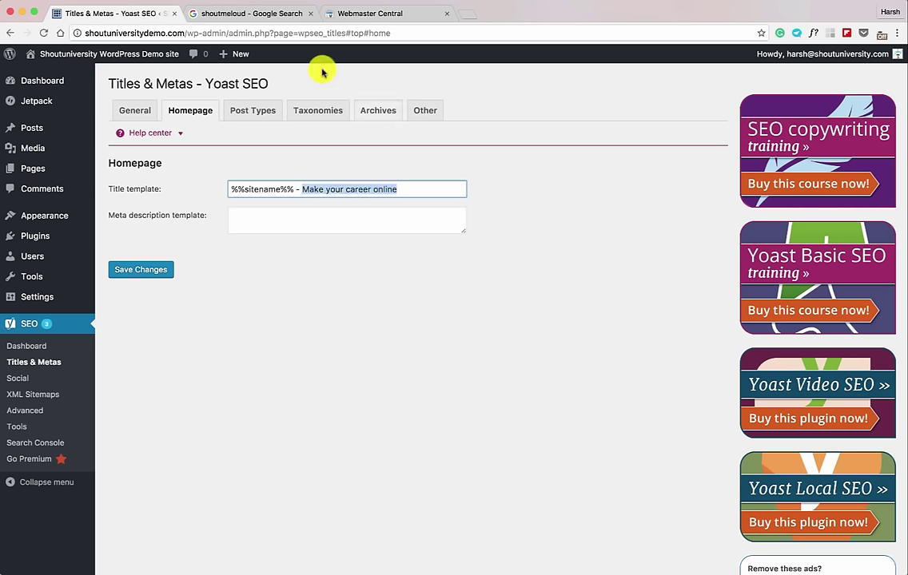
{"action": "left_click", "coordinate": [269, 11]}
{"action": "left_click", "coordinate": [527, 179]}
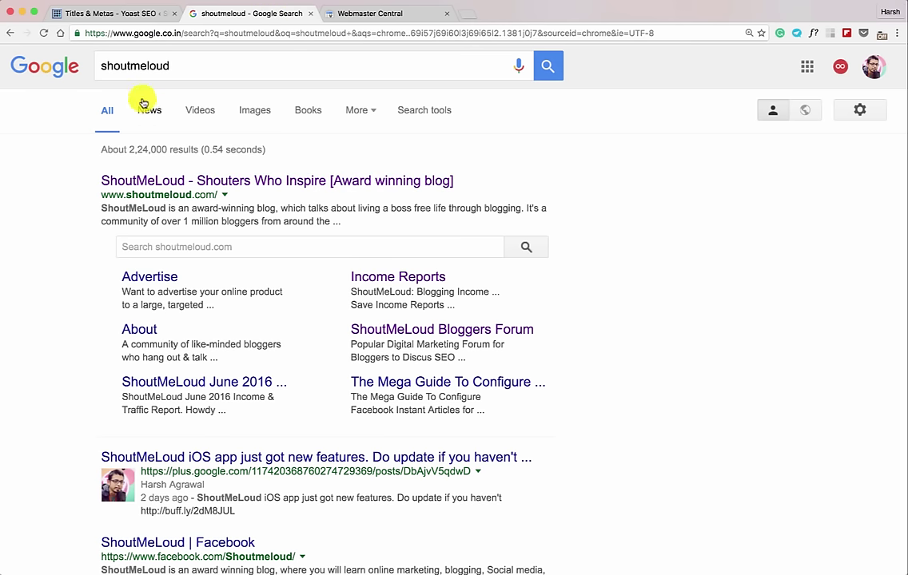
{"action": "left_click", "coordinate": [117, 15]}
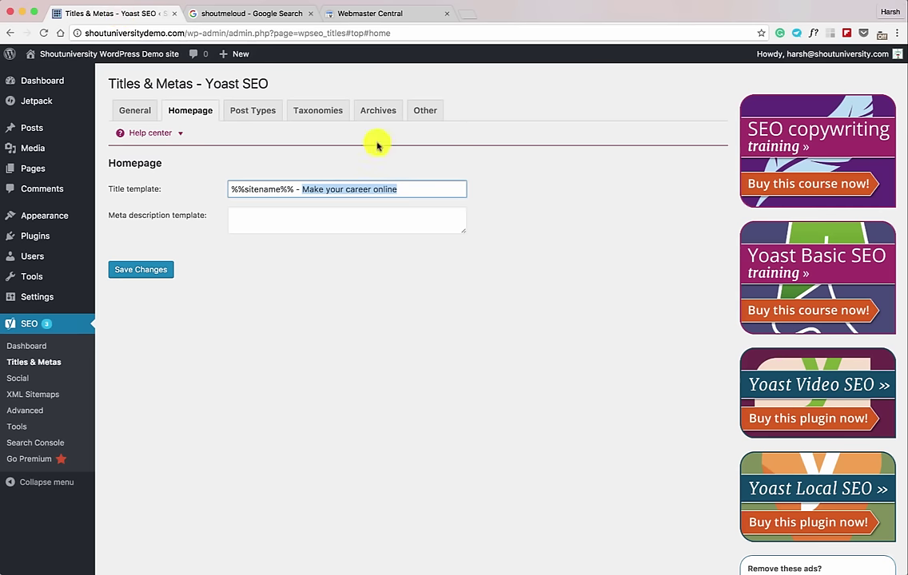
Review the homepage meta description field and the title and meta settings for posts, pages and media.
{"action": "left_click", "coordinate": [370, 214]}
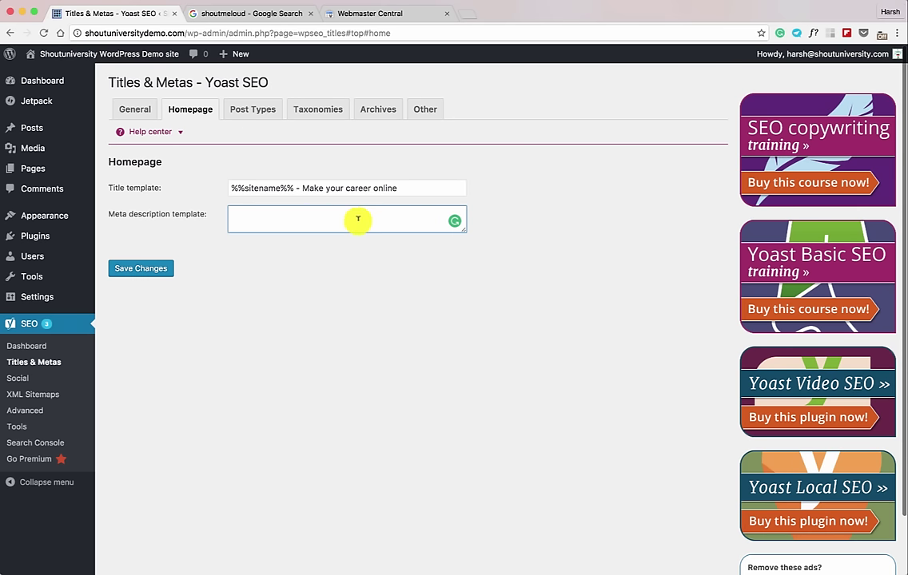
{"action": "scroll", "coordinate": [131, 274], "scroll_direction": "down", "scroll_amount": 1}
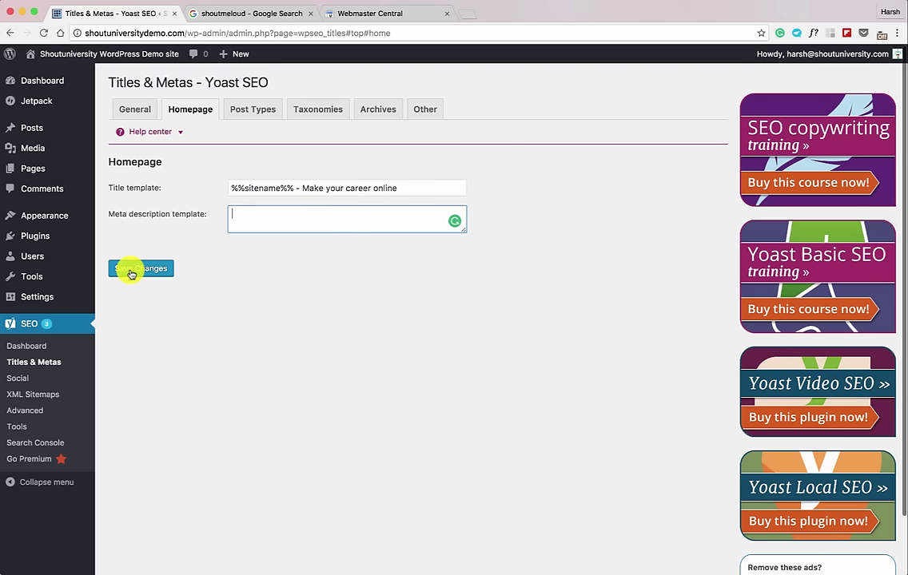
{"action": "left_click", "coordinate": [236, 111]}
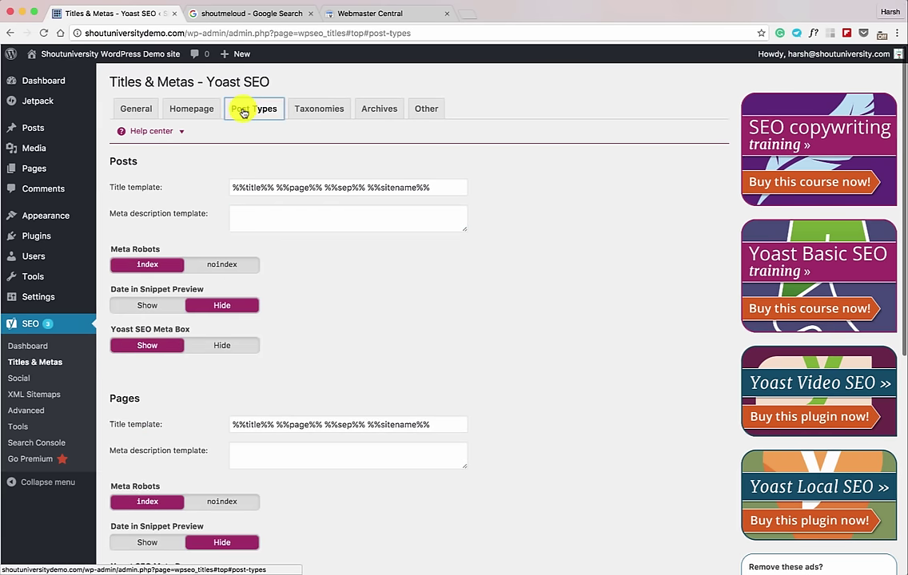
{"action": "scroll", "coordinate": [166, 162], "scroll_direction": "down", "scroll_amount": 4}
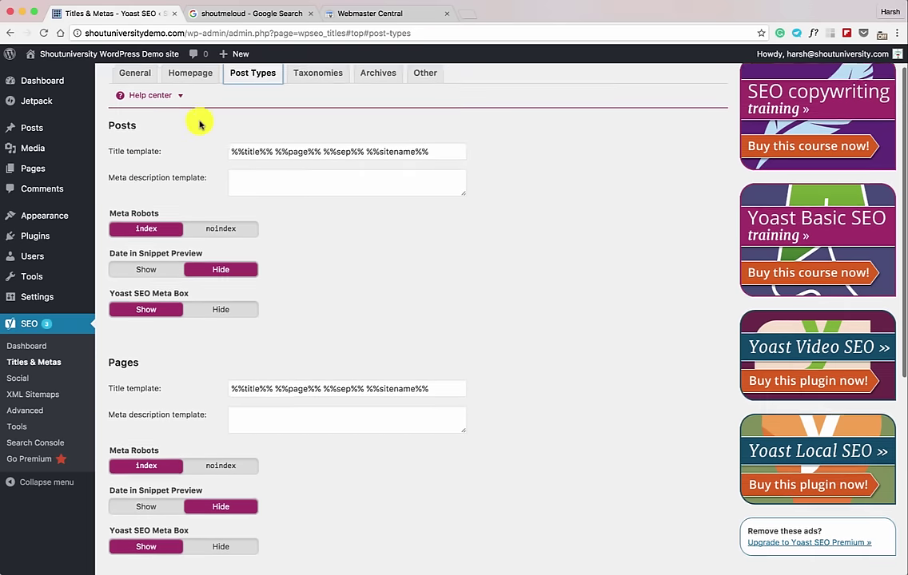
{"action": "scroll", "coordinate": [200, 124], "scroll_direction": "down", "scroll_amount": 10}
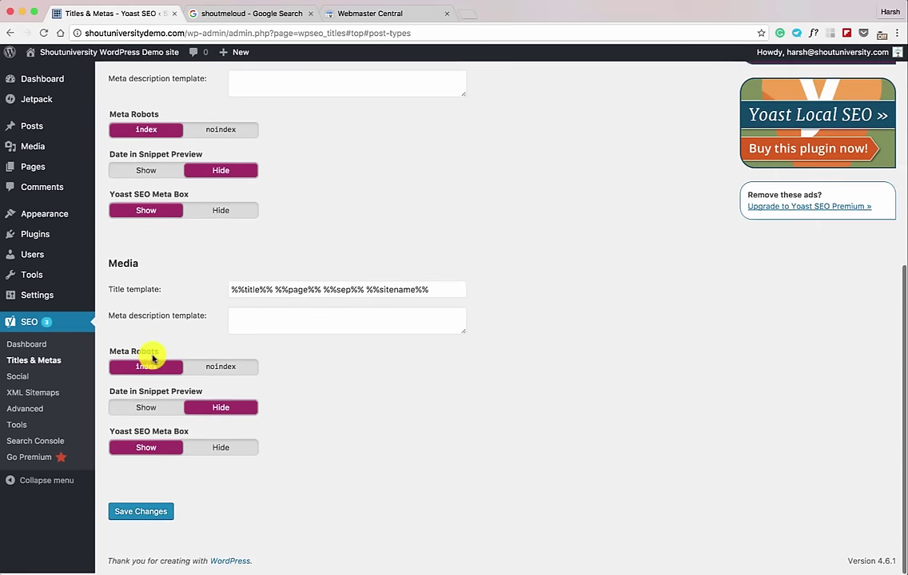
{"action": "scroll", "coordinate": [148, 360], "scroll_direction": "up", "scroll_amount": 14}
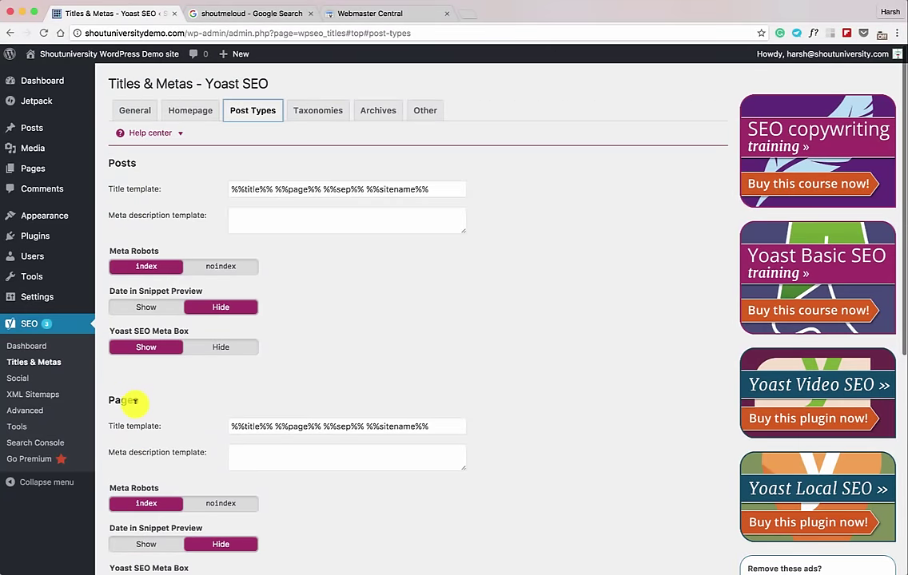
{"action": "scroll", "coordinate": [144, 408], "scroll_direction": "down", "scroll_amount": 5}
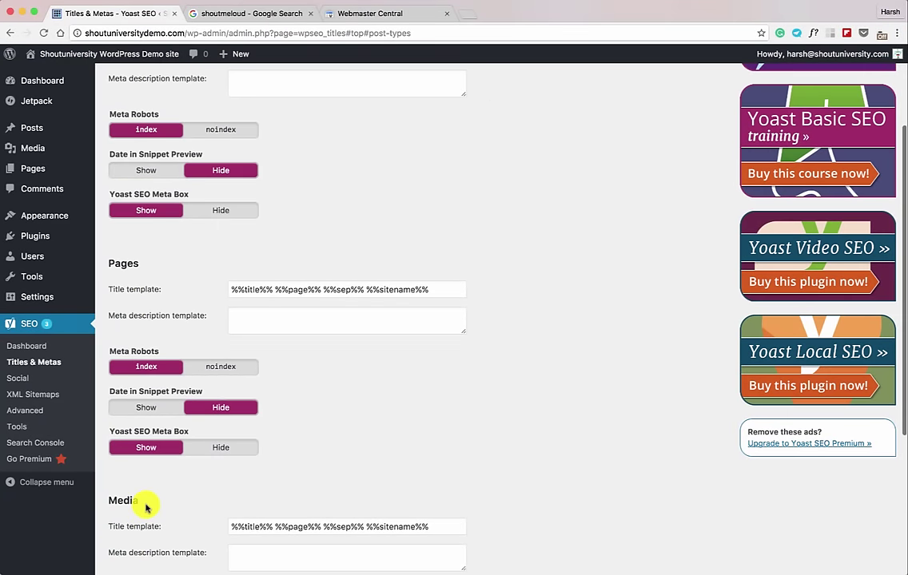
{"action": "scroll", "coordinate": [136, 491], "scroll_direction": "up", "scroll_amount": 4}
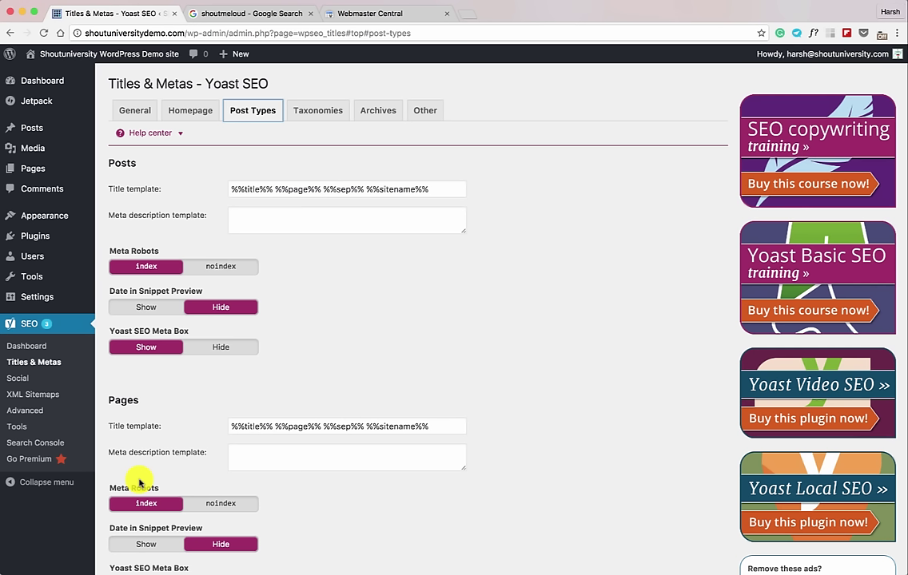
Shorten the title template for posts to "%%title%%", removing the page, separator and site name variables.
{"action": "left_click", "coordinate": [275, 189]}
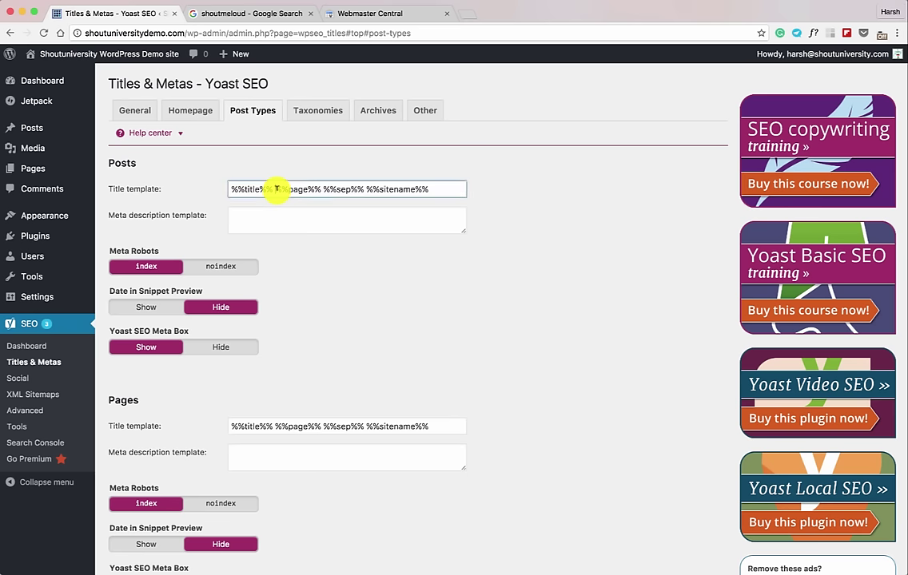
{"action": "left_click_drag", "start_coordinate": [275, 188], "coordinate": [441, 191]}
{"action": "key", "text": "BackSpace"}
{"action": "left_click_drag", "start_coordinate": [284, 188], "coordinate": [227, 189]}
{"action": "left_click", "coordinate": [241, 189]}
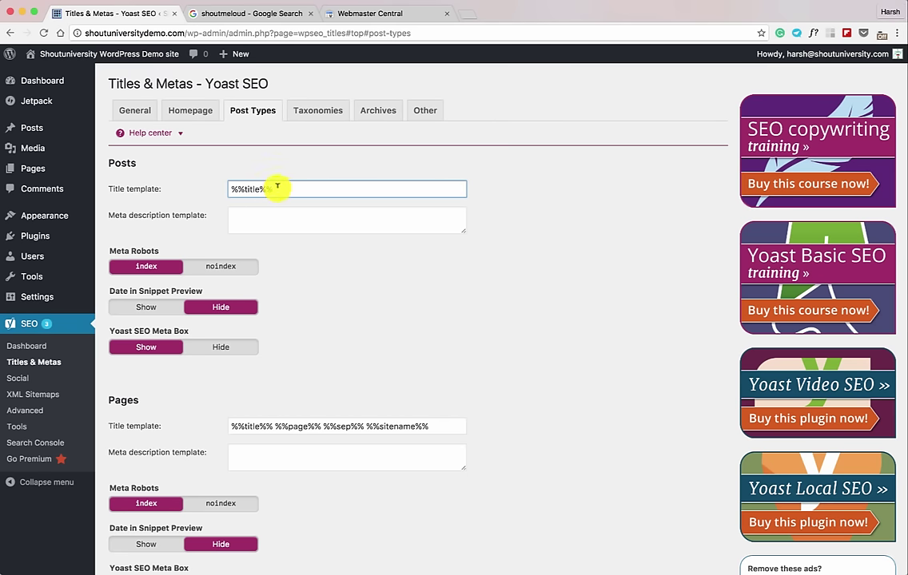
Compare the "%%title%%" template for posts with the page titles in the site:shoutmeloud.com Google results.
{"action": "left_click_drag", "start_coordinate": [274, 187], "coordinate": [229, 187]}
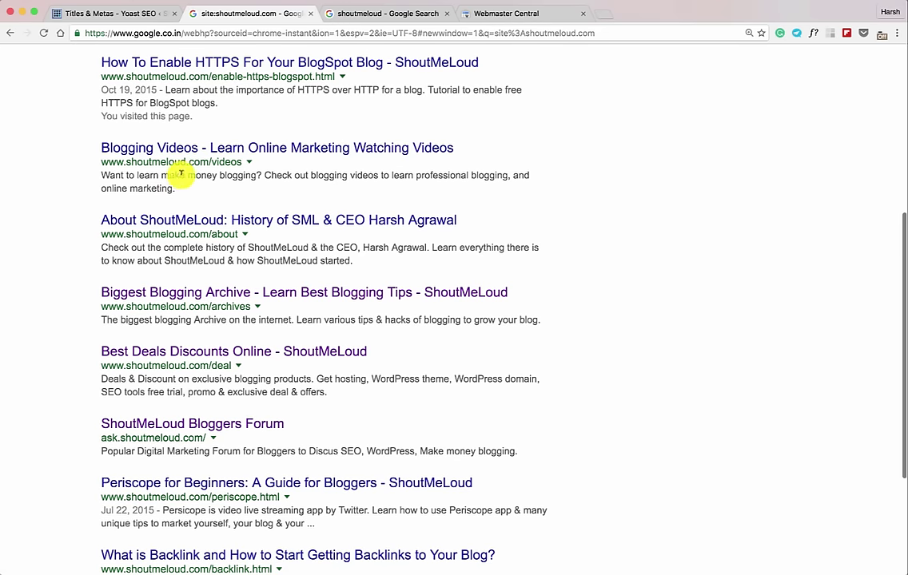
{"action": "scroll", "coordinate": [129, 77], "scroll_direction": "up", "scroll_amount": 2}
{"action": "left_click_drag", "start_coordinate": [92, 134], "coordinate": [389, 137]}
{"action": "left_click_drag", "start_coordinate": [497, 133], "coordinate": [397, 139]}
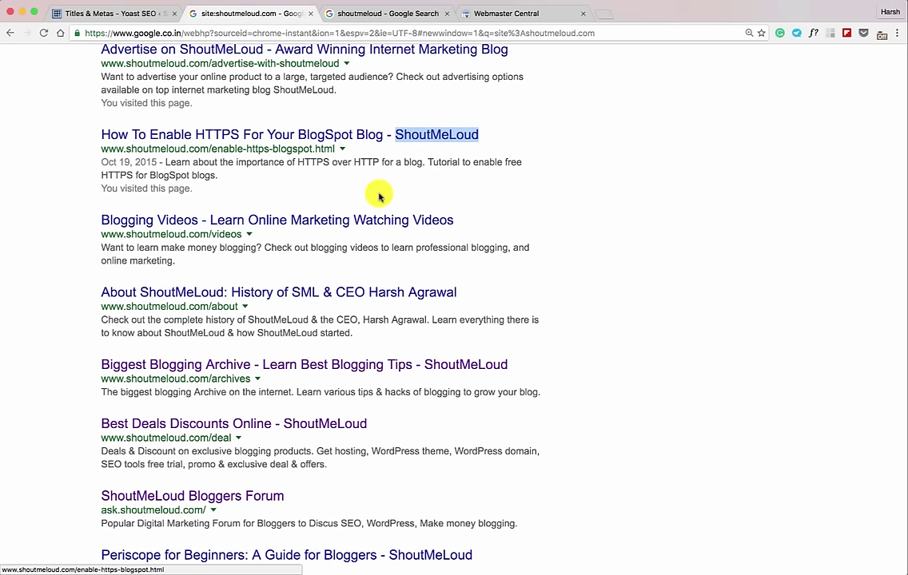
{"action": "scroll", "coordinate": [365, 219], "scroll_direction": "down", "scroll_amount": 4}
{"action": "scroll", "coordinate": [364, 219], "scroll_direction": "down", "scroll_amount": 2}
{"action": "left_click_drag", "start_coordinate": [97, 408], "coordinate": [512, 401]}
{"action": "left_click", "coordinate": [144, 12]}
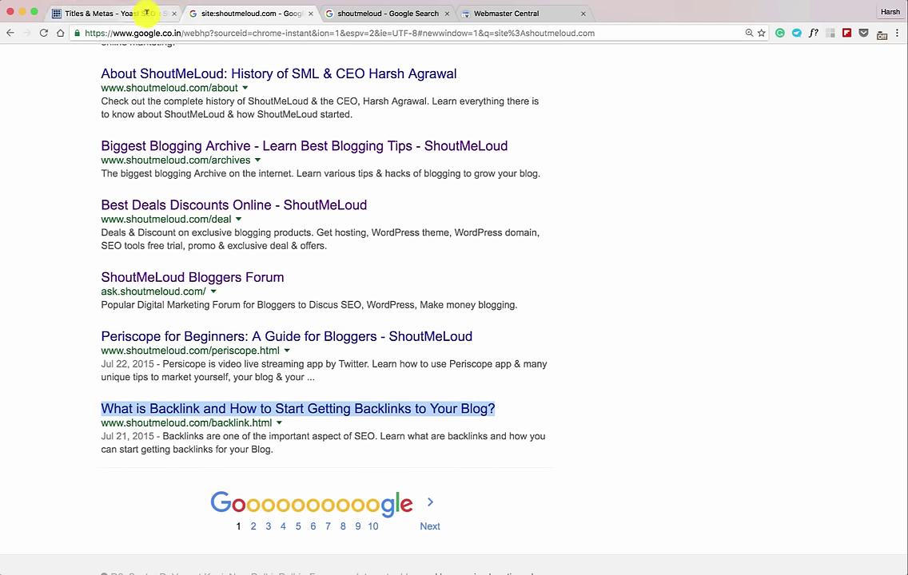
{"action": "left_click", "coordinate": [298, 190]}
{"action": "left_click_drag", "start_coordinate": [298, 191], "coordinate": [238, 185]}
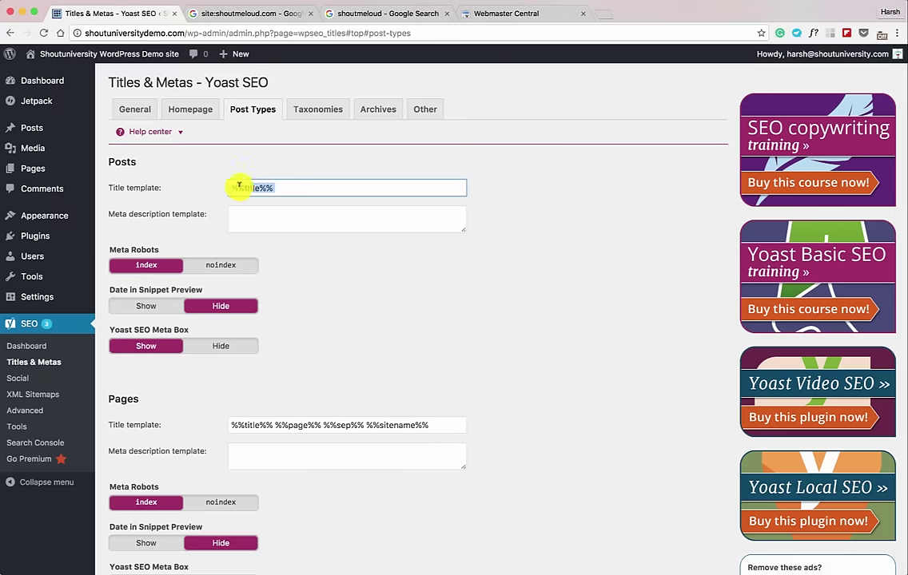
Check the site name at the end of the ShoutMeLoud result titles against the variables in the posts title template.
{"action": "left_click", "coordinate": [244, 14]}
{"action": "double_click", "coordinate": [435, 151]}
{"action": "left_click_drag", "start_coordinate": [436, 151], "coordinate": [172, 178]}
{"action": "scroll", "coordinate": [217, 168], "scroll_direction": "up", "scroll_amount": 4}
{"action": "scroll", "coordinate": [263, 239], "scroll_direction": "up", "scroll_amount": 4}
{"action": "left_click", "coordinate": [513, 192]}
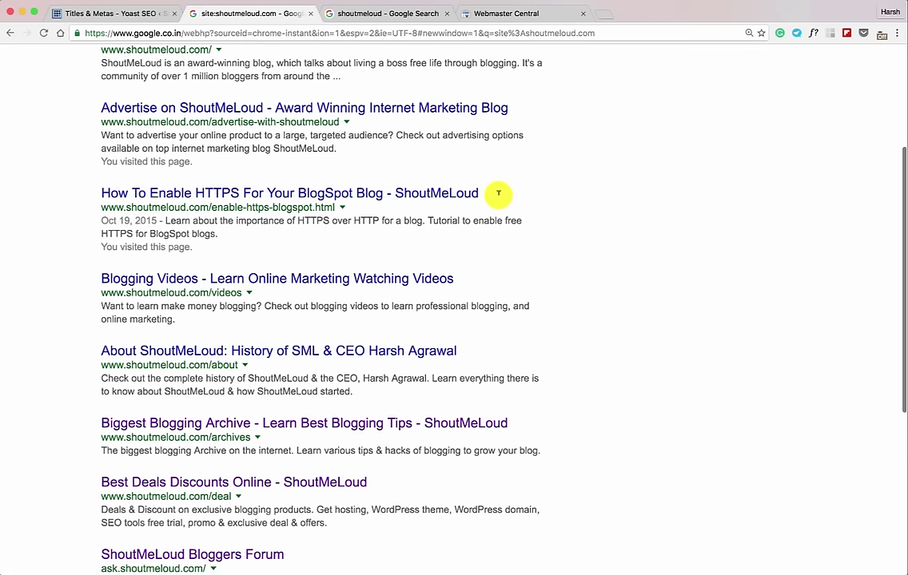
{"action": "double_click", "coordinate": [404, 193]}
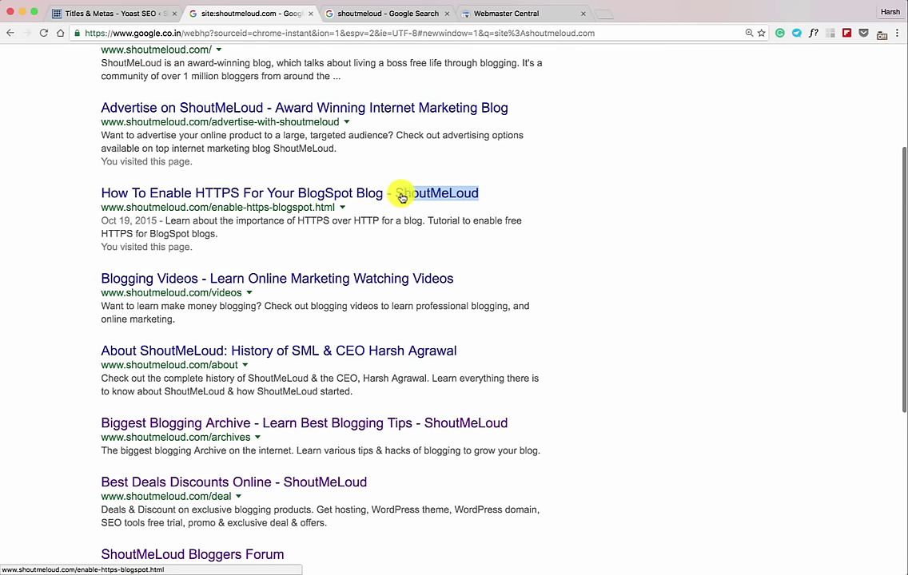
{"action": "left_click", "coordinate": [118, 14]}
{"action": "left_click_drag", "start_coordinate": [291, 185], "coordinate": [223, 189]}
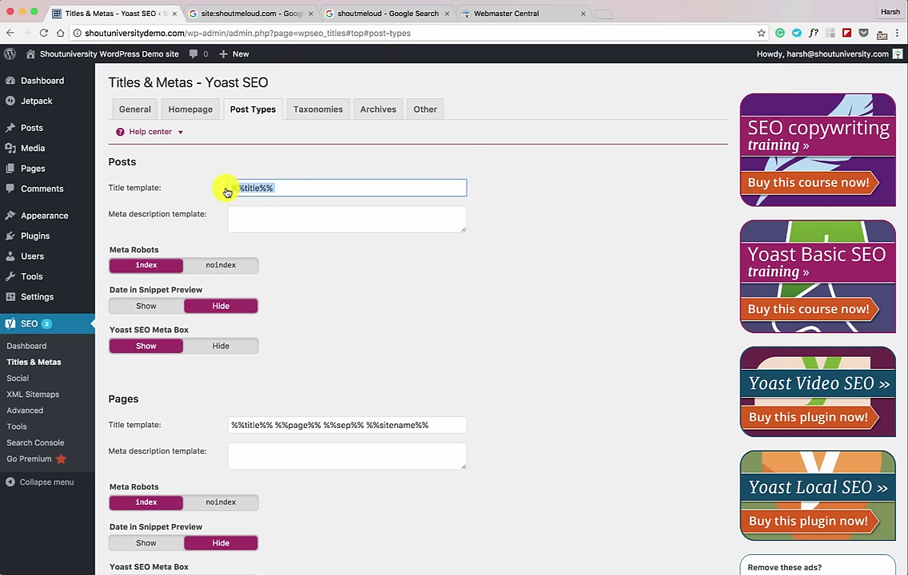
Shorten the title template for pages to "%%title%%" and set the date in snippet preview for posts to Hide.
{"action": "left_click_drag", "start_coordinate": [277, 425], "coordinate": [415, 423]}
{"action": "key", "text": "BackSpace"}
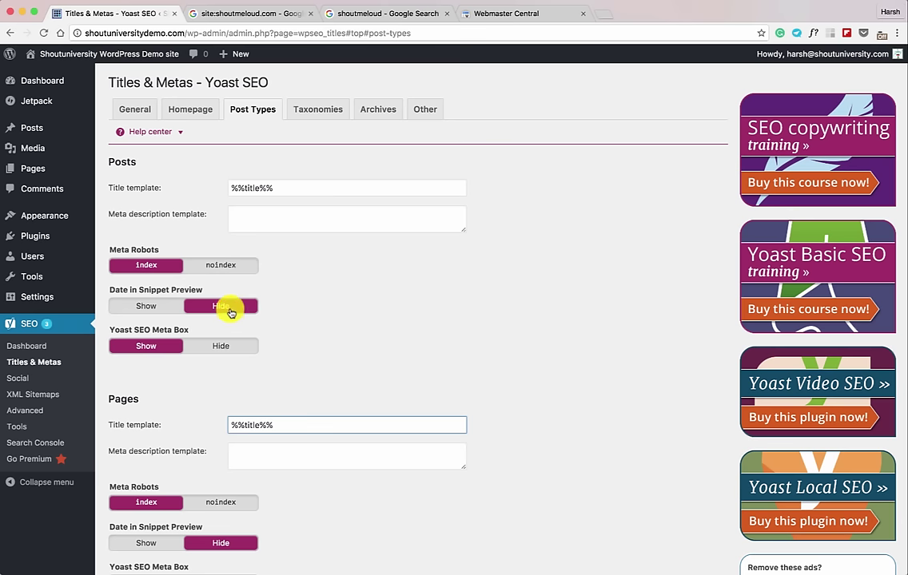
{"action": "left_click", "coordinate": [173, 308]}
{"action": "left_click", "coordinate": [212, 307]}
{"action": "scroll", "coordinate": [223, 402], "scroll_direction": "down", "scroll_amount": 2}
{"action": "scroll", "coordinate": [176, 463], "scroll_direction": "down", "scroll_amount": 5}
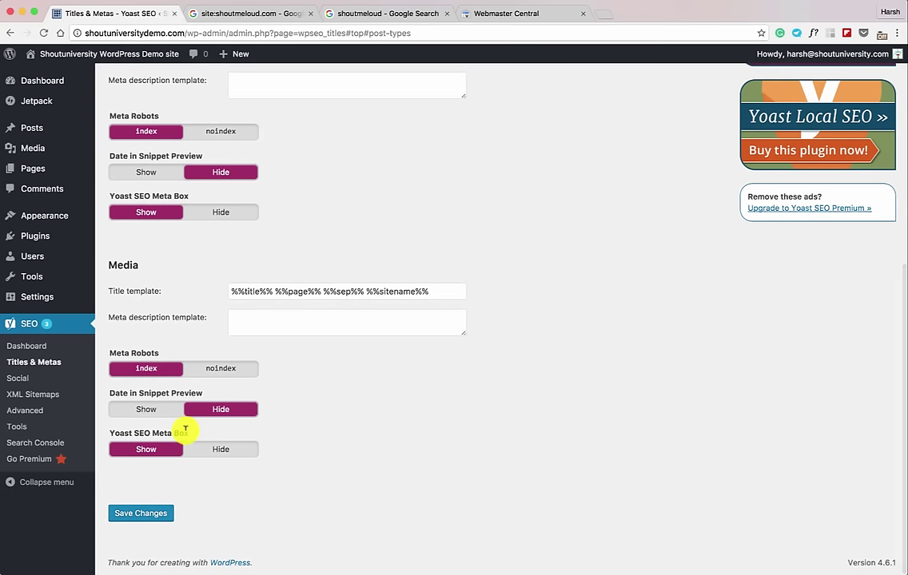
{"action": "scroll", "coordinate": [204, 405], "scroll_direction": "up", "scroll_amount": 4}
{"action": "scroll", "coordinate": [206, 404], "scroll_direction": "up", "scroll_amount": 4}
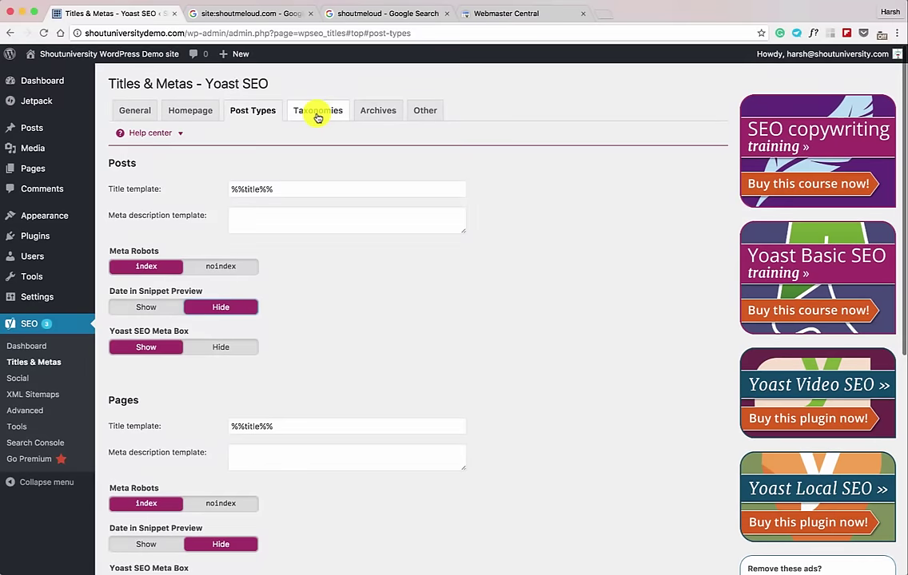
In the taxonomy settings, set Meta Robots to noindex for both categories and tags.
{"action": "left_click", "coordinate": [317, 113]}
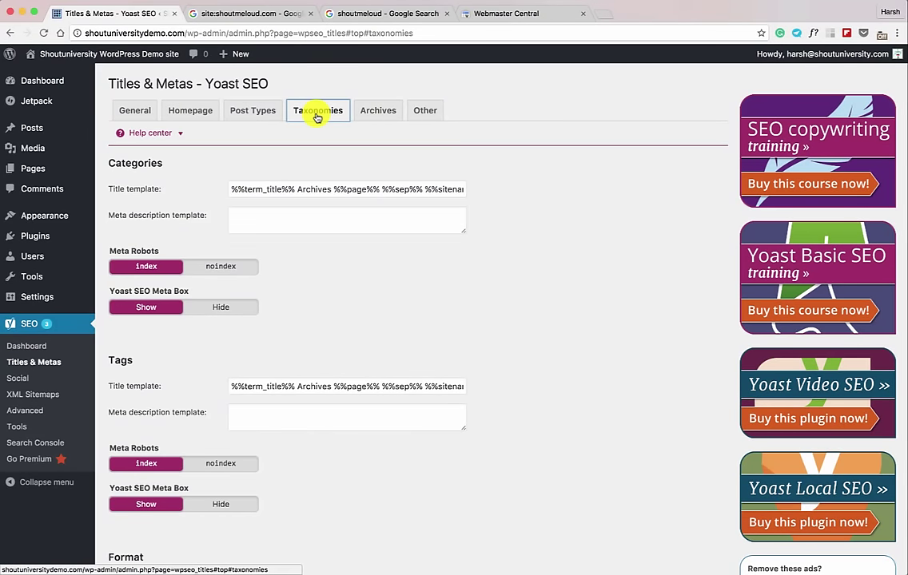
{"action": "left_click", "coordinate": [209, 266]}
{"action": "left_click", "coordinate": [219, 465]}
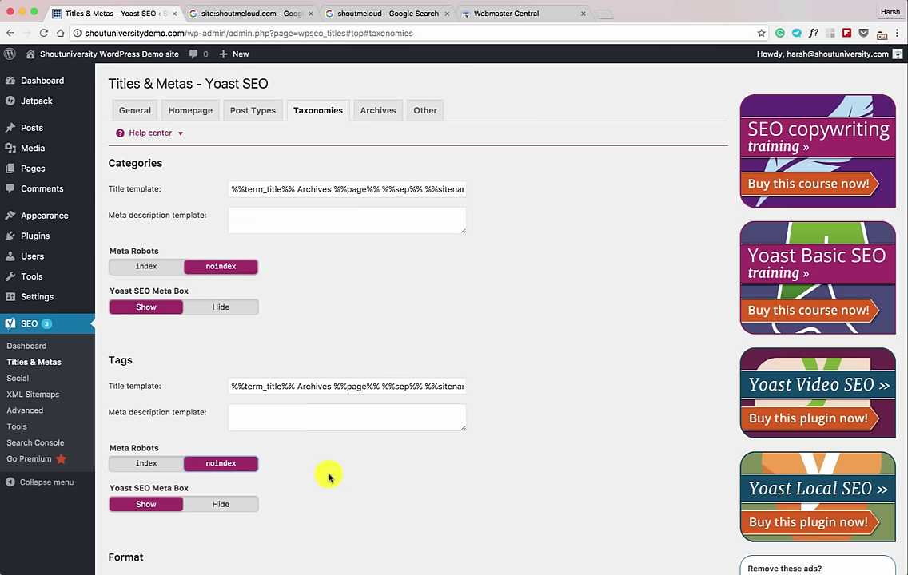
{"action": "scroll", "coordinate": [348, 474], "scroll_direction": "down", "scroll_amount": 3}
{"action": "scroll", "coordinate": [249, 490], "scroll_direction": "up", "scroll_amount": 3}
{"action": "scroll", "coordinate": [276, 266], "scroll_direction": "down", "scroll_amount": 2}
{"action": "scroll", "coordinate": [300, 225], "scroll_direction": "up", "scroll_amount": 2}
In the archive settings, set Meta Robots for author archives to noindex and review the date archives and special pages.
{"action": "left_click", "coordinate": [379, 116]}
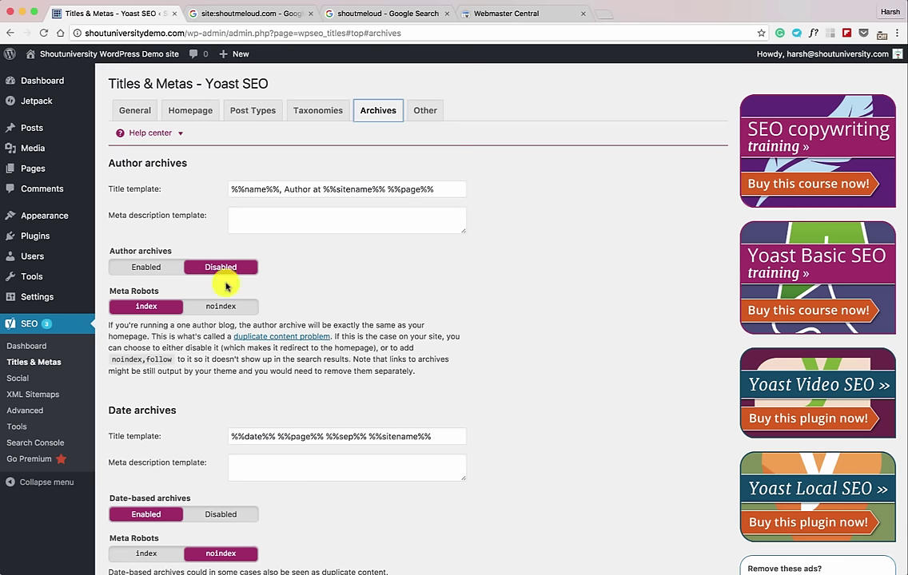
{"action": "scroll", "coordinate": [227, 308], "scroll_direction": "down", "scroll_amount": 1}
{"action": "scroll", "coordinate": [227, 307], "scroll_direction": "down", "scroll_amount": 3}
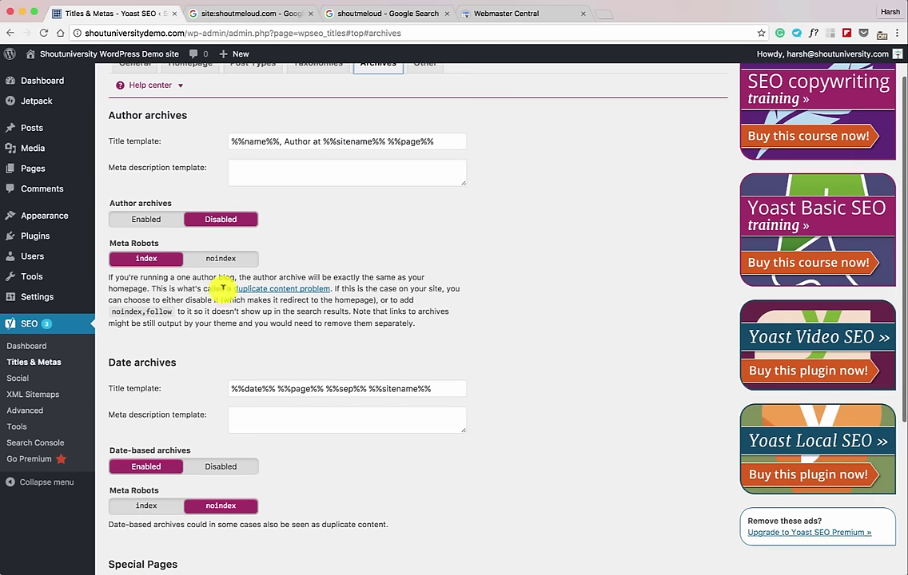
{"action": "left_click", "coordinate": [224, 260]}
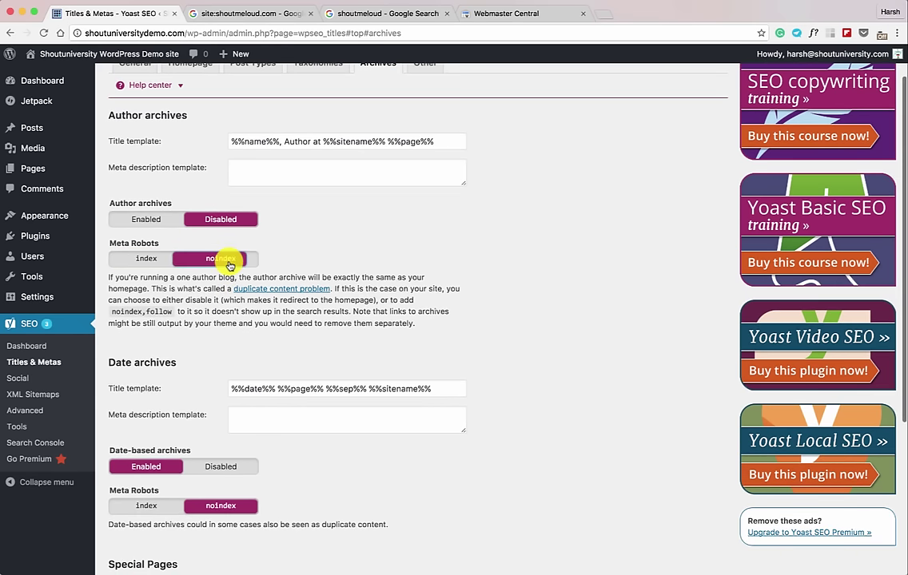
{"action": "scroll", "coordinate": [207, 456], "scroll_direction": "down", "scroll_amount": 4}
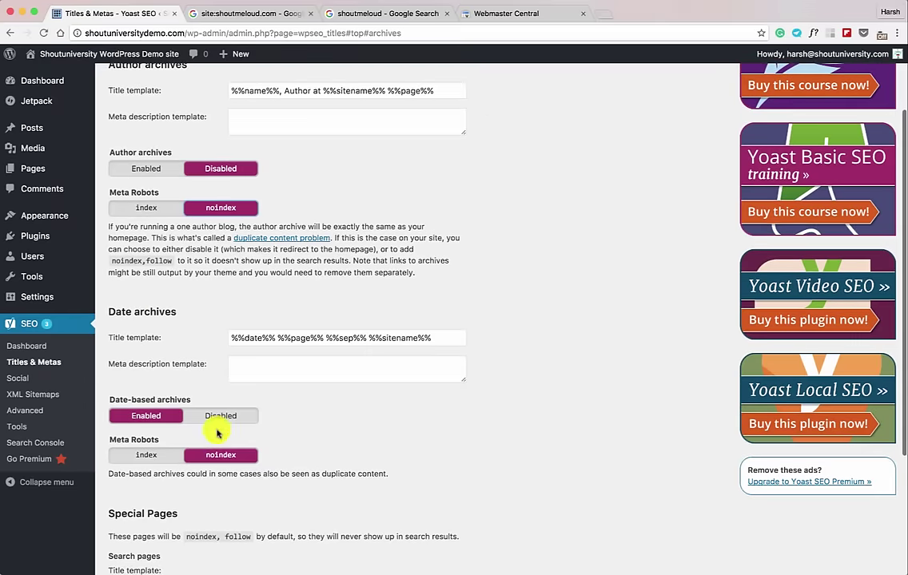
{"action": "scroll", "coordinate": [219, 456], "scroll_direction": "down", "scroll_amount": 9}
{"action": "scroll", "coordinate": [219, 456], "scroll_direction": "down", "scroll_amount": 5}
{"action": "scroll", "coordinate": [219, 454], "scroll_direction": "up", "scroll_amount": 20}
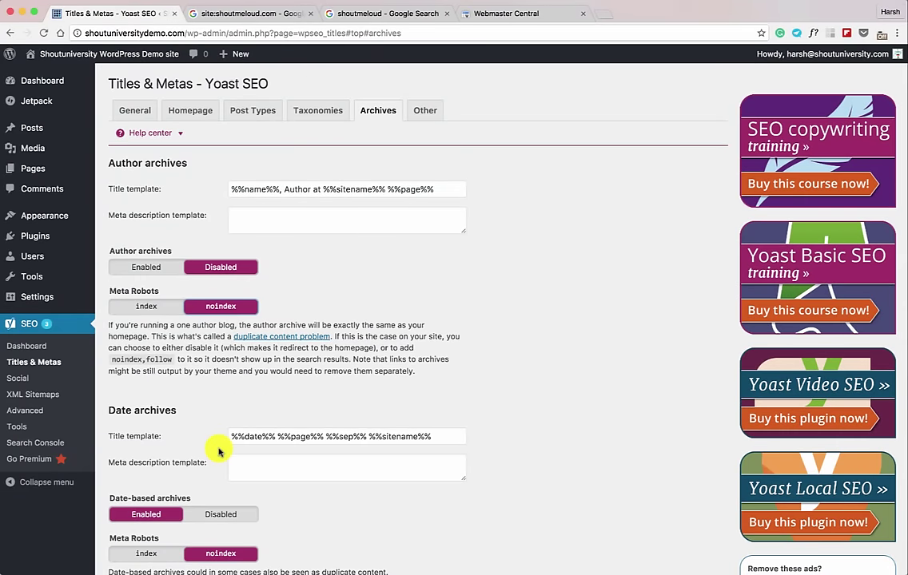
In the sitewide meta settings, set subpages of archives to noindex and save the changes.
{"action": "left_click", "coordinate": [427, 111]}
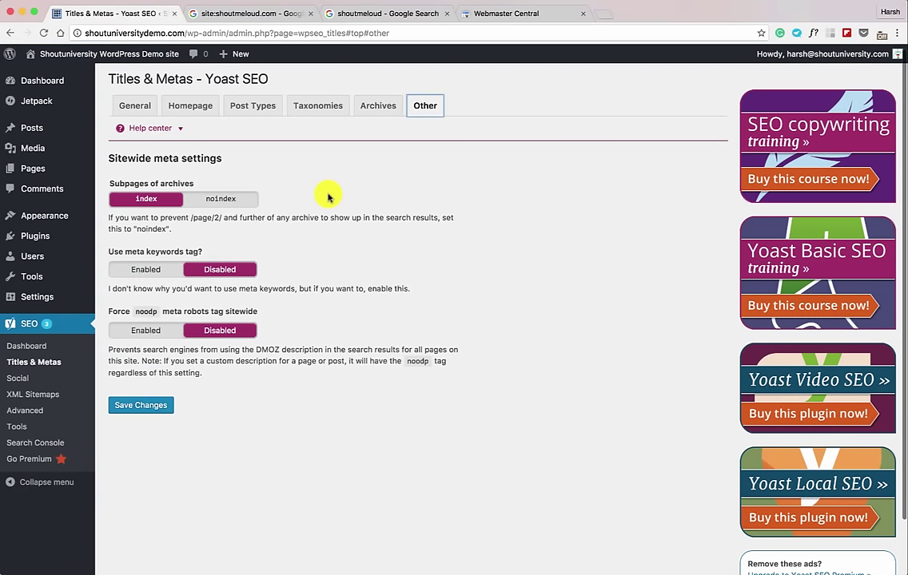
{"action": "left_click", "coordinate": [213, 203]}
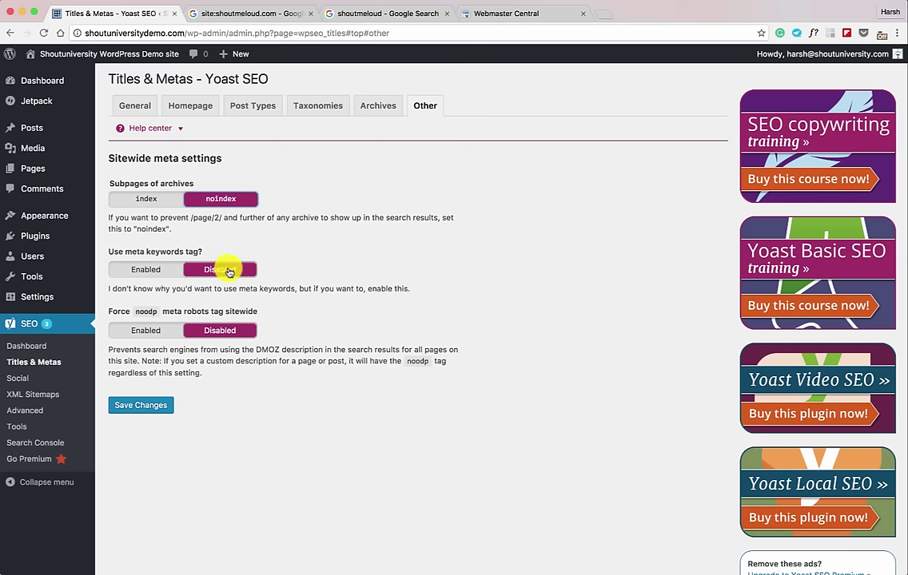
{"action": "left_click", "coordinate": [144, 407]}
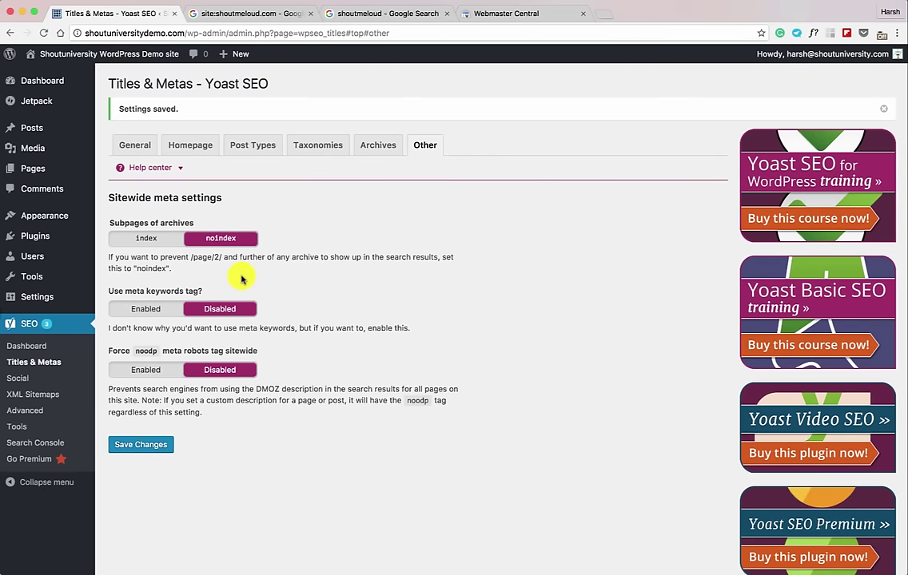
{"action": "left_click", "coordinate": [33, 385]}
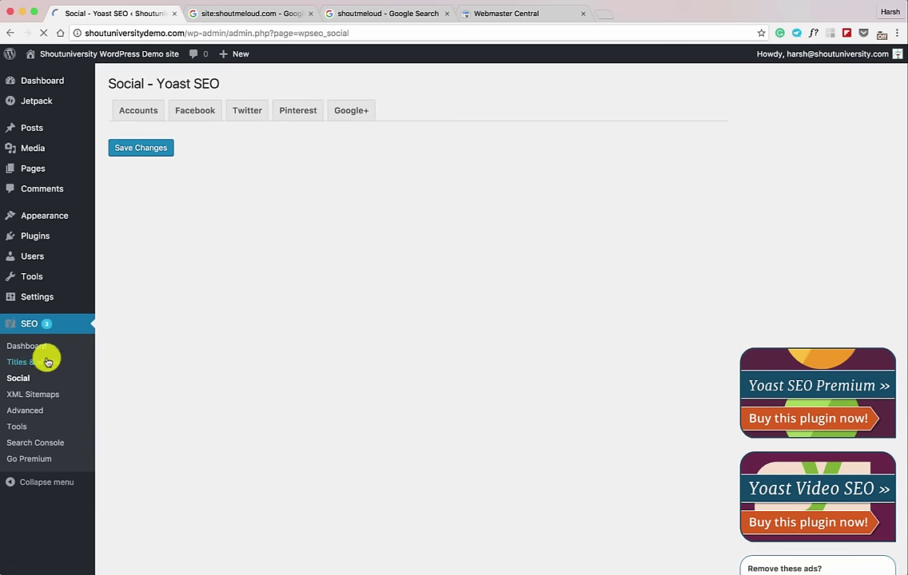
{"action": "scroll", "coordinate": [261, 228], "scroll_direction": "down", "scroll_amount": 1}
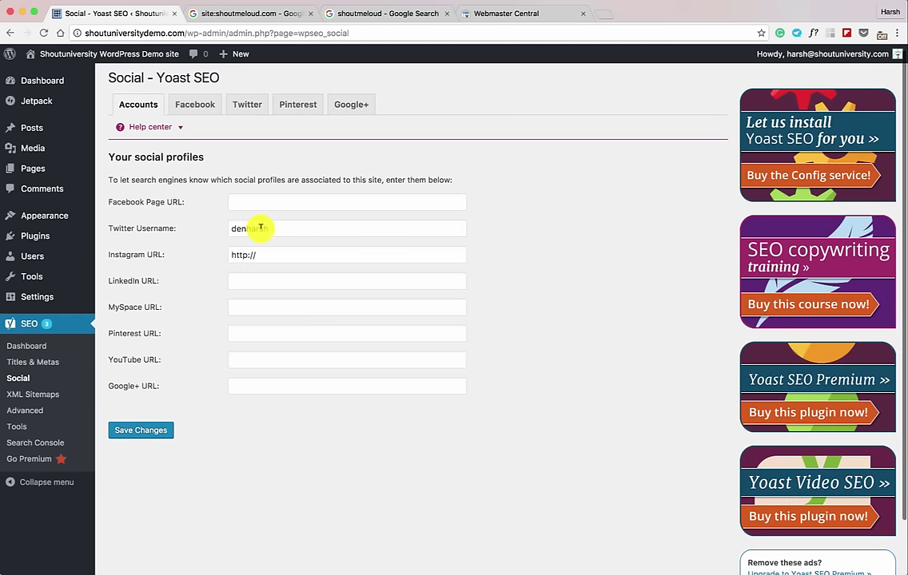
{"action": "left_click", "coordinate": [248, 198]}
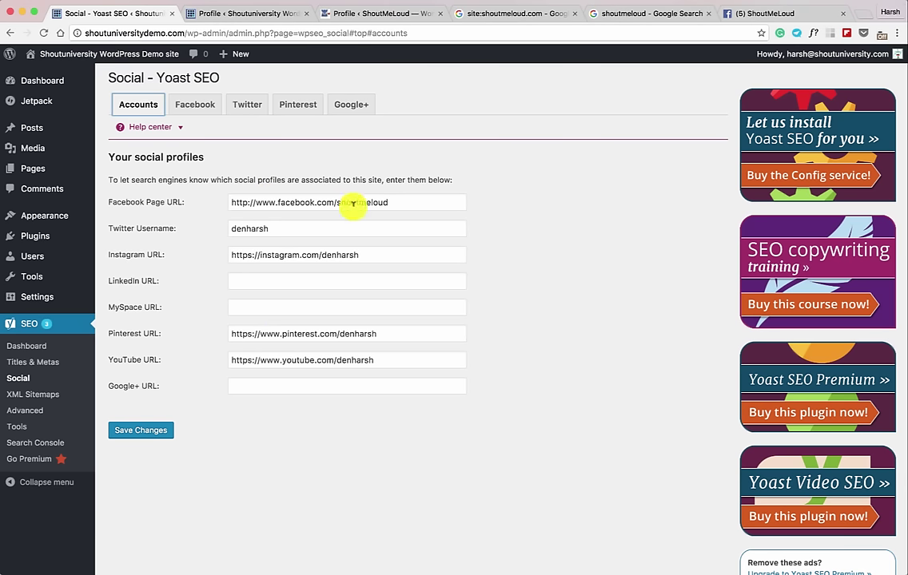
{"action": "left_click_drag", "start_coordinate": [373, 252], "coordinate": [334, 299]}
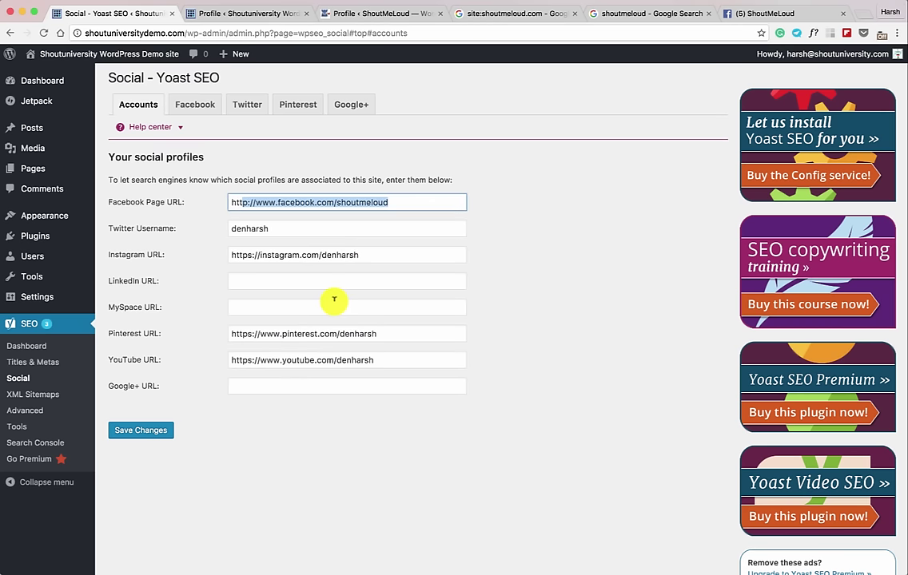
Review the Facebook Open Graph, frontpage and Insights settings, and try to copy the home meta description into the frontpage description.
{"action": "left_click", "coordinate": [201, 108]}
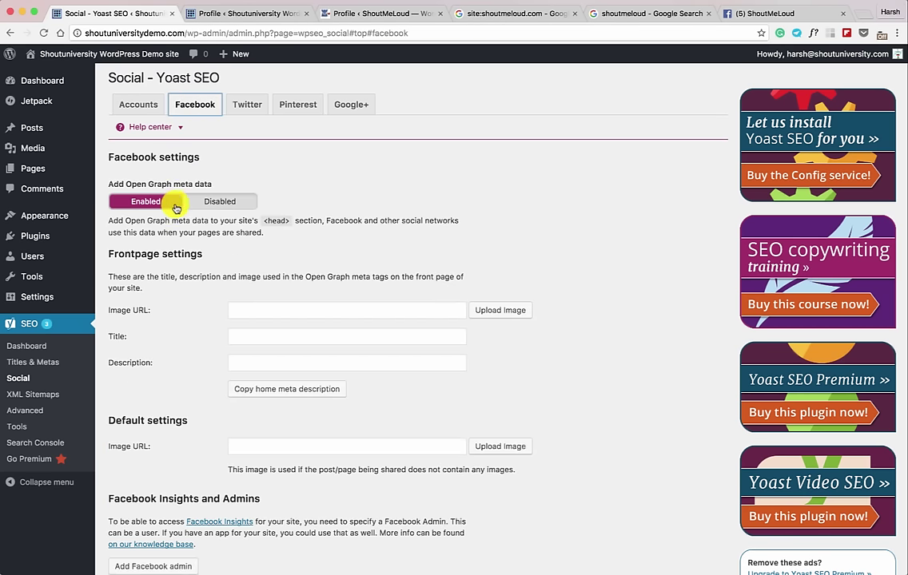
{"action": "scroll", "coordinate": [210, 217], "scroll_direction": "down", "scroll_amount": 1}
{"action": "left_click", "coordinate": [287, 266]}
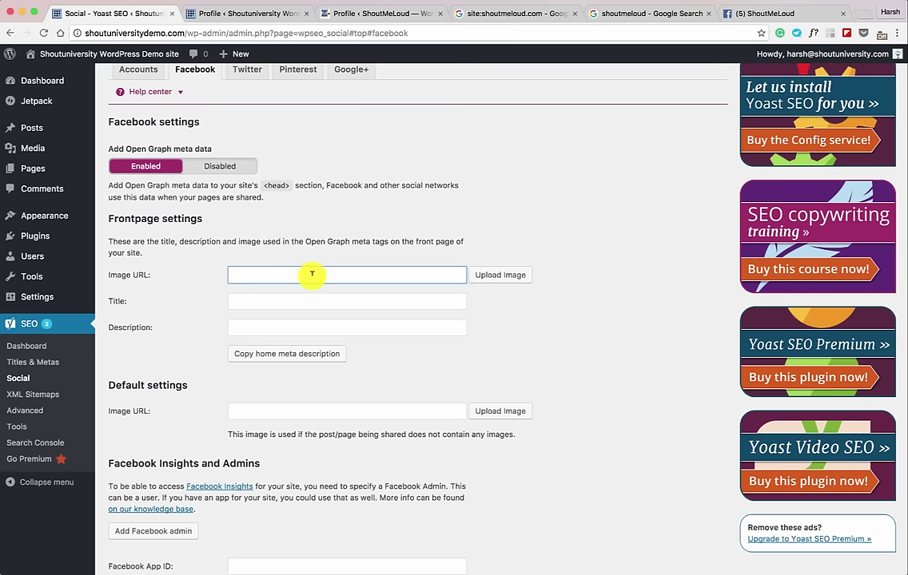
{"action": "left_click", "coordinate": [270, 300]}
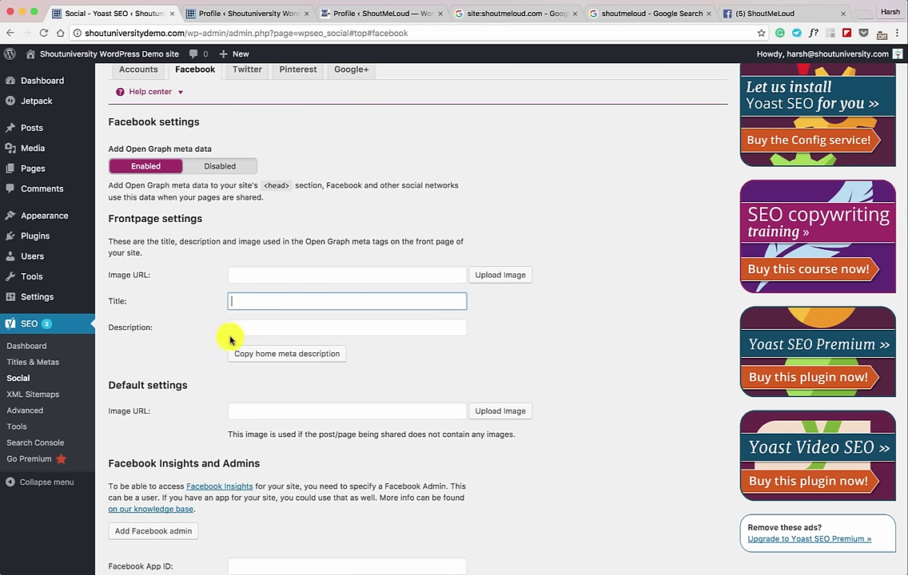
{"action": "left_click", "coordinate": [284, 353]}
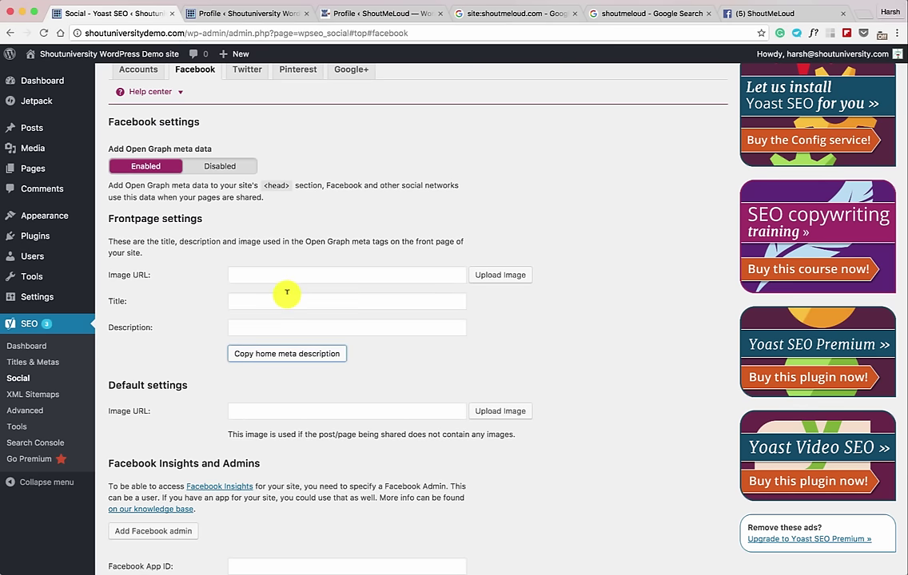
{"action": "scroll", "coordinate": [294, 289], "scroll_direction": "down", "scroll_amount": 3}
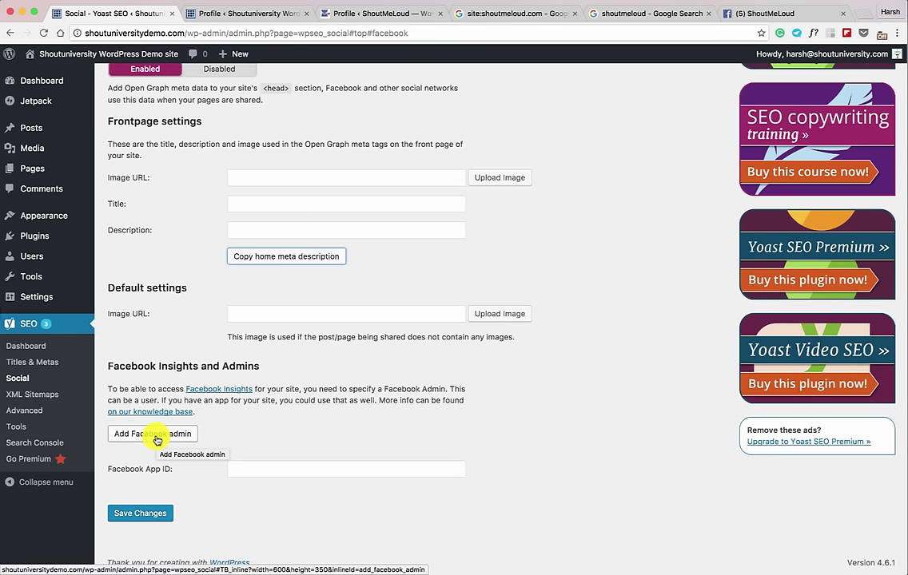
In the Twitter settings, set the default card type to "Summary with large image".
{"action": "scroll", "coordinate": [152, 393], "scroll_direction": "up", "scroll_amount": 4}
{"action": "left_click", "coordinate": [245, 111]}
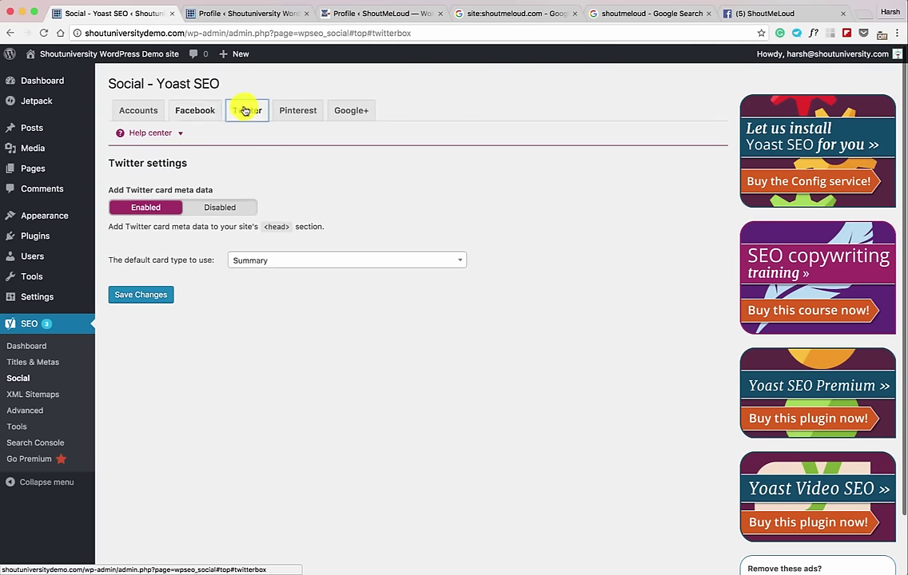
{"action": "left_click", "coordinate": [268, 264]}
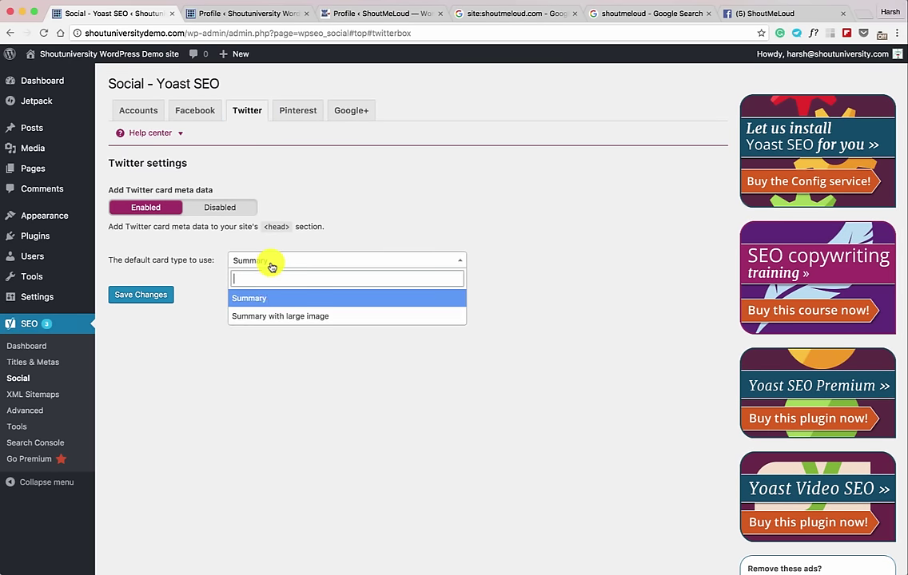
{"action": "left_click", "coordinate": [279, 315]}
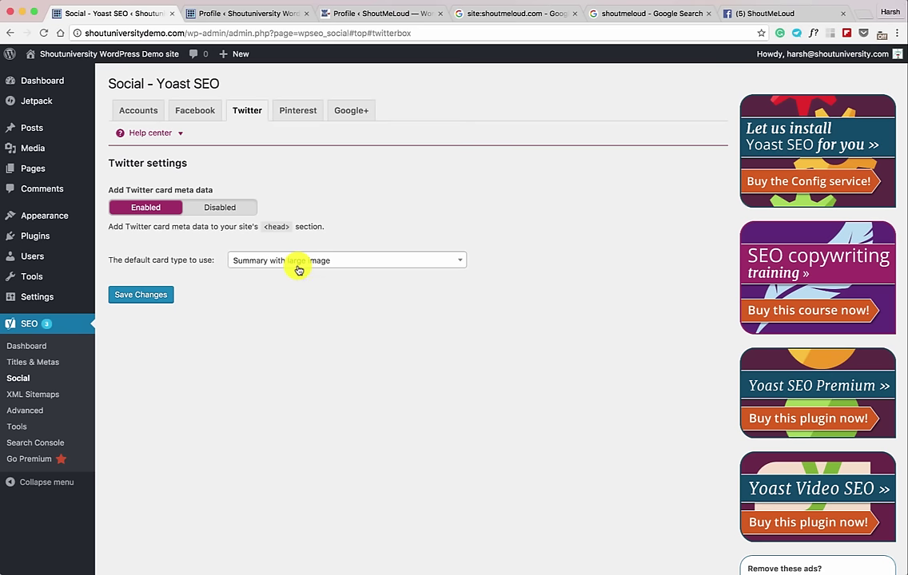
Review the Pinterest site confirmation settings and the Google+ publisher page settings.
{"action": "left_click", "coordinate": [302, 114]}
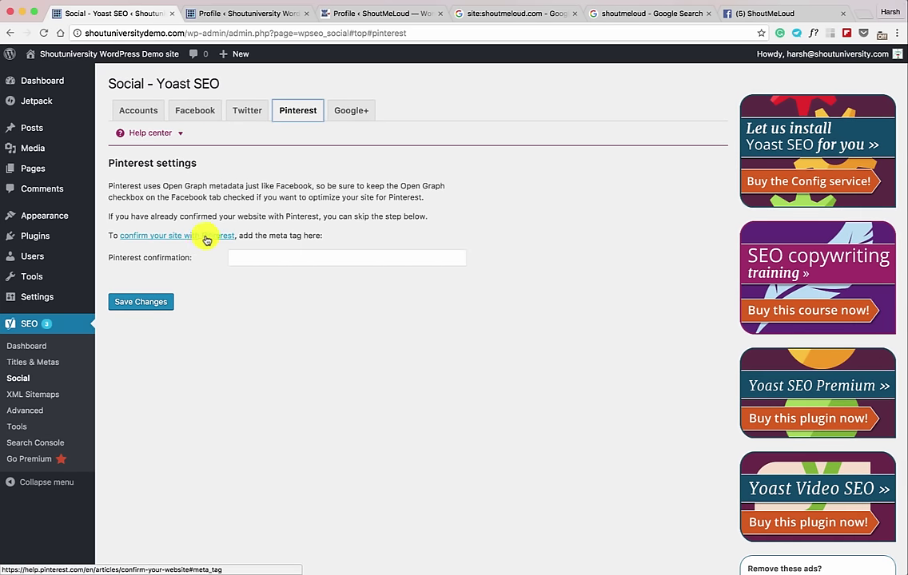
{"action": "left_click", "coordinate": [281, 257]}
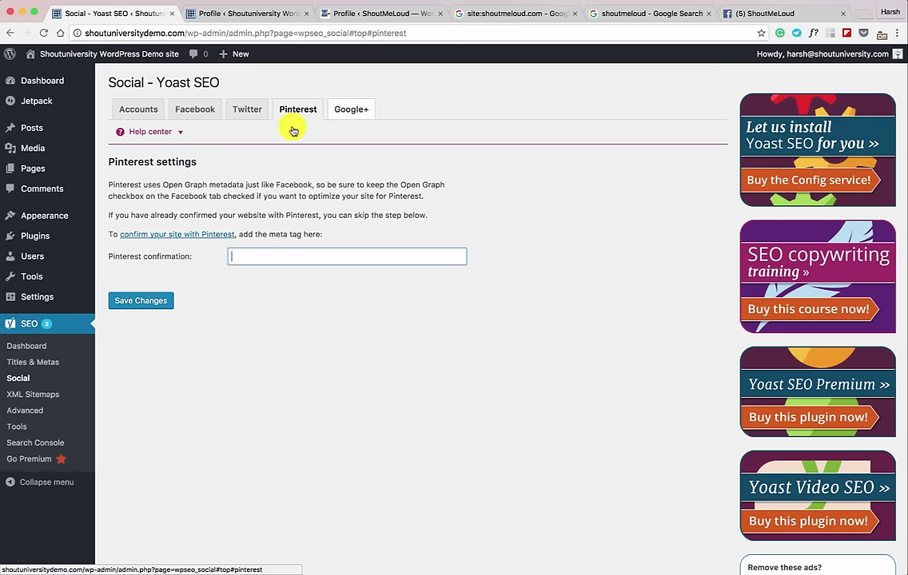
{"action": "left_click", "coordinate": [341, 118]}
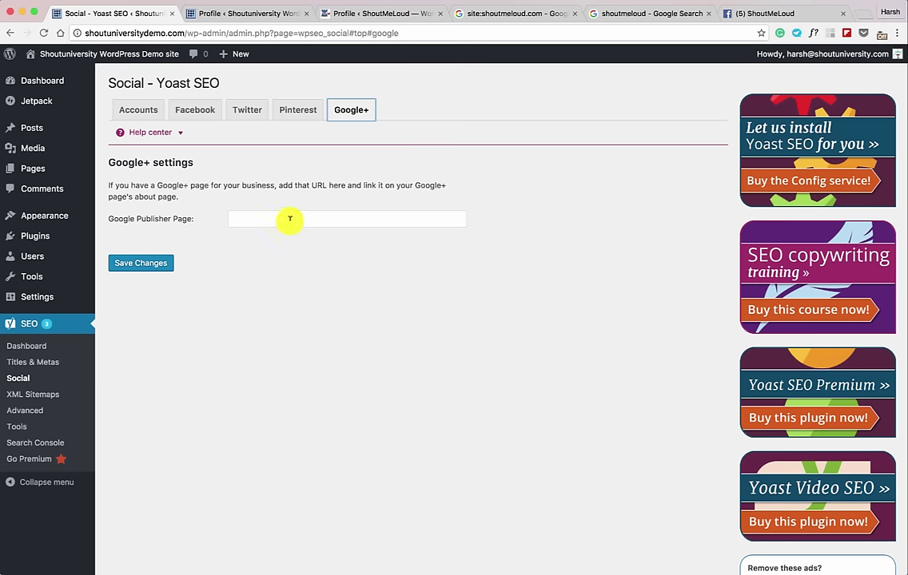
Save the social settings and return to the saved social profile accounts.
{"action": "left_click", "coordinate": [159, 264]}
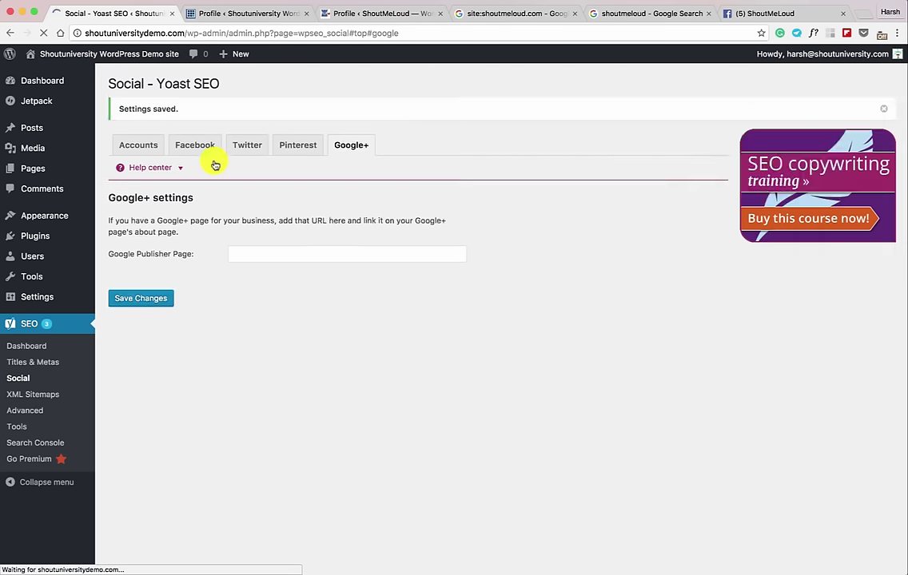
{"action": "left_click", "coordinate": [151, 147]}
{"action": "scroll", "coordinate": [152, 148], "scroll_direction": "down", "scroll_amount": 1}
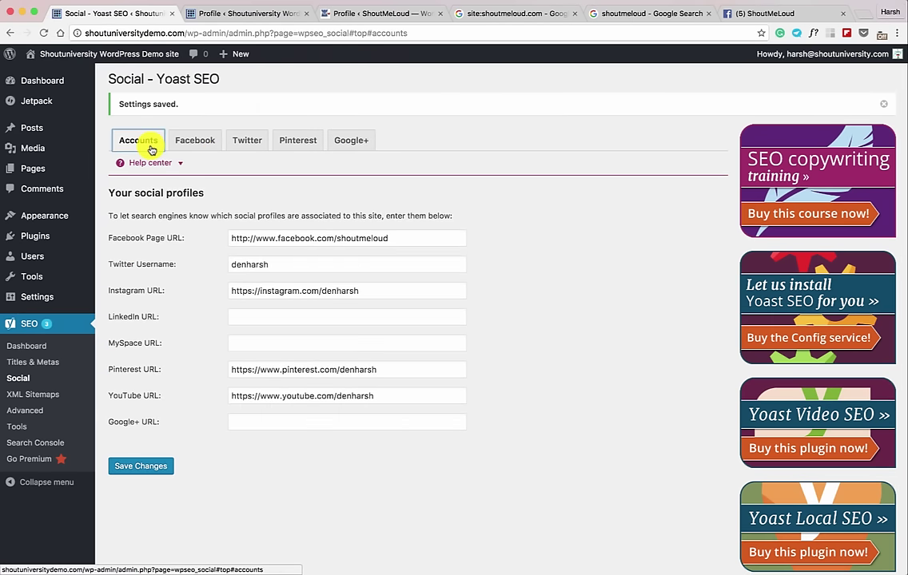
Enter the owner's personal Facebook profile URL in the contact info of the WordPress user profile.
{"action": "left_click", "coordinate": [238, 22]}
{"action": "scroll", "coordinate": [247, 279], "scroll_direction": "up", "scroll_amount": 1}
{"action": "scroll", "coordinate": [231, 271], "scroll_direction": "down", "scroll_amount": 1}
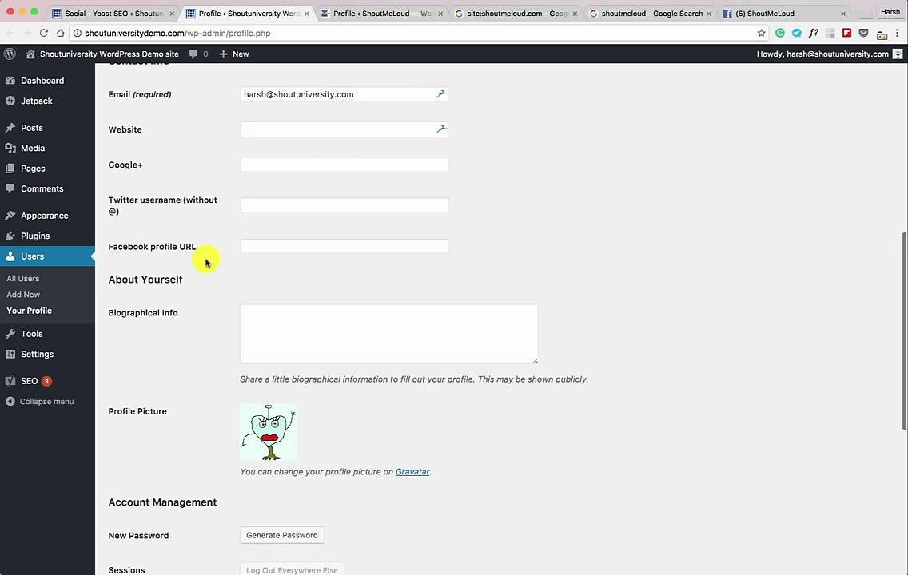
{"action": "scroll", "coordinate": [169, 264], "scroll_direction": "up", "scroll_amount": 2}
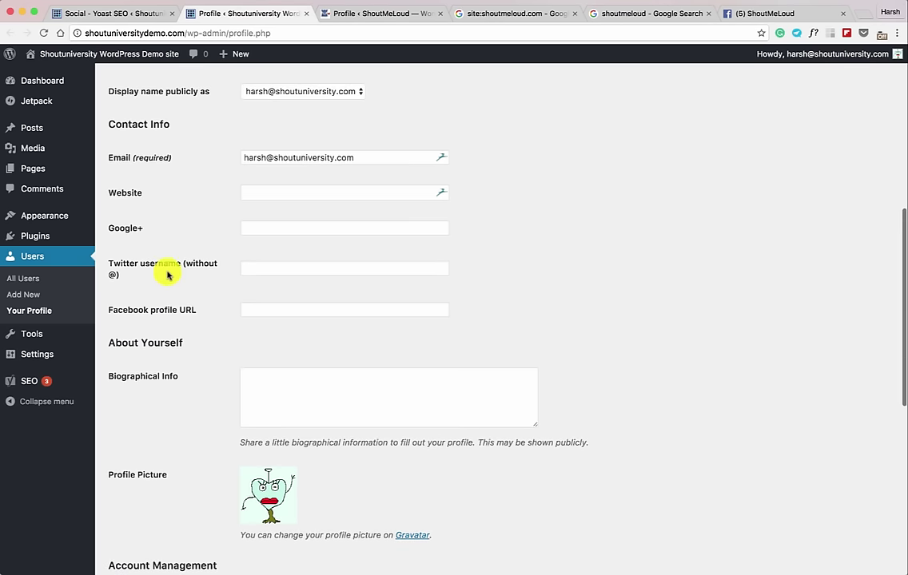
{"action": "left_click", "coordinate": [270, 307]}
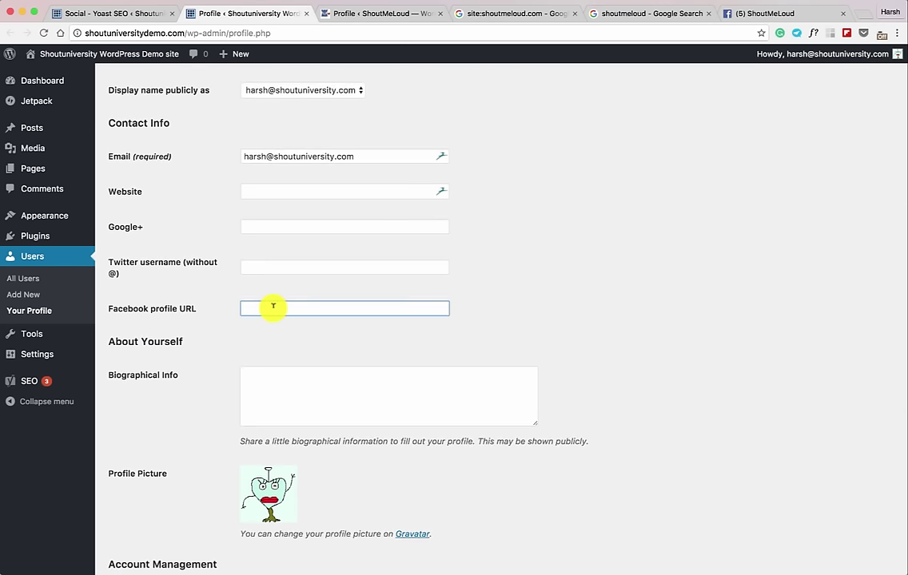
{"action": "type", "text": "htt"}
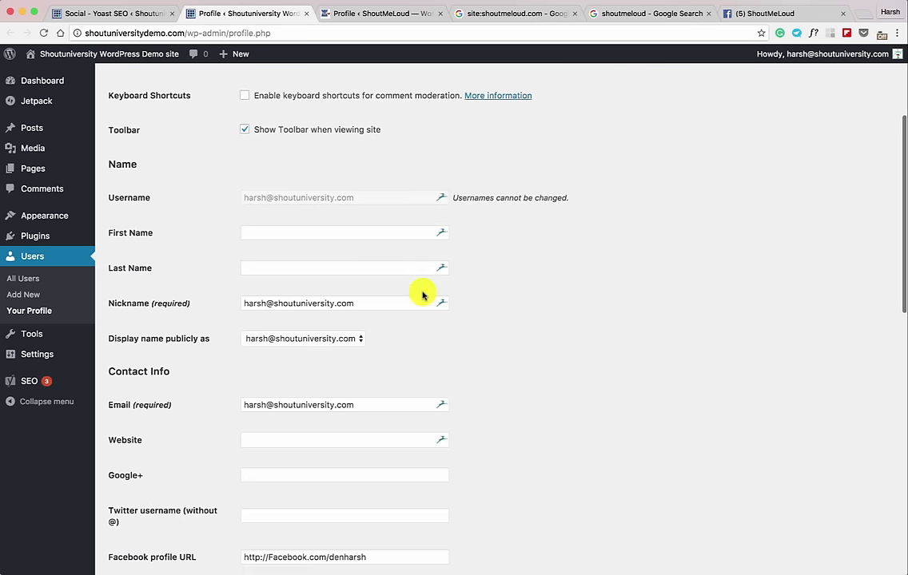
{"action": "scroll", "coordinate": [421, 296], "scroll_direction": "down", "scroll_amount": 2}
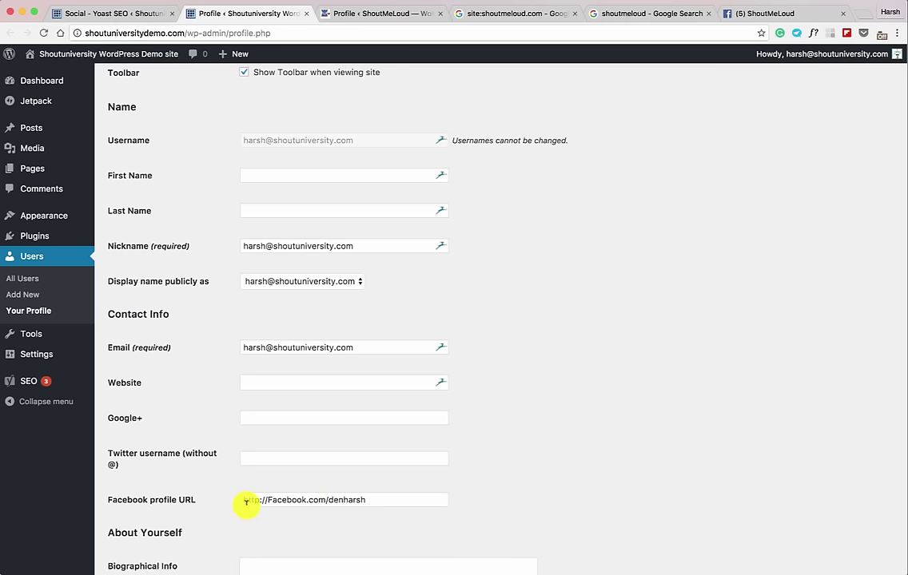
Examine the author byline on a shared link on the ShoutMeLoud Facebook page.
{"action": "scroll", "coordinate": [243, 502], "scroll_direction": "up", "scroll_amount": 1}
{"action": "left_click", "coordinate": [739, 13]}
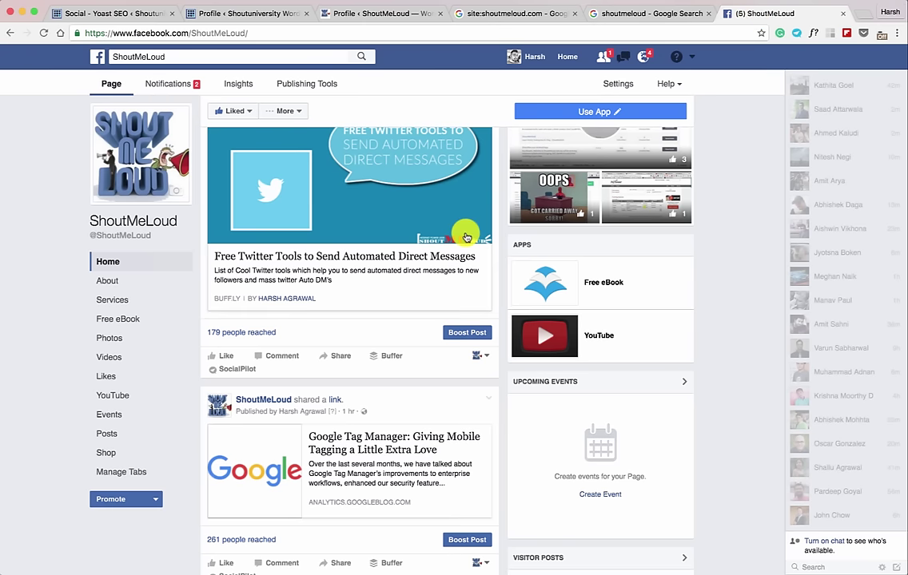
{"action": "scroll", "coordinate": [465, 238], "scroll_direction": "up", "scroll_amount": 3}
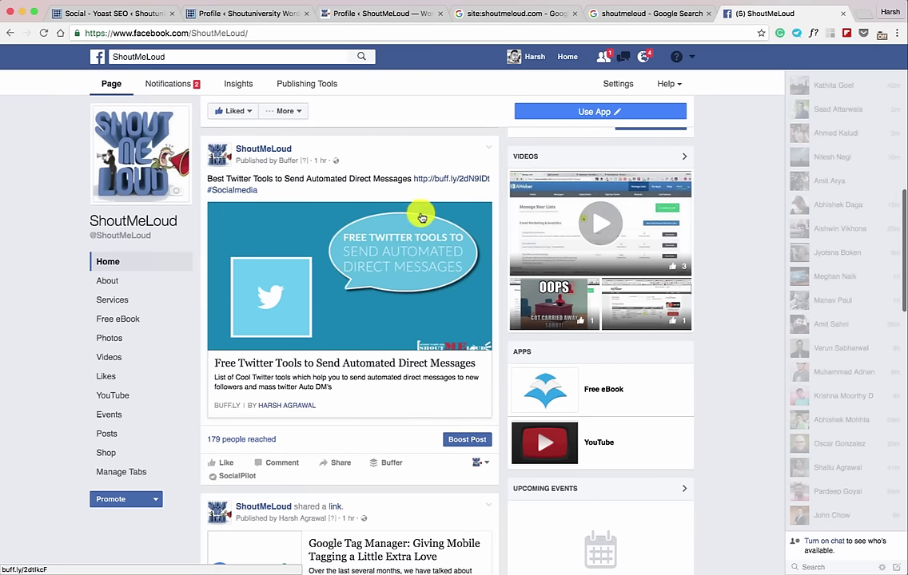
{"action": "scroll", "coordinate": [354, 214], "scroll_direction": "down", "scroll_amount": 1}
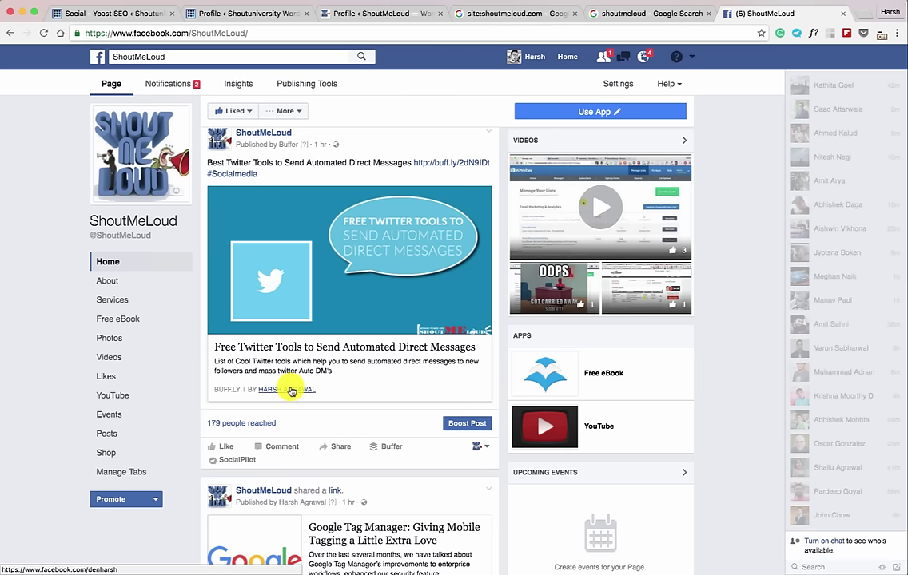
{"action": "mouse_move", "coordinate": [291, 392]}
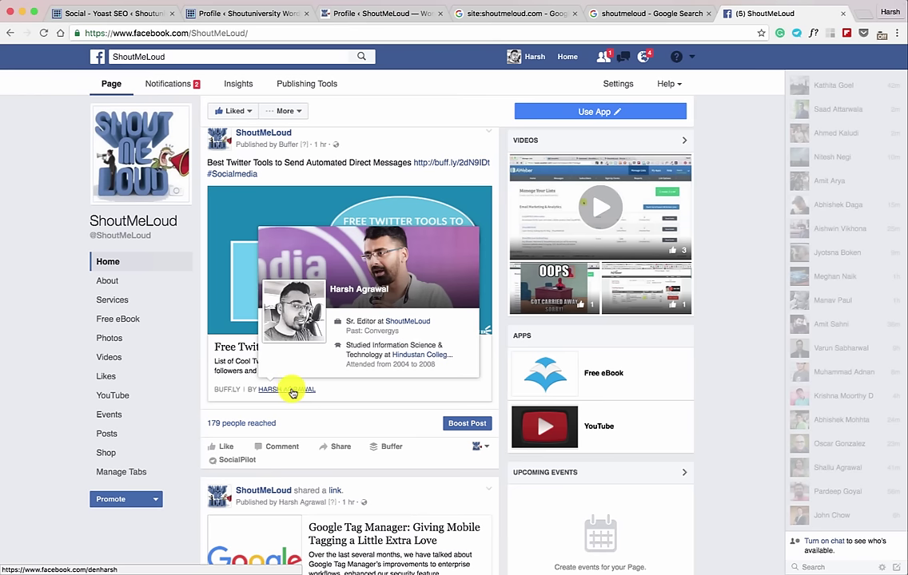
Save the updated WordPress user profile.
{"action": "left_click", "coordinate": [233, 12]}
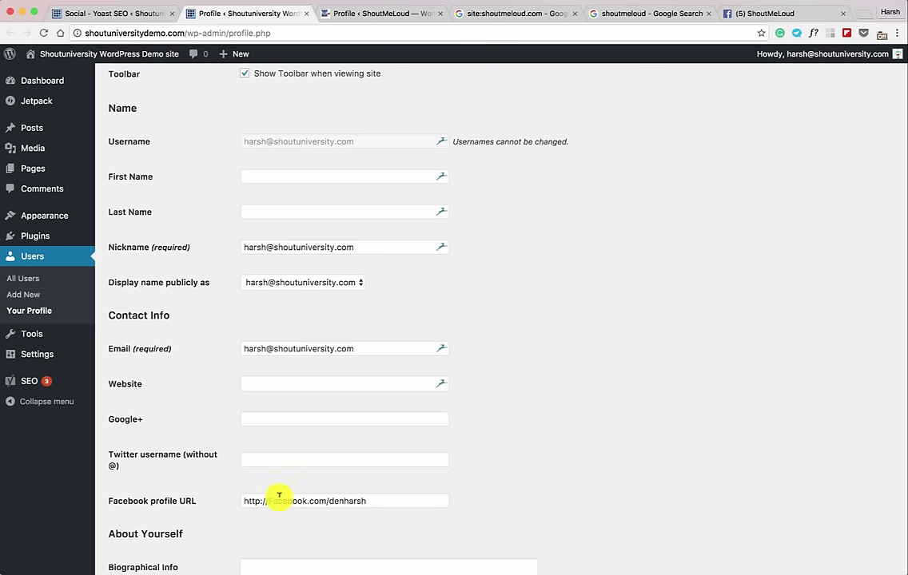
{"action": "scroll", "coordinate": [263, 448], "scroll_direction": "down", "scroll_amount": 10}
{"action": "scroll", "coordinate": [222, 472], "scroll_direction": "down", "scroll_amount": 5}
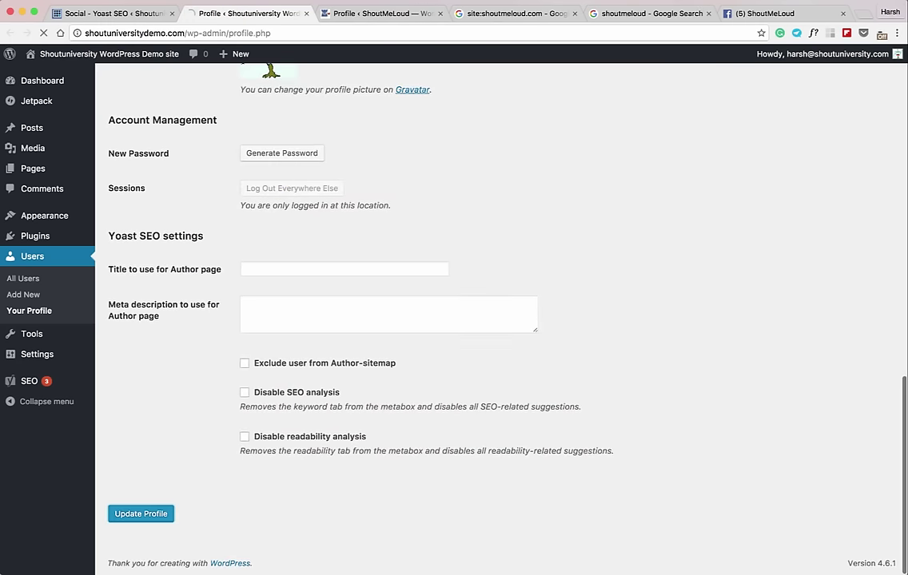
Open the Yoast XML Sitemaps settings and set the XML sitemap functionality to Enabled.
{"action": "left_click", "coordinate": [105, 12]}
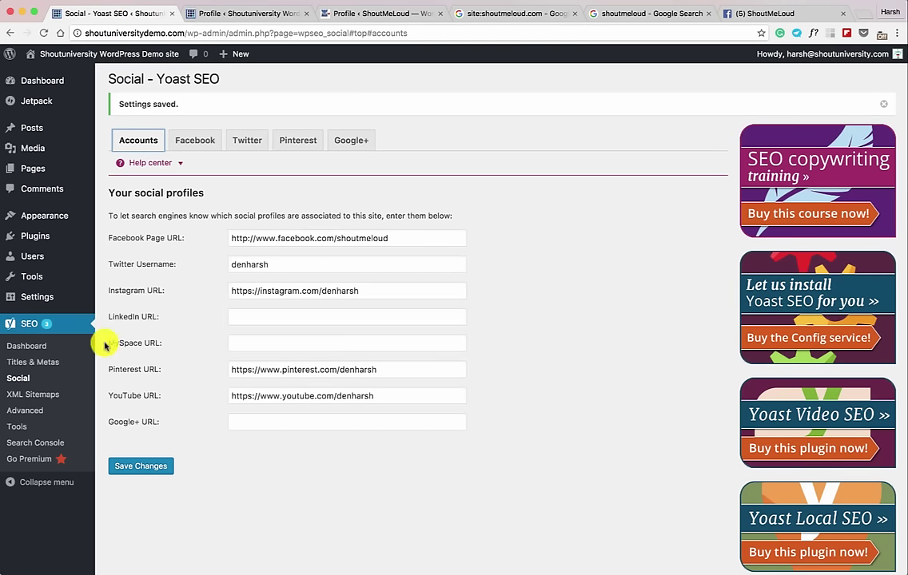
{"action": "left_click", "coordinate": [50, 397]}
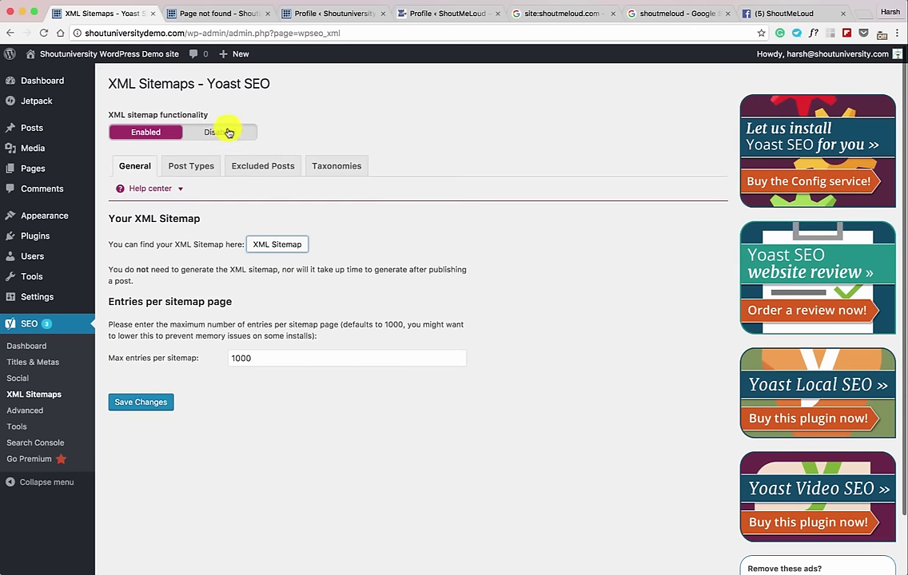
{"action": "left_click", "coordinate": [228, 132]}
{"action": "left_click", "coordinate": [160, 134]}
Set the Tags and Format taxonomies to "Not in sitemap", check the post types settings, and save the sitemap changes.
{"action": "left_click", "coordinate": [203, 164]}
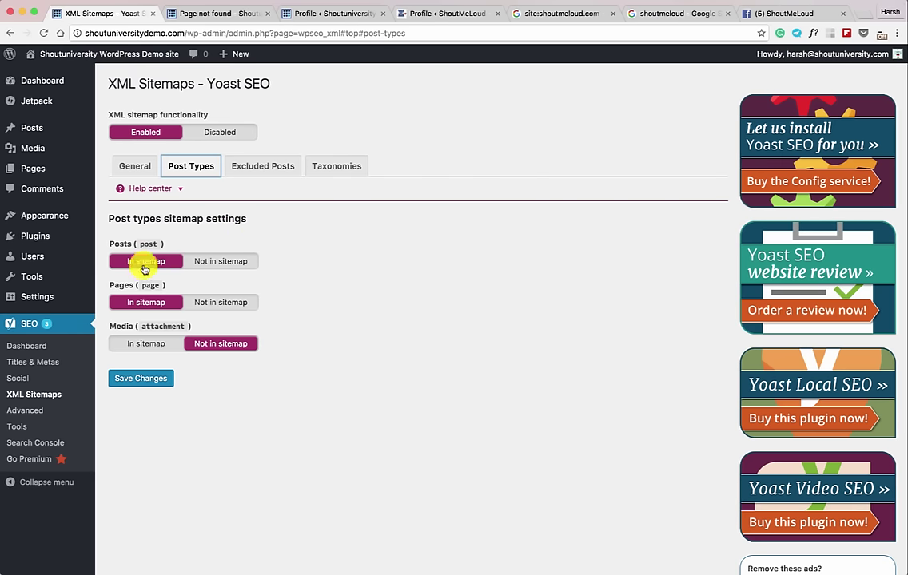
{"action": "left_click", "coordinate": [242, 171]}
{"action": "left_click", "coordinate": [321, 167]}
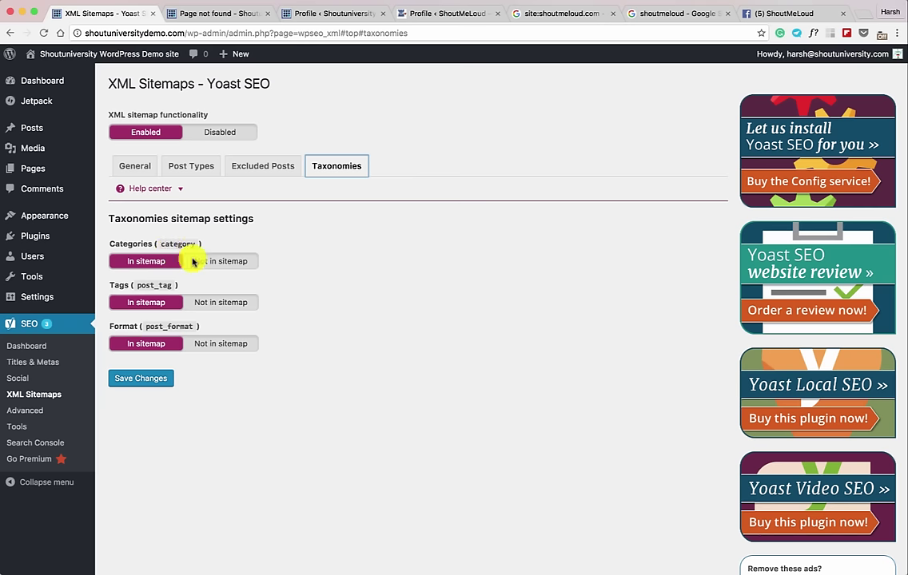
{"action": "left_click", "coordinate": [210, 342]}
{"action": "left_click", "coordinate": [222, 302]}
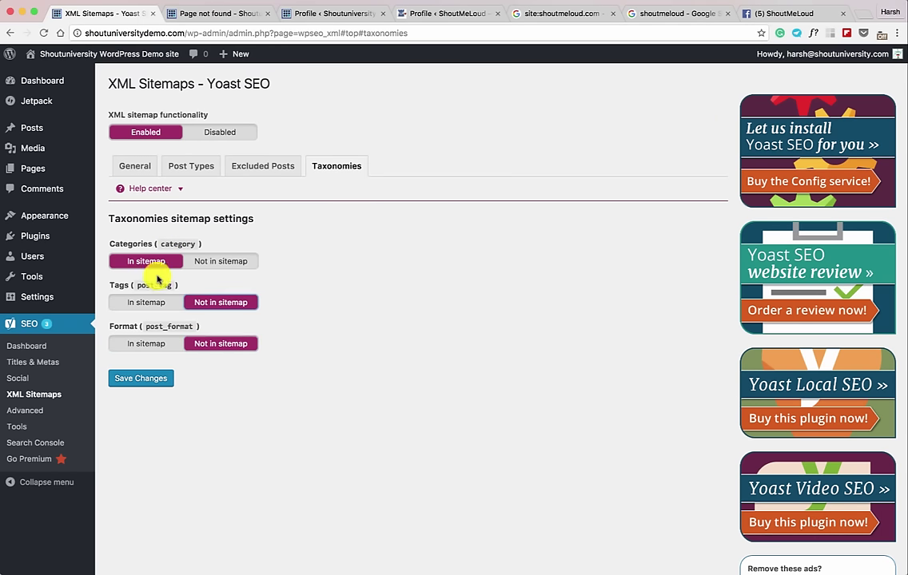
{"action": "left_click", "coordinate": [189, 169]}
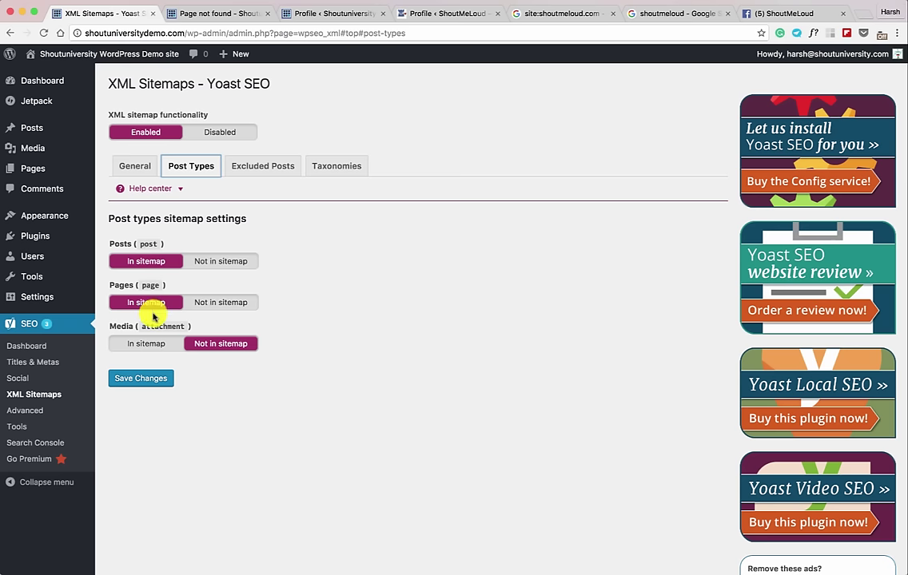
{"action": "left_click", "coordinate": [142, 381]}
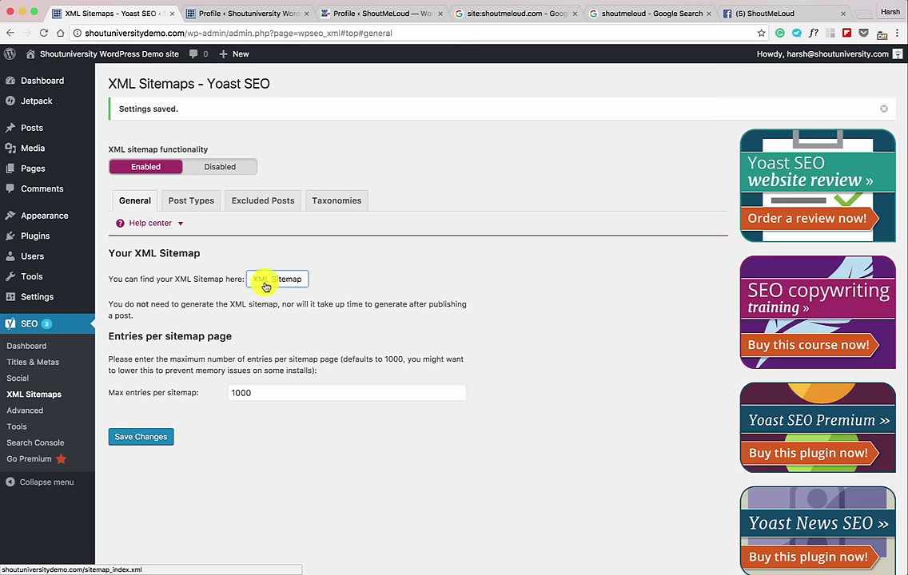
{"action": "scroll", "coordinate": [266, 286], "scroll_direction": "down", "scroll_amount": 1}
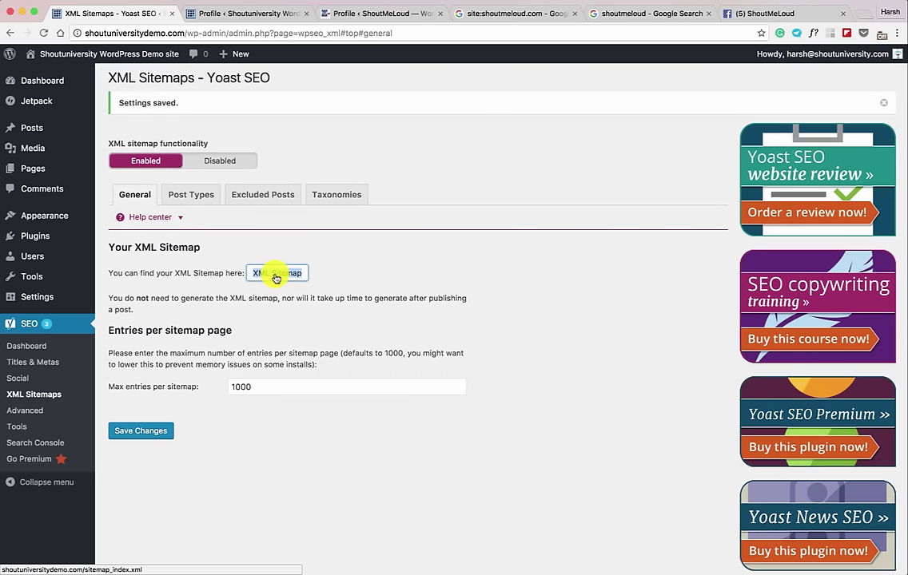
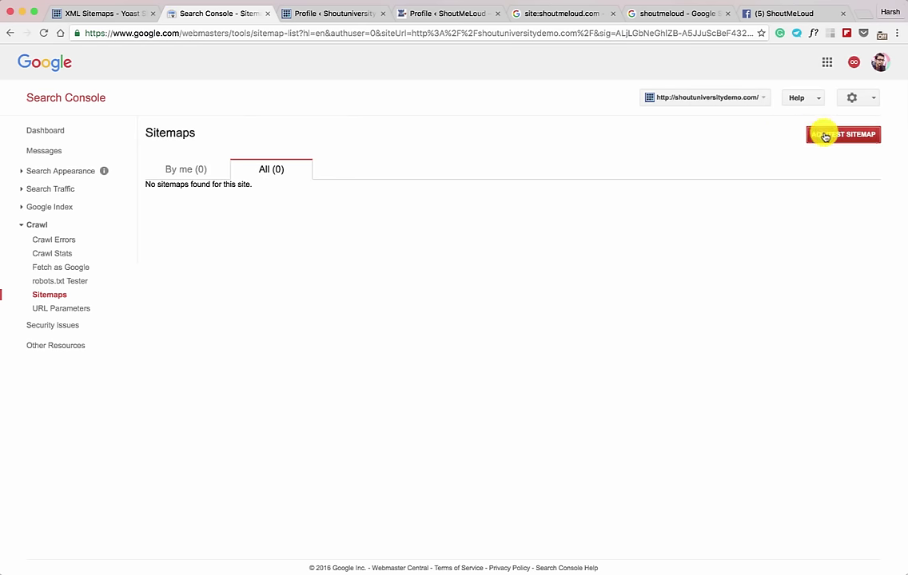
Open the Add/Test Sitemap form in Search Console and publish a new WordPress post titled "demo".
{"action": "left_click", "coordinate": [824, 136]}
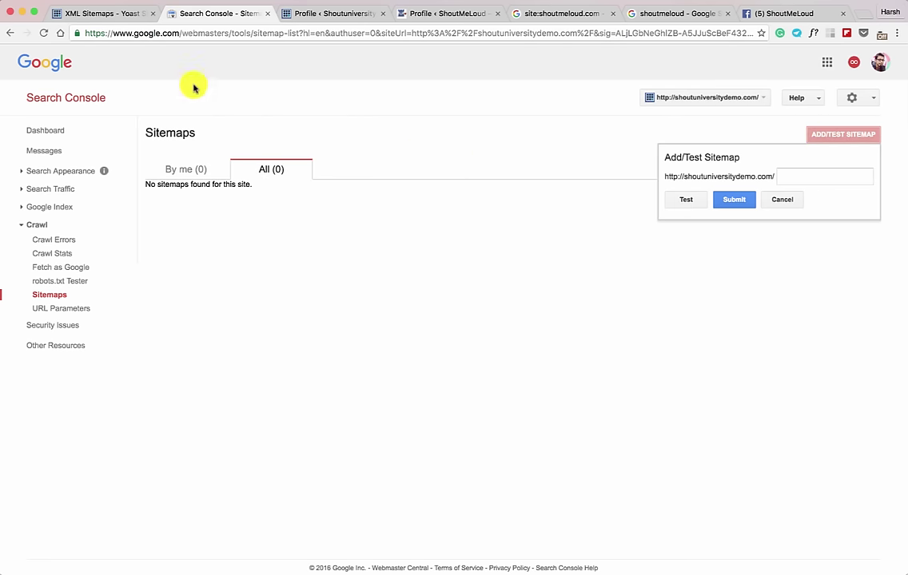
{"action": "left_click", "coordinate": [95, 14]}
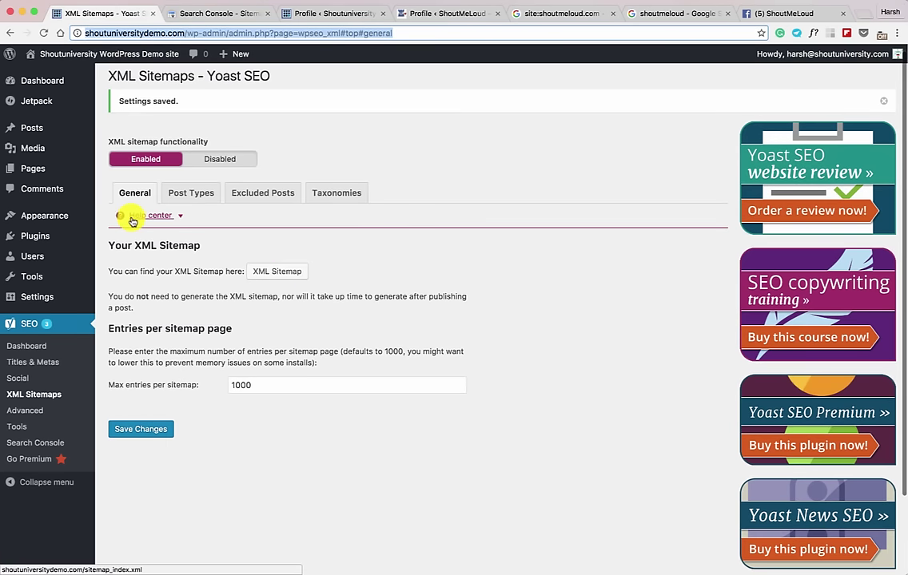
{"action": "mouse_move", "coordinate": [61, 125]}
{"action": "left_click", "coordinate": [121, 145], "text": "super"}
{"action": "left_click", "coordinate": [180, 13]}
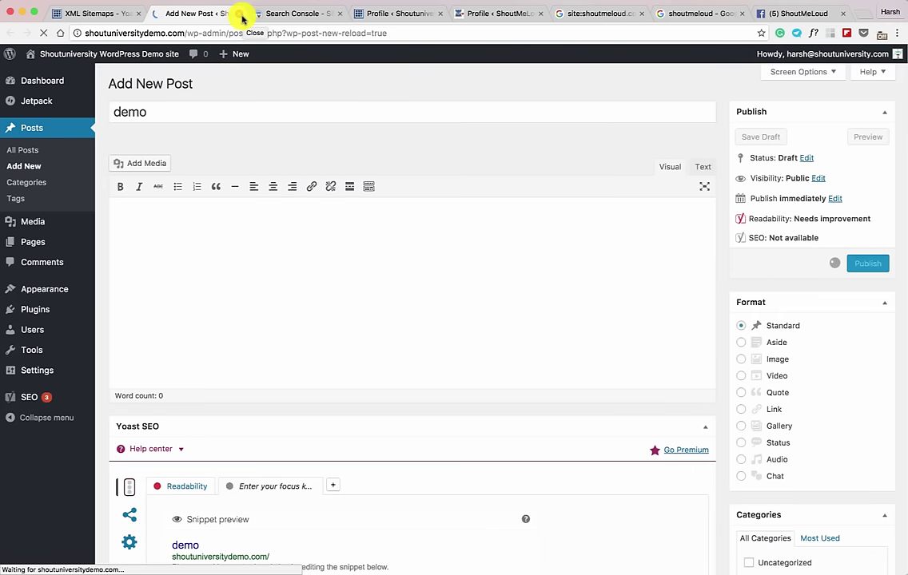
{"action": "left_click", "coordinate": [115, 13]}
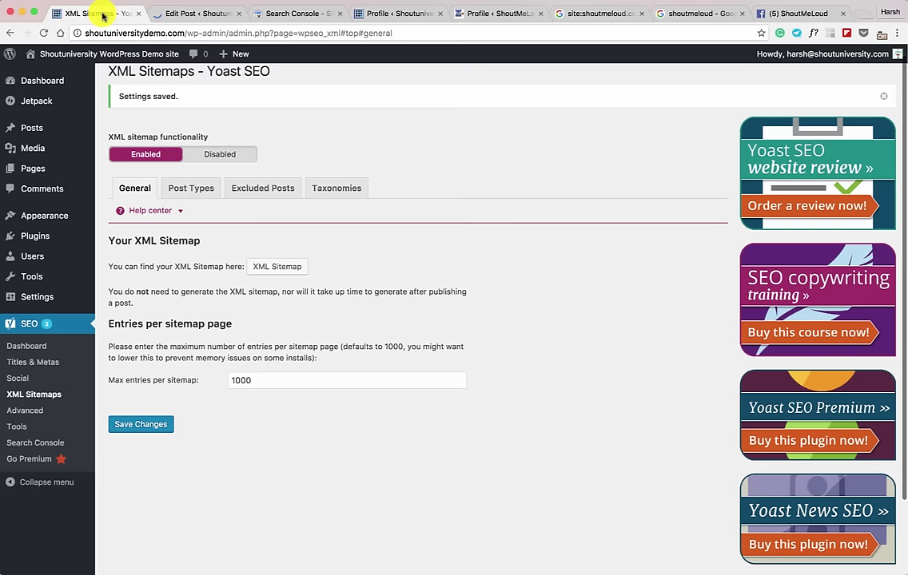
{"action": "left_click", "coordinate": [238, 14]}
Open the site's generated XML sitemap and copy the path sitemap_index.xml from its address.
{"action": "left_click", "coordinate": [271, 269], "text": "super"}
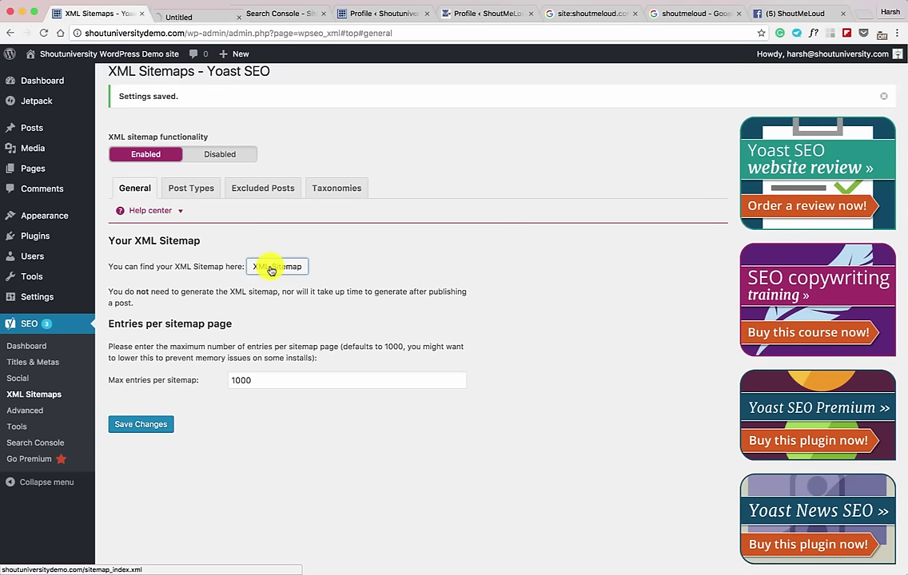
{"action": "left_click", "coordinate": [211, 16]}
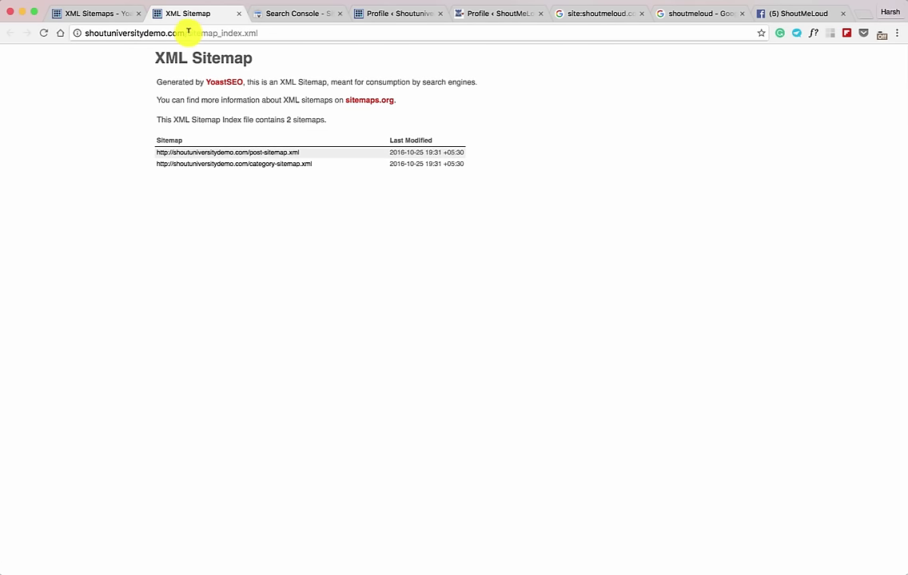
{"action": "left_click_drag", "start_coordinate": [187, 33], "coordinate": [287, 32]}
{"action": "key", "text": "super+c"}
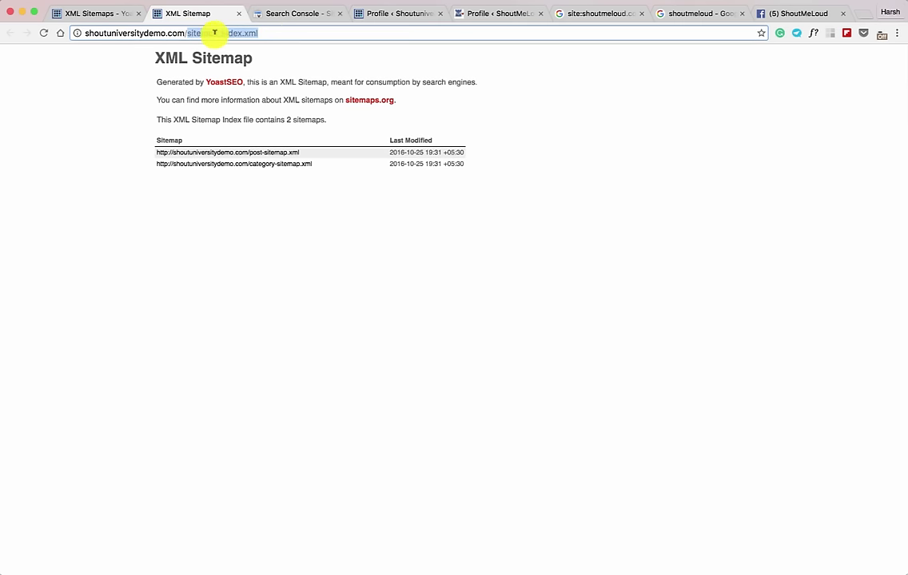
Submit sitemap_index.xml as the sitemap for shoutuniversitydemo.com in Search Console.
{"action": "left_click", "coordinate": [284, 14]}
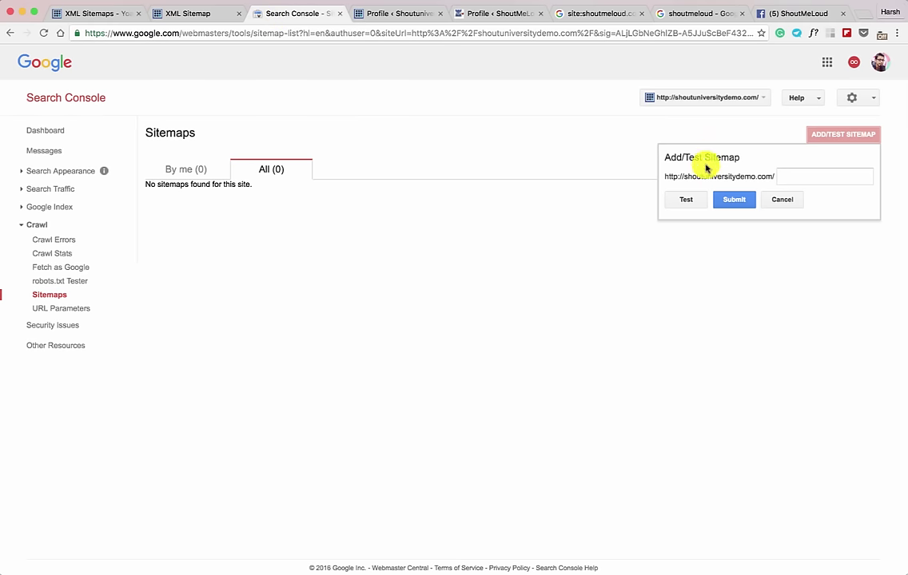
{"action": "left_click", "coordinate": [808, 177]}
{"action": "key", "text": "super+v"}
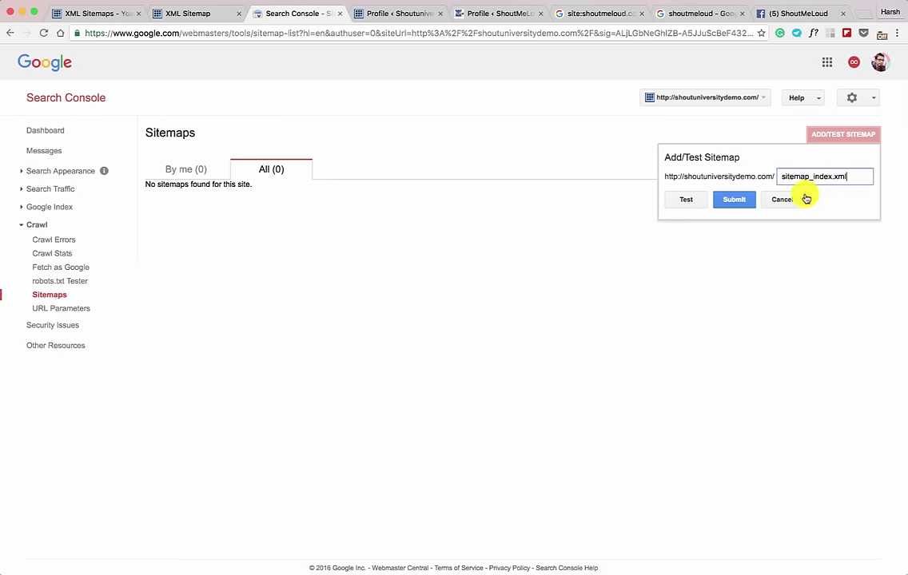
{"action": "left_click", "coordinate": [692, 201]}
{"action": "left_click", "coordinate": [739, 201]}
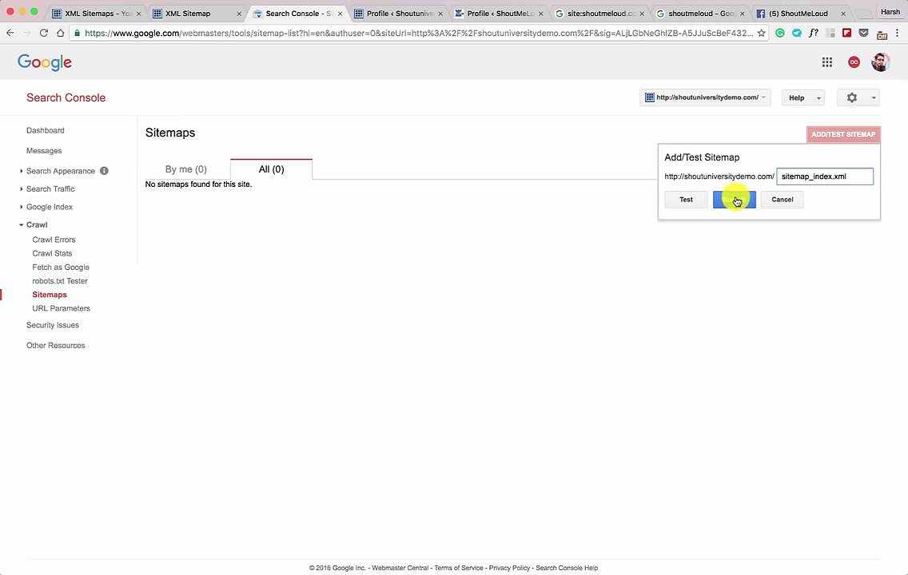
{"action": "left_click", "coordinate": [738, 200]}
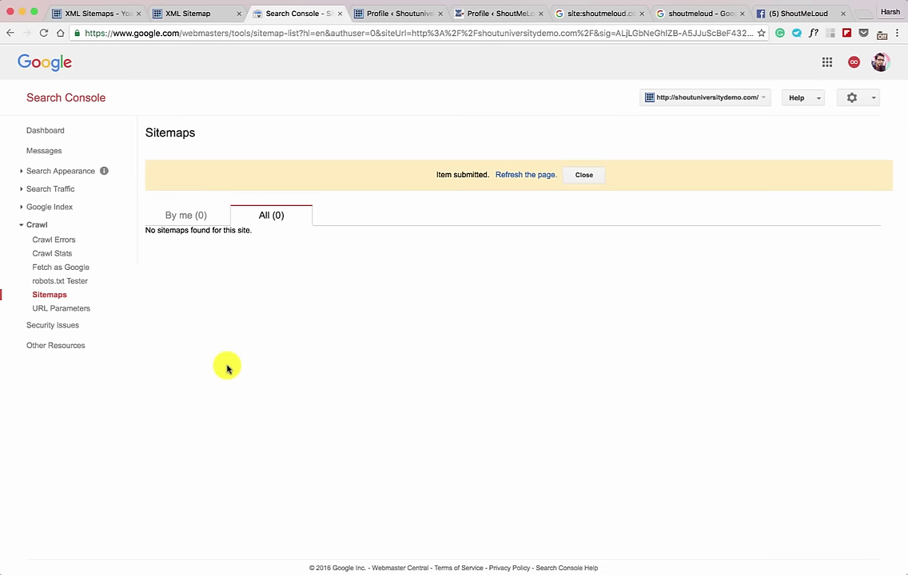
Refresh the Search Console sitemaps list and view the details of the submitted sitemap_index.xml.
{"action": "left_click", "coordinate": [534, 175]}
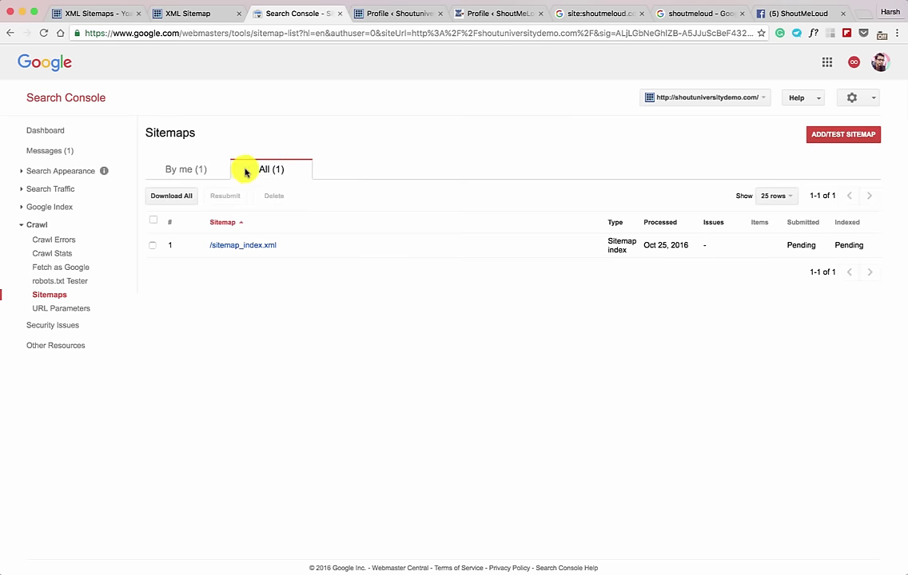
{"action": "left_click", "coordinate": [236, 246]}
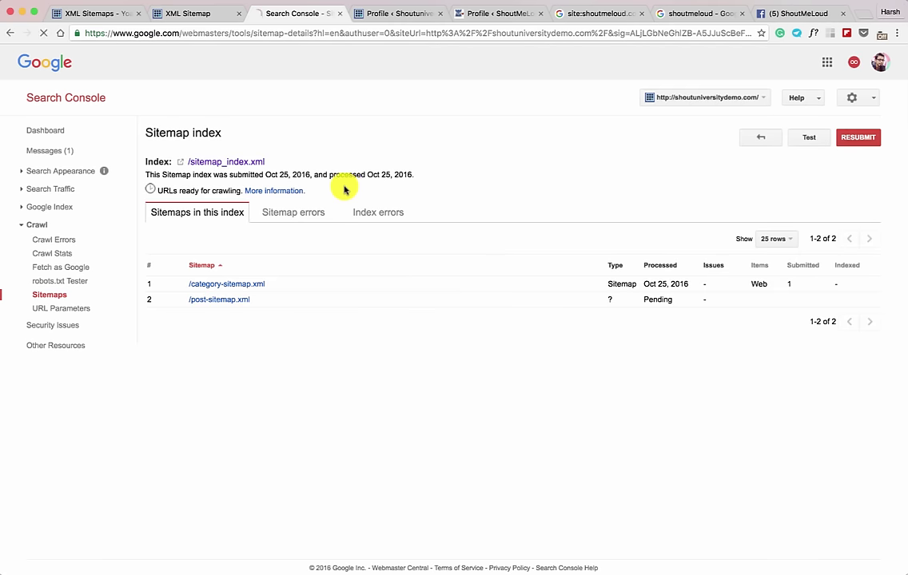
Return to the Yoast SEO settings in WordPress and open the Advanced section.
{"action": "left_click", "coordinate": [195, 12]}
{"action": "left_click", "coordinate": [106, 14]}
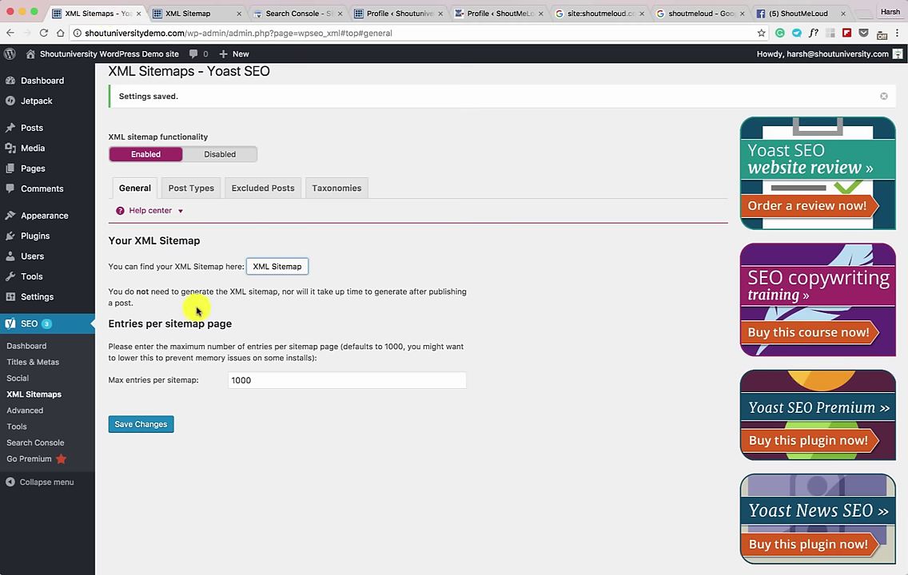
{"action": "left_click", "coordinate": [35, 413]}
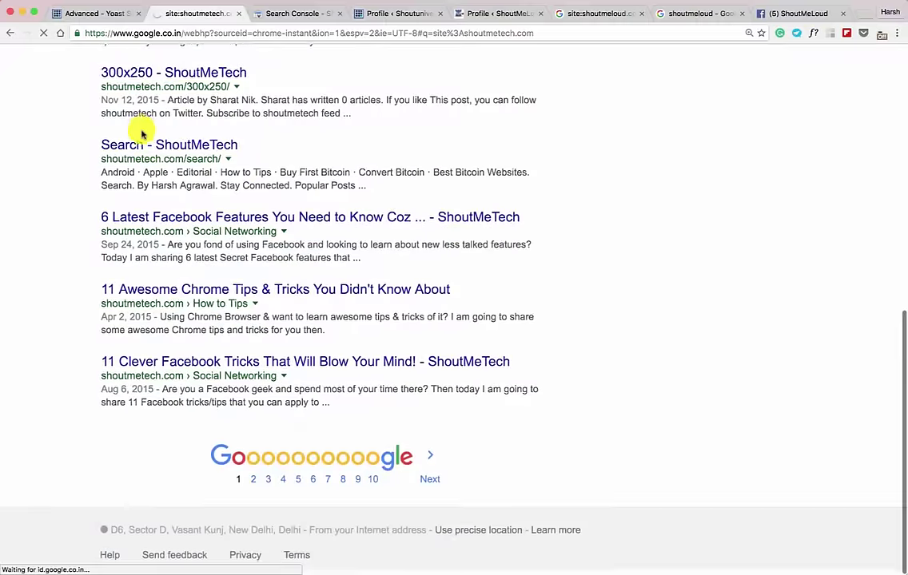
Compare the breadcrumb paths in Google's shoutmetech.com results with the URLs shown in the shoutmeloud.com results.
{"action": "left_click_drag", "start_coordinate": [164, 309], "coordinate": [185, 309]}
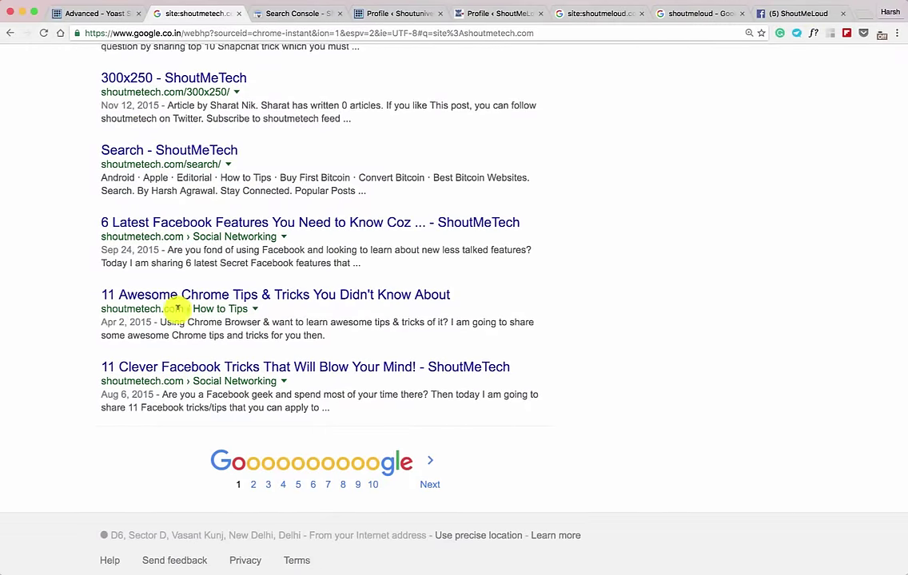
{"action": "left_click_drag", "start_coordinate": [107, 308], "coordinate": [373, 304]}
{"action": "left_click", "coordinate": [194, 309]}
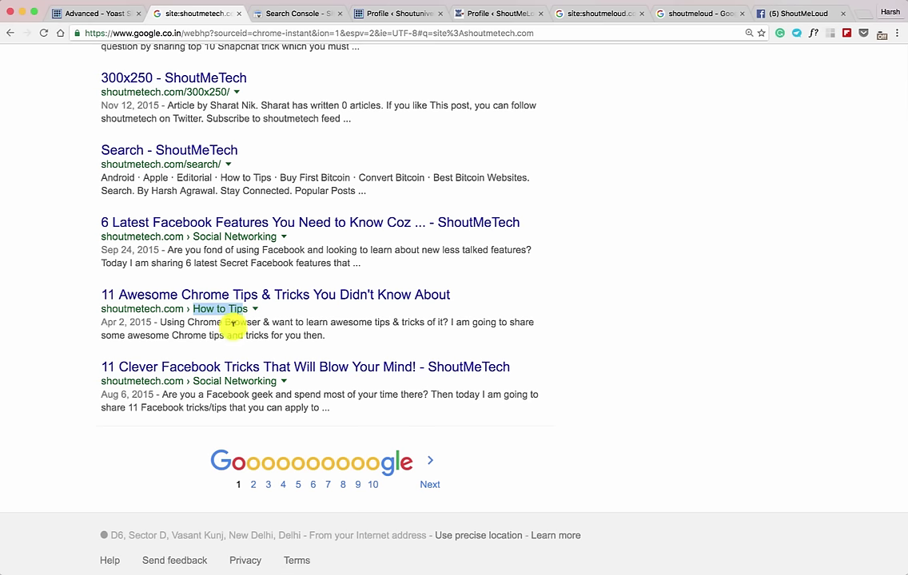
{"action": "left_click", "coordinate": [623, 16]}
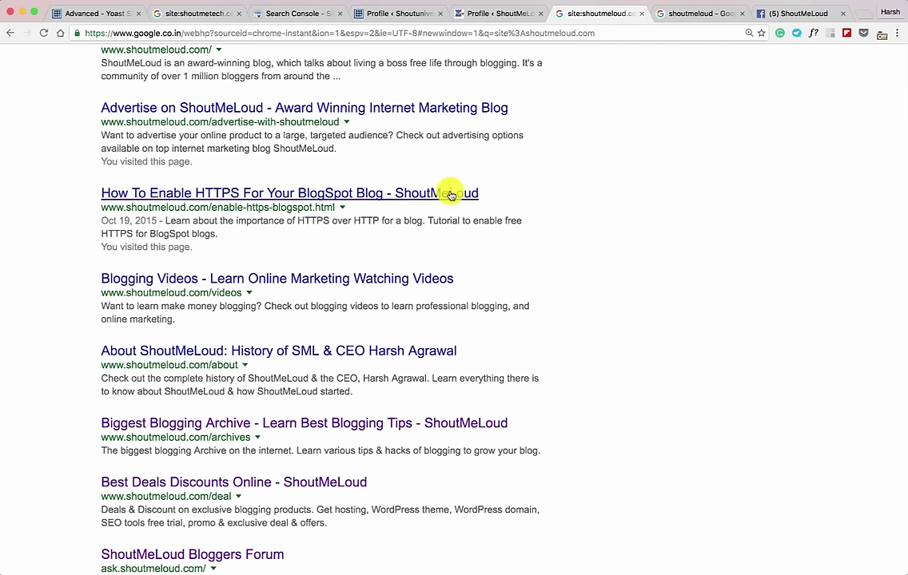
{"action": "left_click_drag", "start_coordinate": [93, 127], "coordinate": [340, 121]}
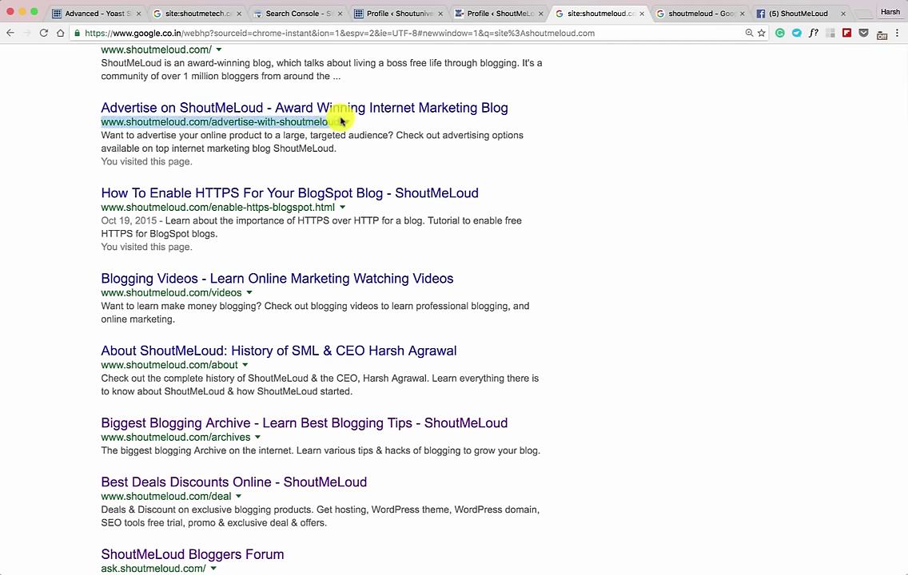
Enable breadcrumbs in Yoast's Advanced settings, set Category as the taxonomy shown for posts, and save.
{"action": "left_click", "coordinate": [110, 20]}
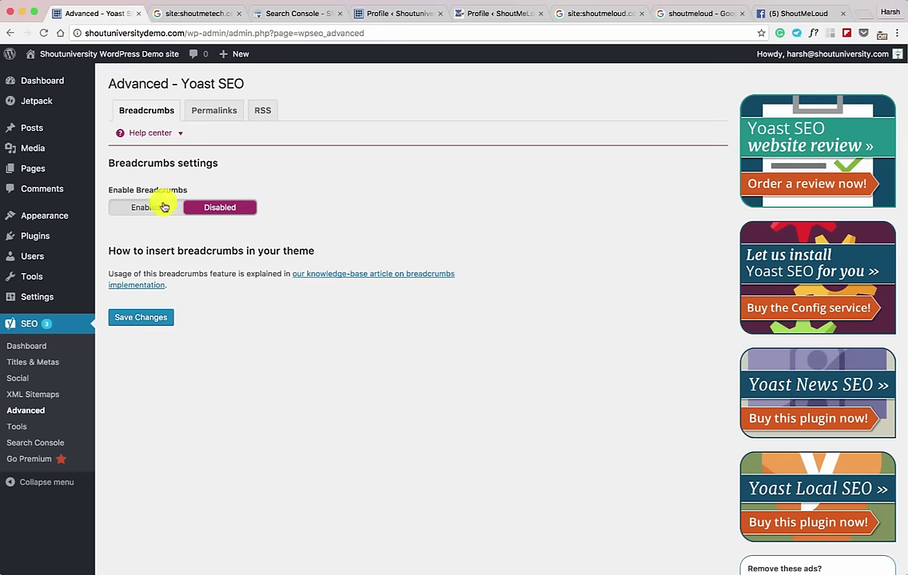
{"action": "left_click", "coordinate": [160, 206]}
{"action": "scroll", "coordinate": [250, 247], "scroll_direction": "down", "scroll_amount": 2}
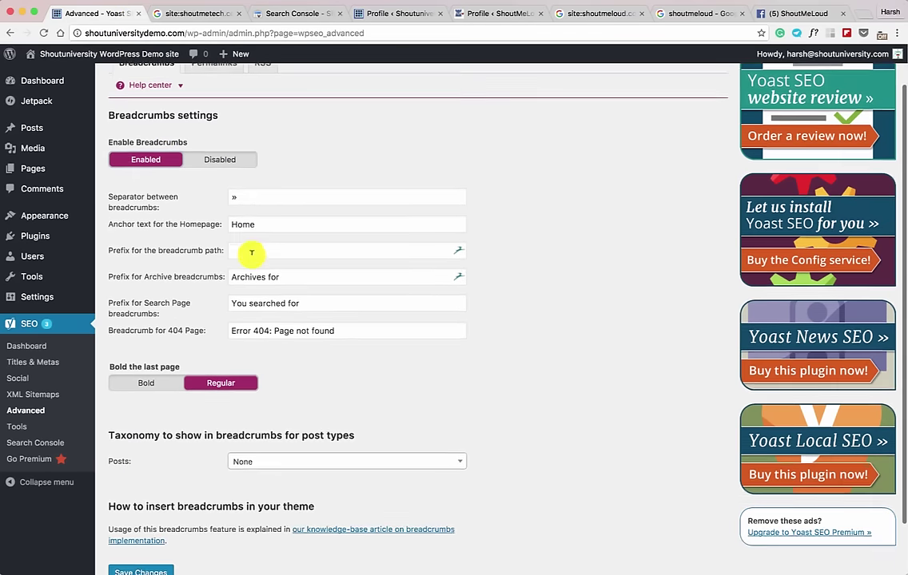
{"action": "scroll", "coordinate": [167, 409], "scroll_direction": "down", "scroll_amount": 2}
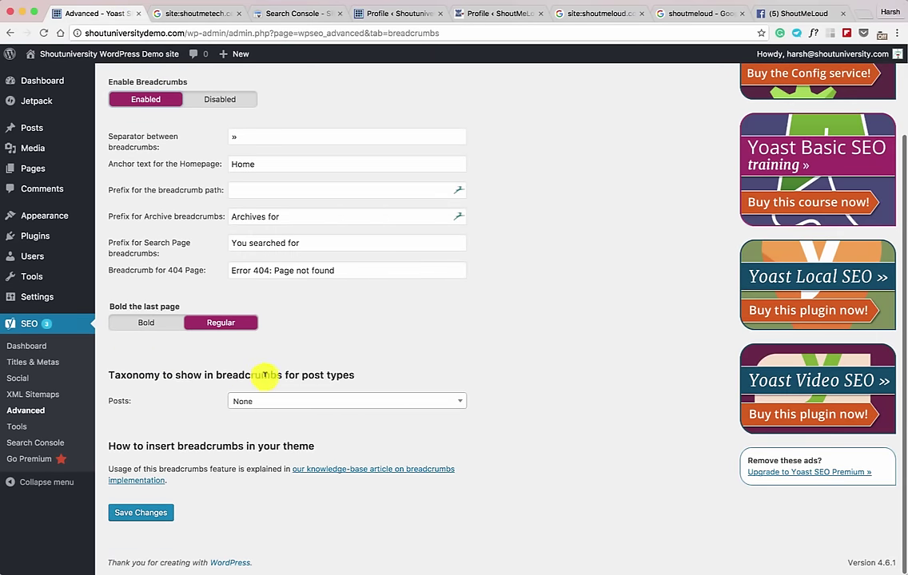
{"action": "left_click", "coordinate": [347, 399]}
{"action": "left_click", "coordinate": [325, 458]}
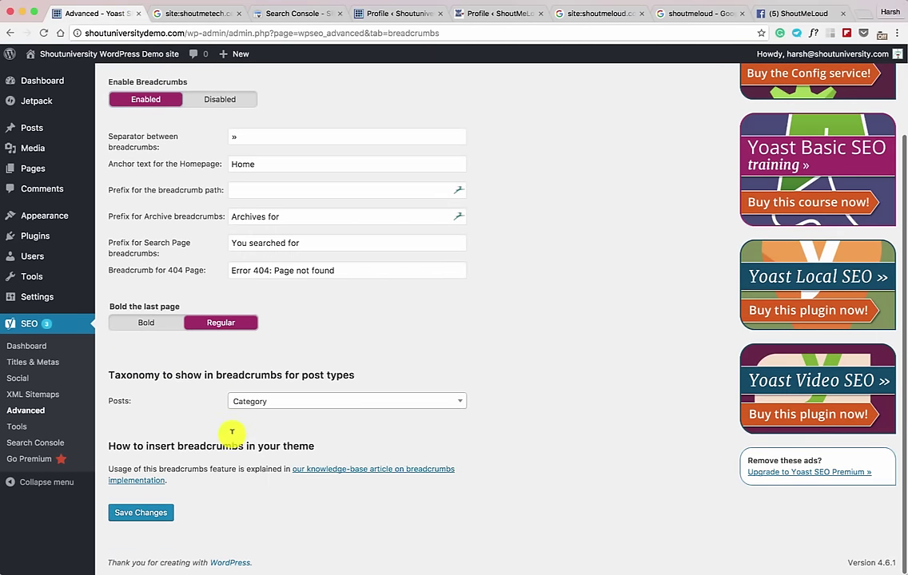
{"action": "left_click", "coordinate": [137, 510]}
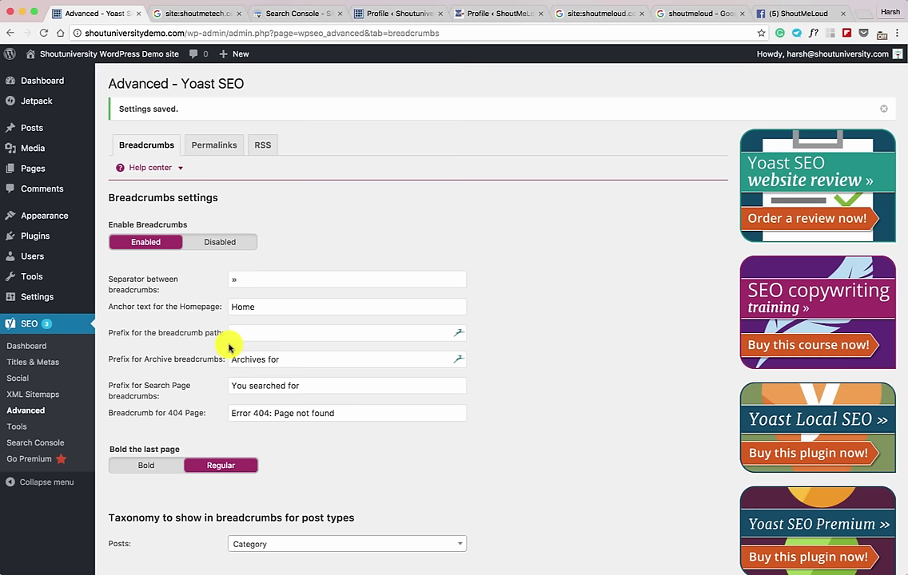
In the permalink settings, redirect attachment URLs to the parent post, remove the ?replytocom variables, and save.
{"action": "left_click", "coordinate": [200, 145]}
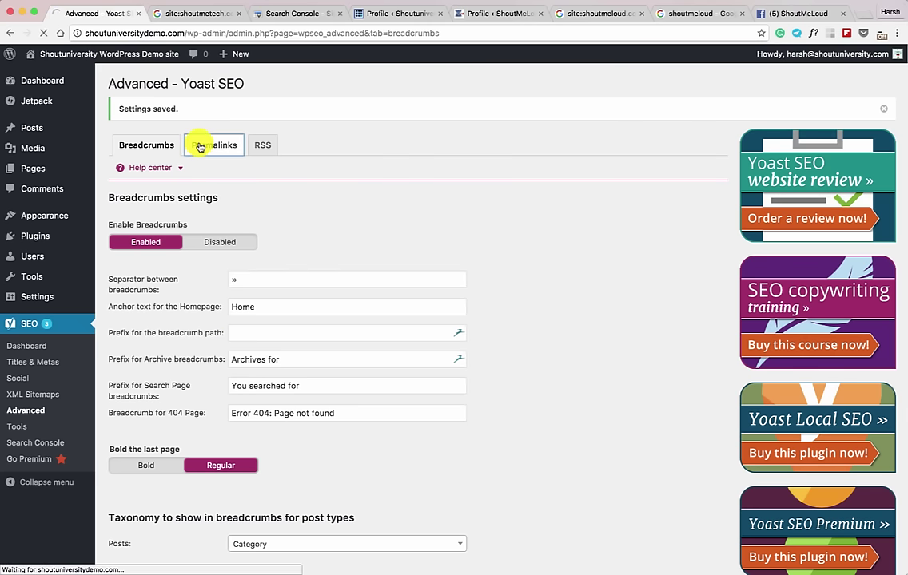
{"action": "scroll", "coordinate": [207, 156], "scroll_direction": "down", "scroll_amount": 2}
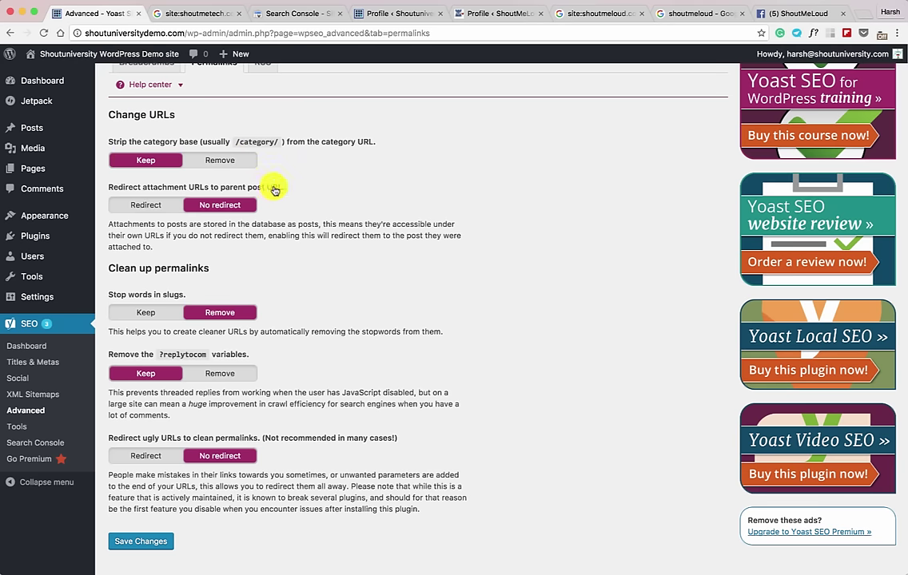
{"action": "left_click", "coordinate": [160, 205]}
{"action": "scroll", "coordinate": [192, 260], "scroll_direction": "down", "scroll_amount": 1}
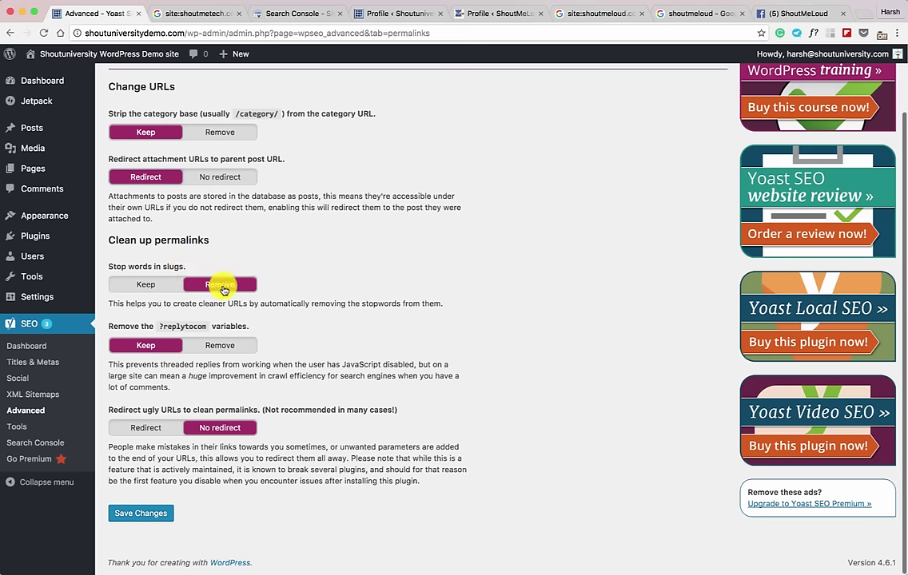
{"action": "left_click", "coordinate": [214, 346]}
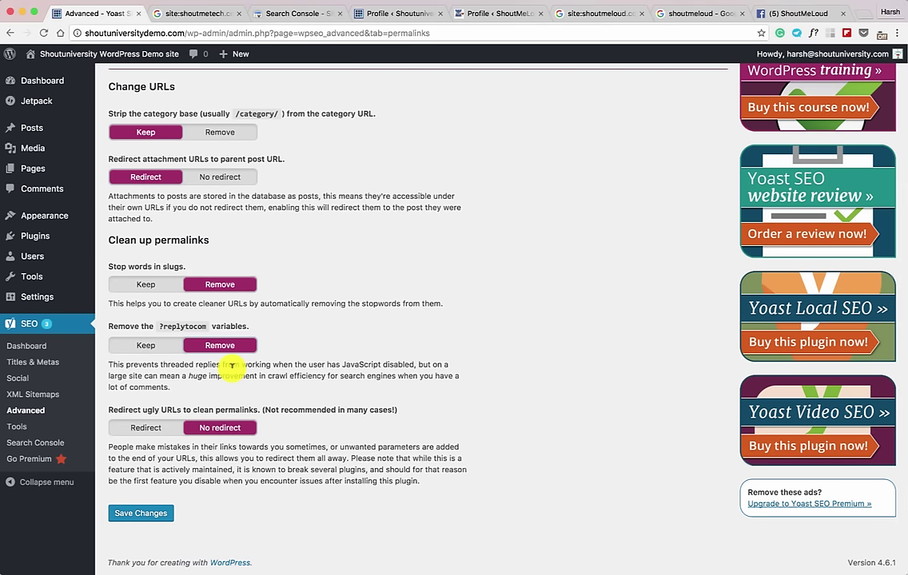
{"action": "left_click", "coordinate": [141, 515]}
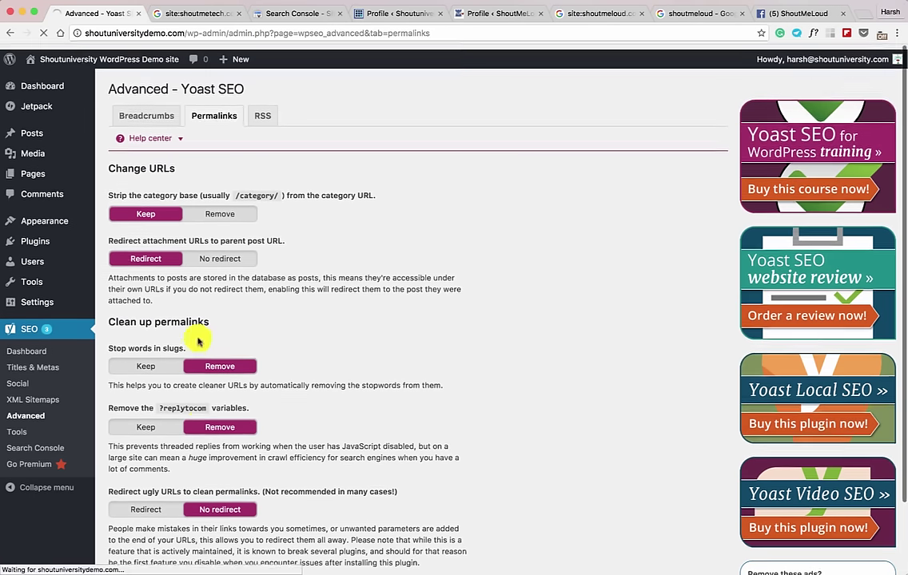
Review the RSS feed settings for content placed before and after each post.
{"action": "left_click", "coordinate": [267, 147]}
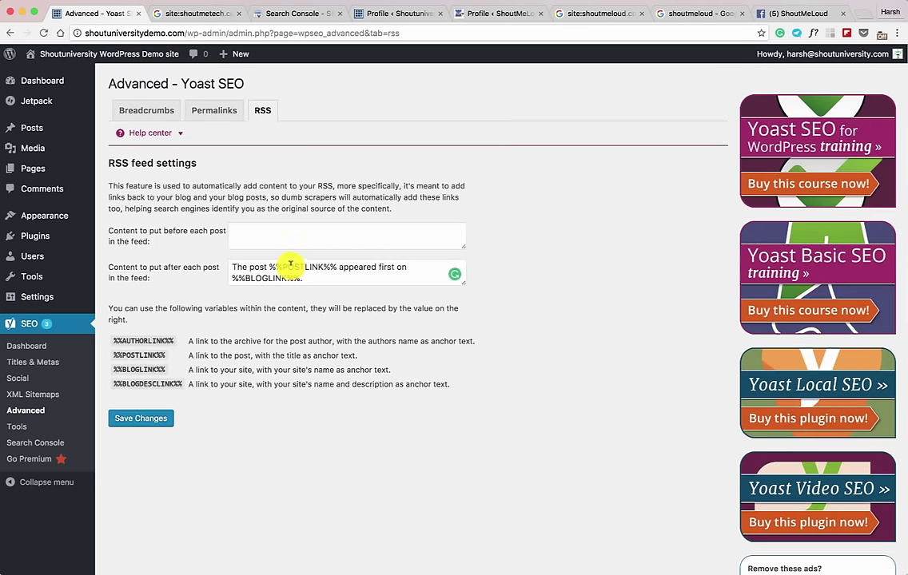
{"action": "left_click", "coordinate": [275, 237]}
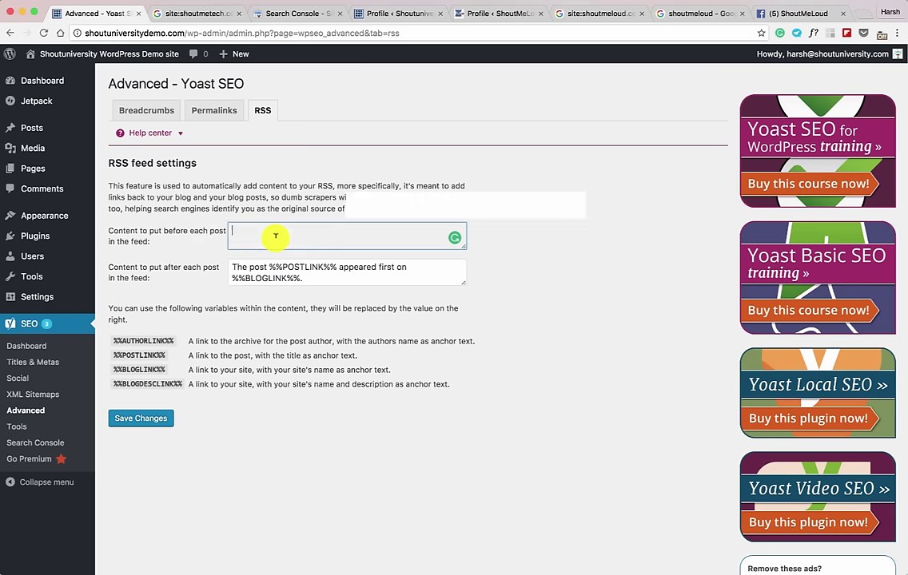
{"action": "left_click_drag", "start_coordinate": [318, 278], "coordinate": [233, 266]}
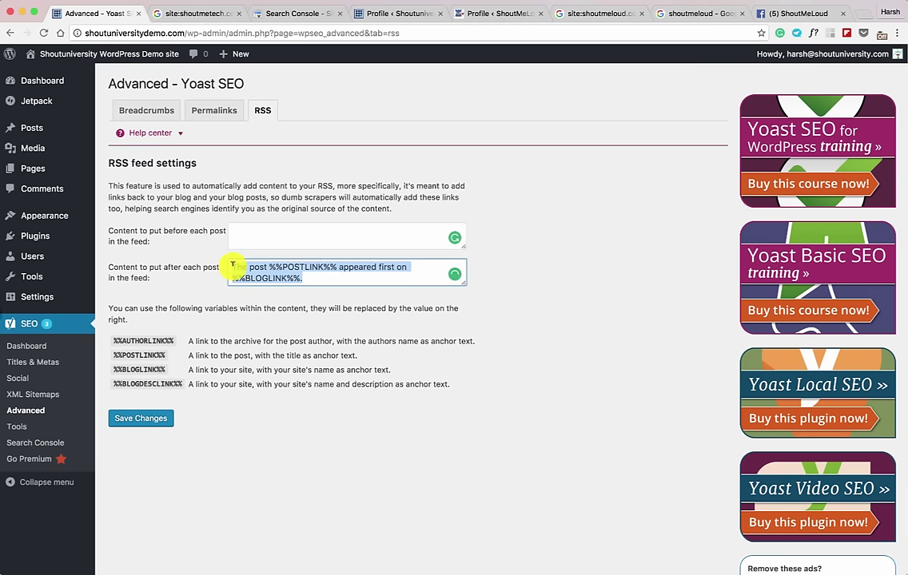
{"action": "left_click", "coordinate": [221, 266]}
{"action": "left_click_drag", "start_coordinate": [277, 264], "coordinate": [228, 283]}
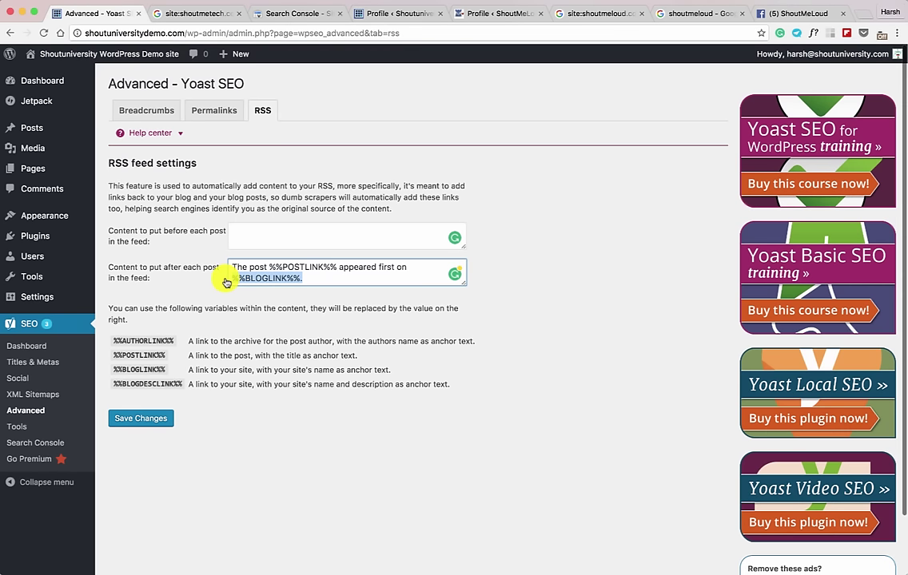
Open Yoast's File editor in a new browser tab, review the .htaccess content, then create and save a robots.txt file.
{"action": "left_click", "coordinate": [18, 434]}
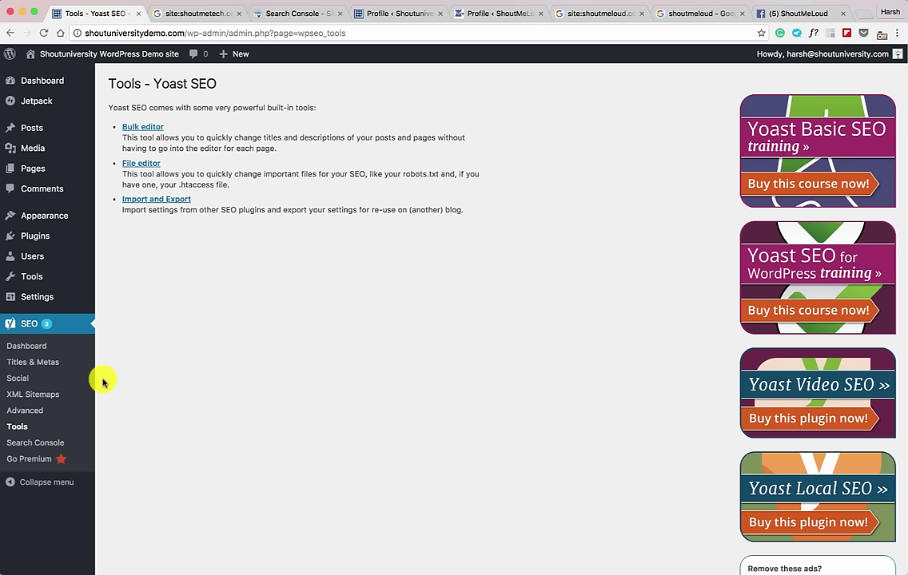
{"action": "left_click", "coordinate": [145, 165], "text": "super"}
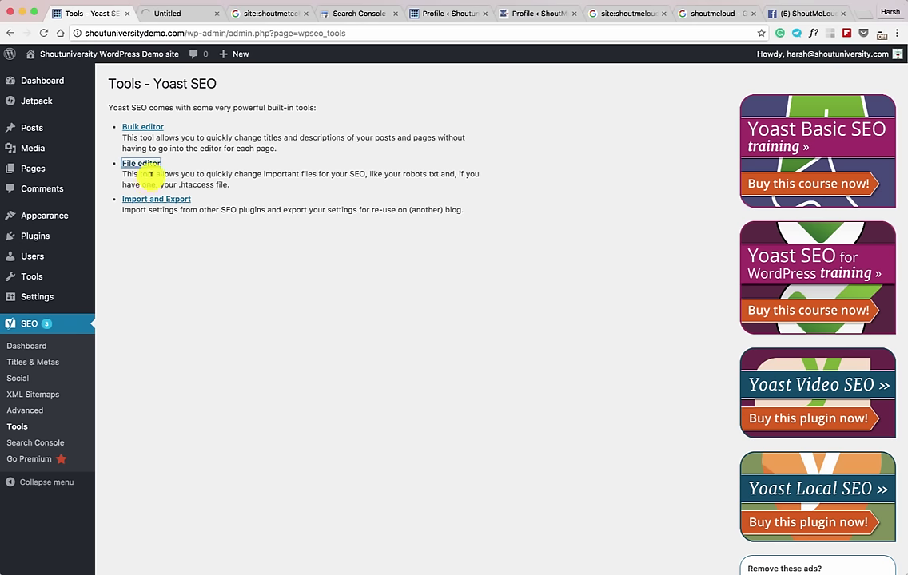
{"action": "left_click", "coordinate": [181, 16]}
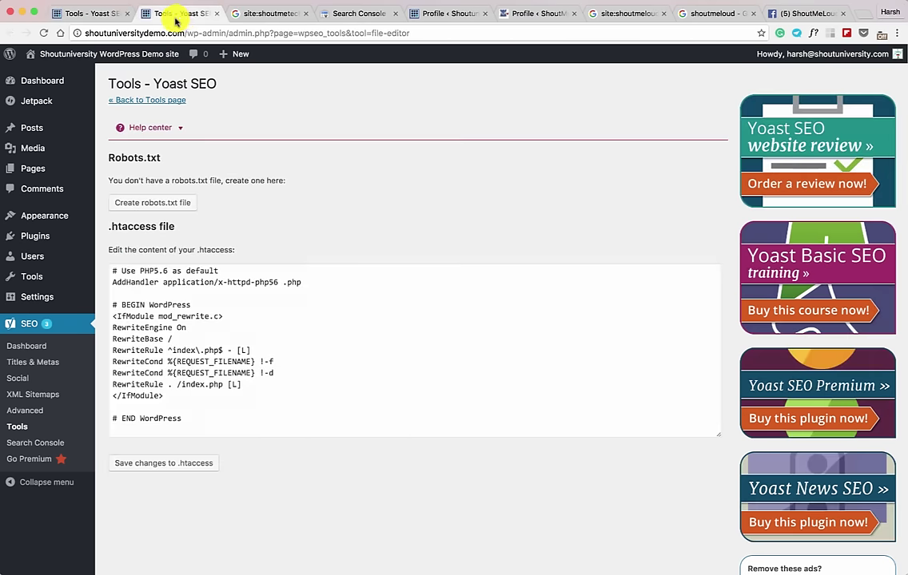
{"action": "scroll", "coordinate": [167, 144], "scroll_direction": "down", "scroll_amount": 2}
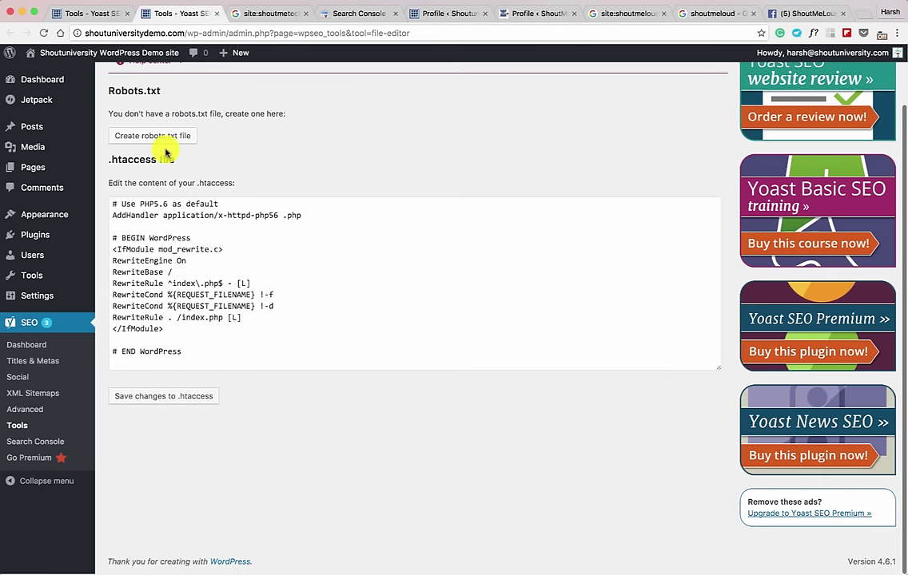
{"action": "left_click_drag", "start_coordinate": [213, 356], "coordinate": [105, 202]}
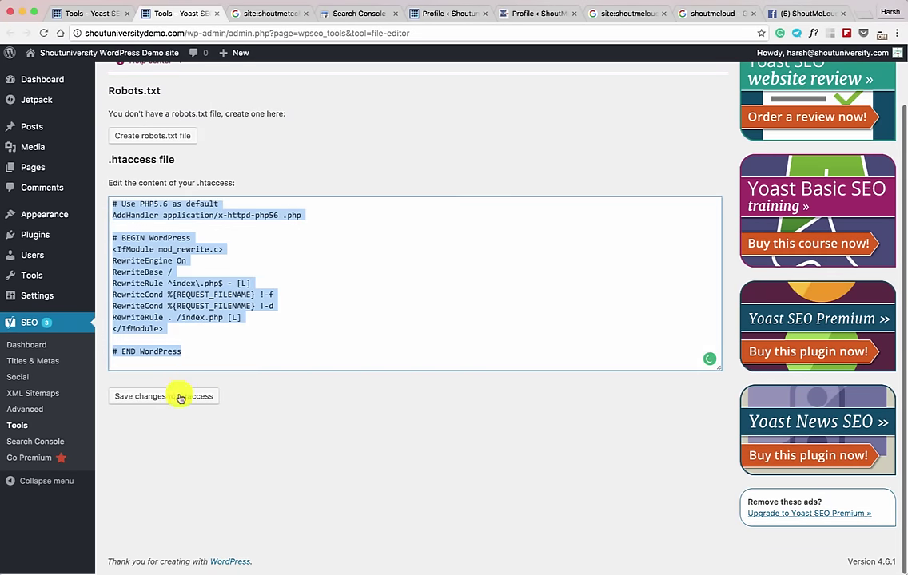
{"action": "left_click", "coordinate": [152, 136]}
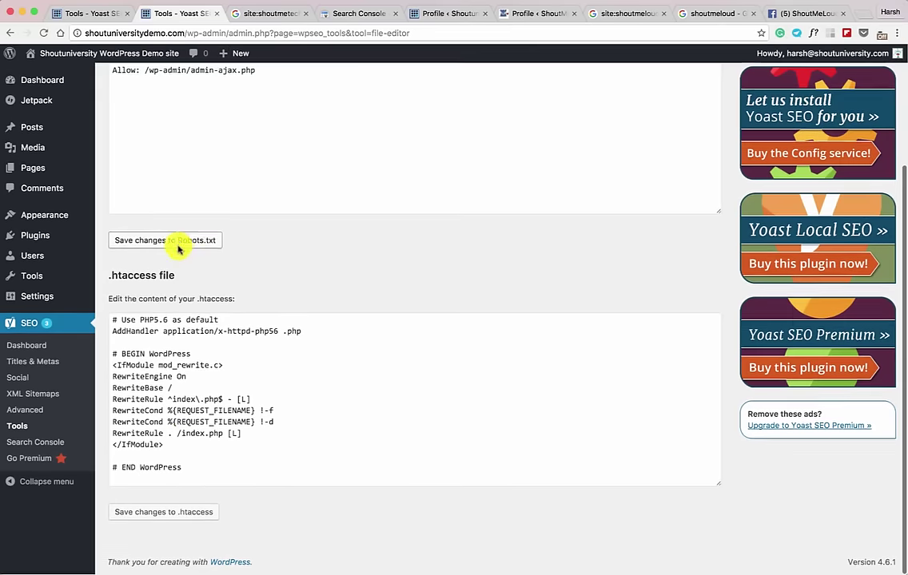
{"action": "left_click", "coordinate": [195, 243]}
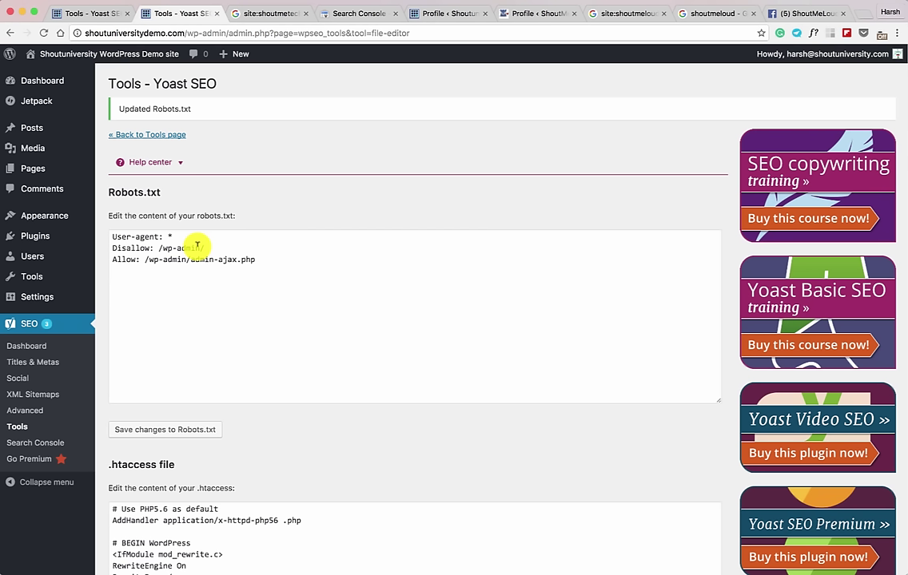
Open Yoast's Bulk editor in a separate browser tab, examine its title and description editing lists, and close that tab.
{"action": "left_click", "coordinate": [166, 134]}
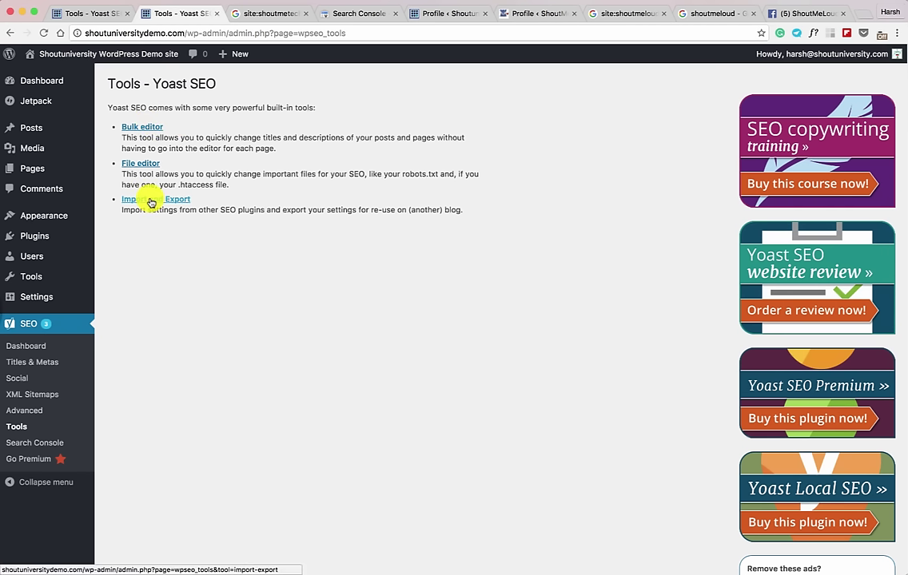
{"action": "left_click", "coordinate": [149, 132], "text": "super"}
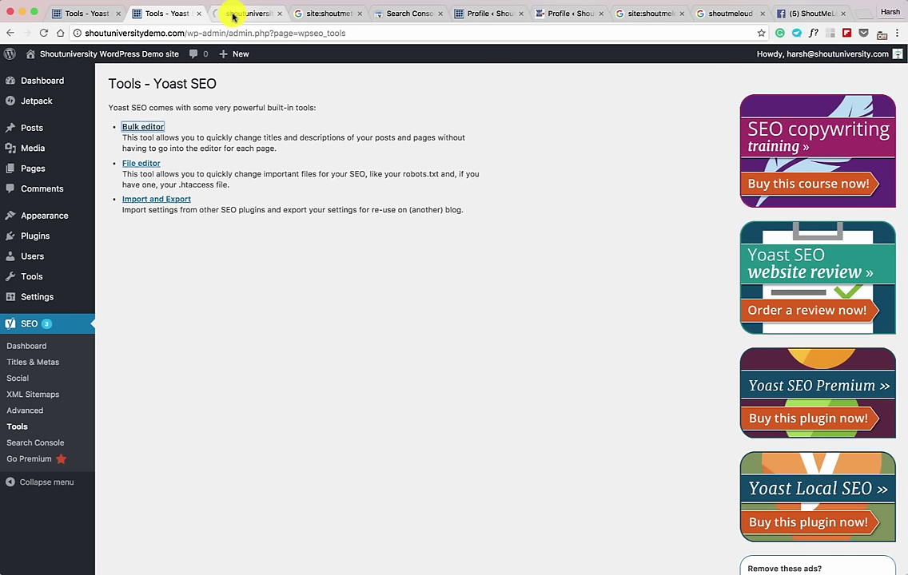
{"action": "left_click", "coordinate": [232, 15]}
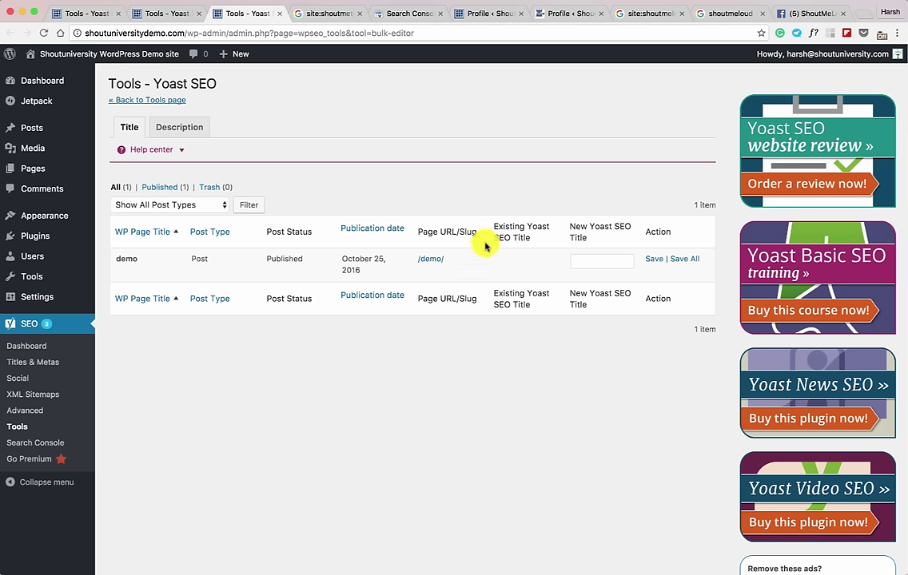
{"action": "left_click", "coordinate": [169, 130]}
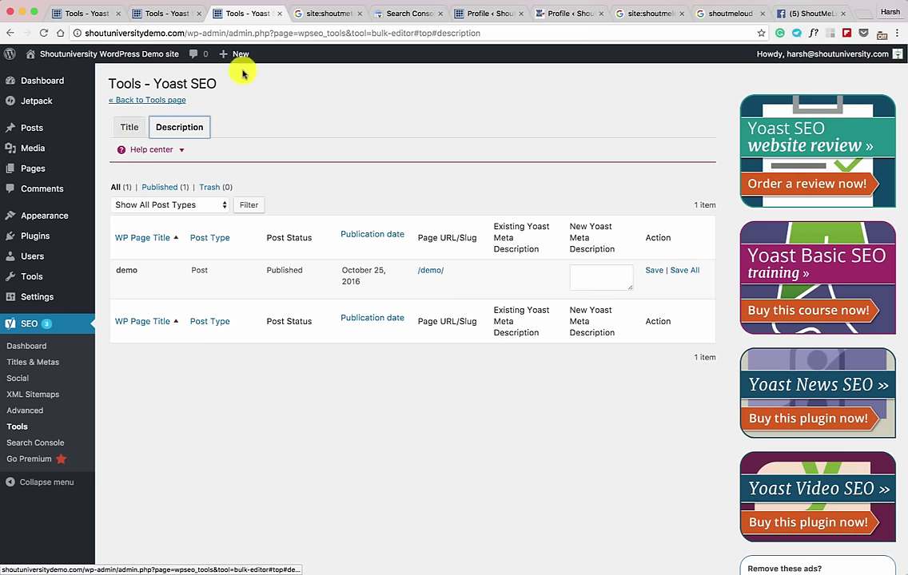
{"action": "left_click", "coordinate": [278, 14]}
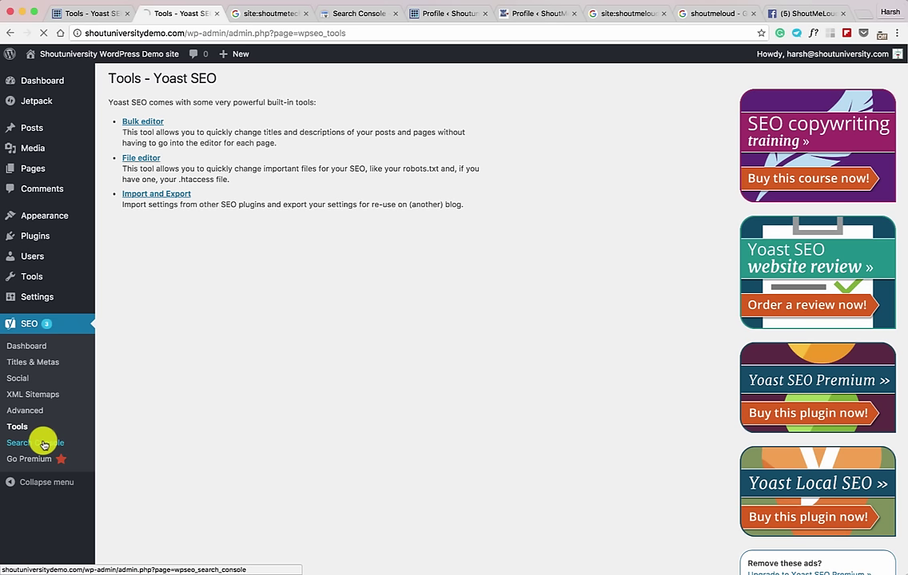
Request a Google authorization code from Yoast's Search Console settings and allow Yoast SEO to manage Search Console data.
{"action": "left_click", "coordinate": [44, 445]}
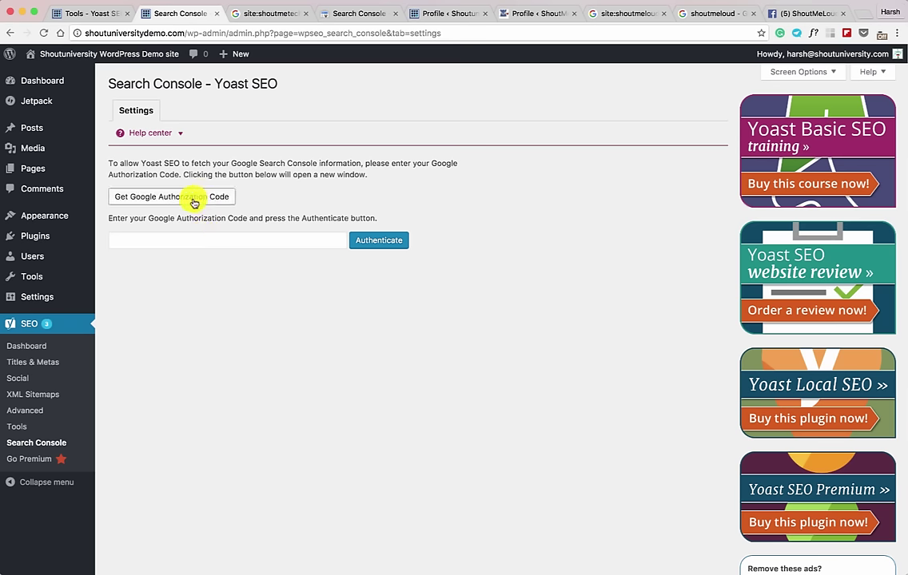
{"action": "left_click", "coordinate": [192, 200]}
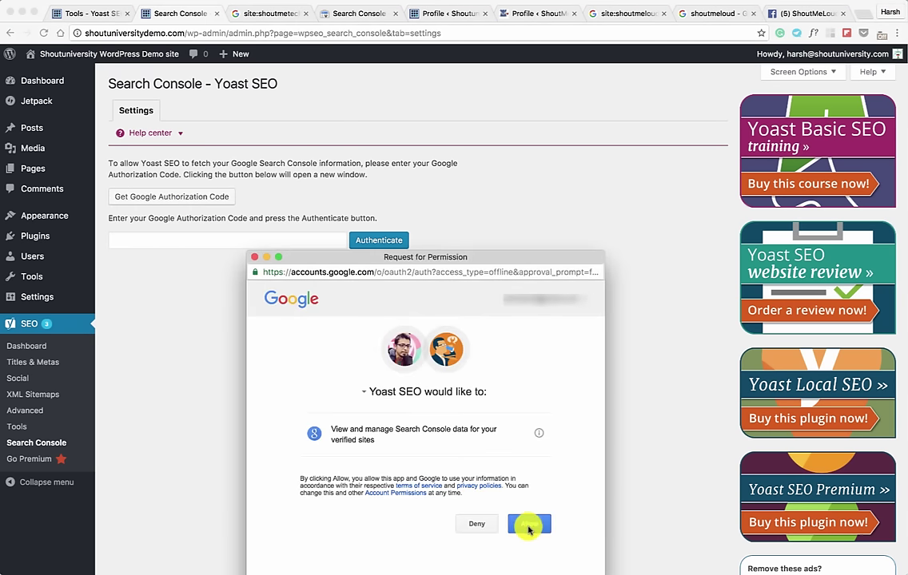
{"action": "left_click", "coordinate": [527, 524]}
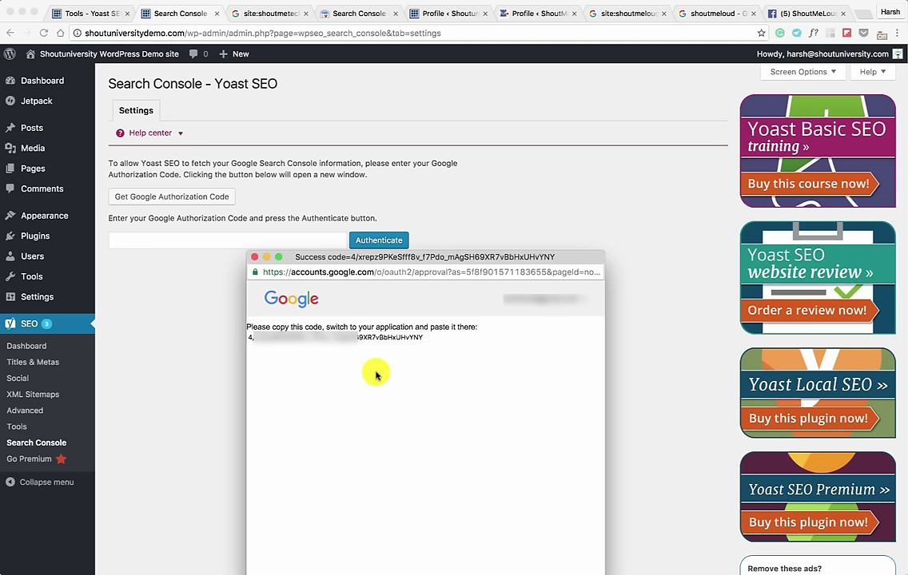
Copy the Google authorization code, close its window, and authenticate Yoast's Search Console connection with the code.
{"action": "left_click", "coordinate": [346, 338]}
{"action": "key", "text": "super+c"}
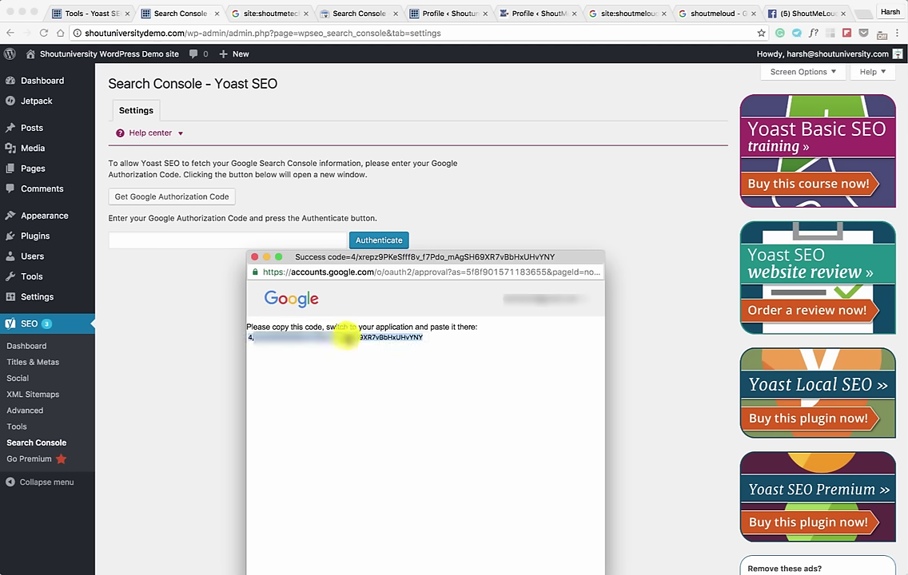
{"action": "left_click", "coordinate": [254, 256]}
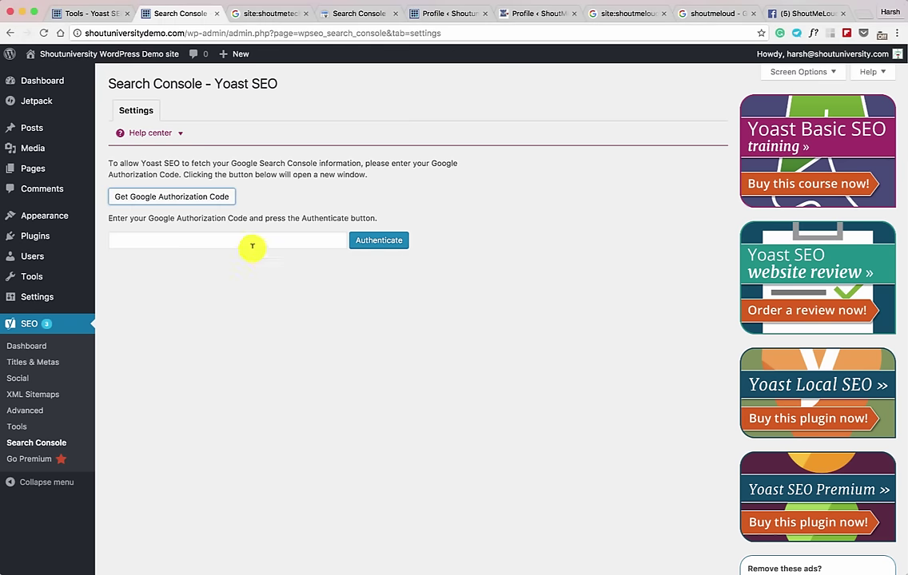
{"action": "left_click", "coordinate": [249, 239]}
{"action": "key", "text": "super+v"}
{"action": "left_click", "coordinate": [376, 242]}
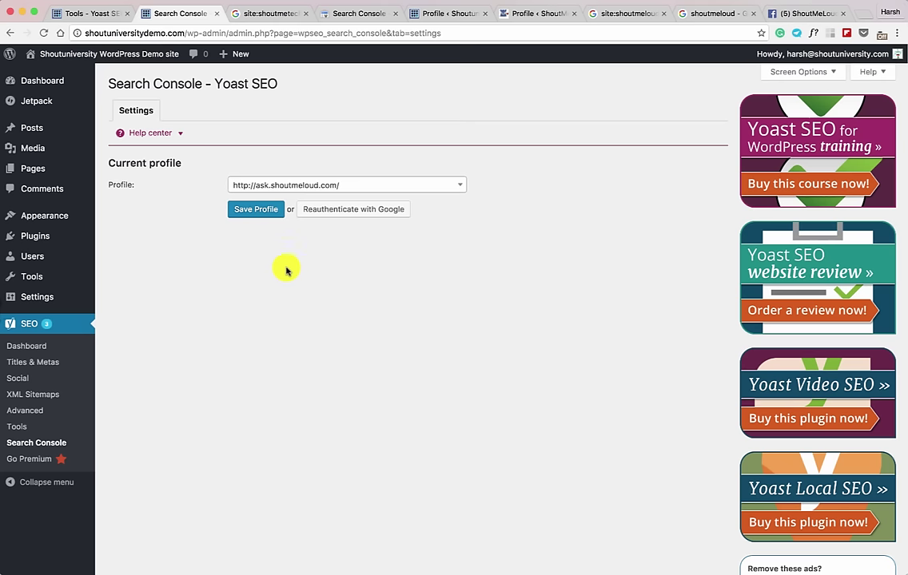
{"action": "left_click", "coordinate": [285, 182]}
{"action": "type", "text": "shoutun"}
{"action": "key", "text": "Return"}
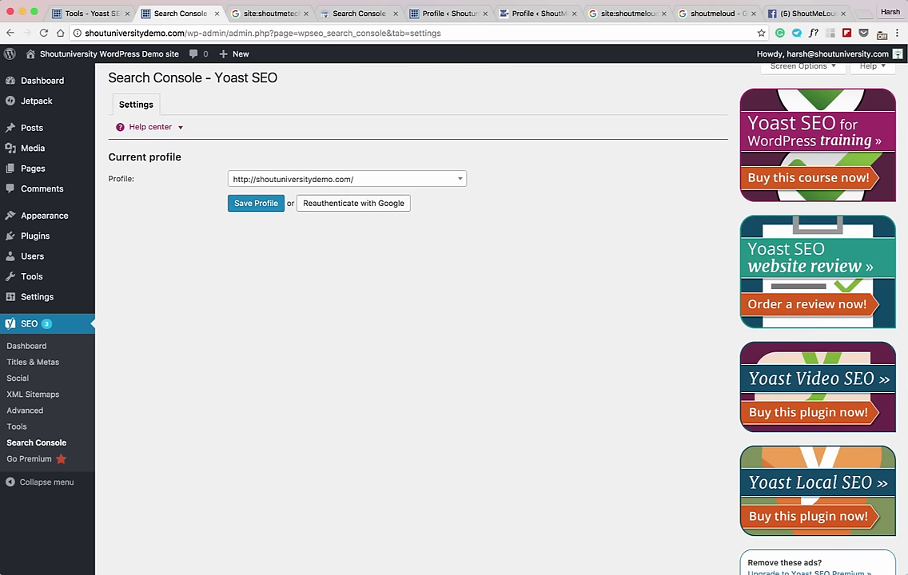
{"action": "left_click", "coordinate": [255, 205]}
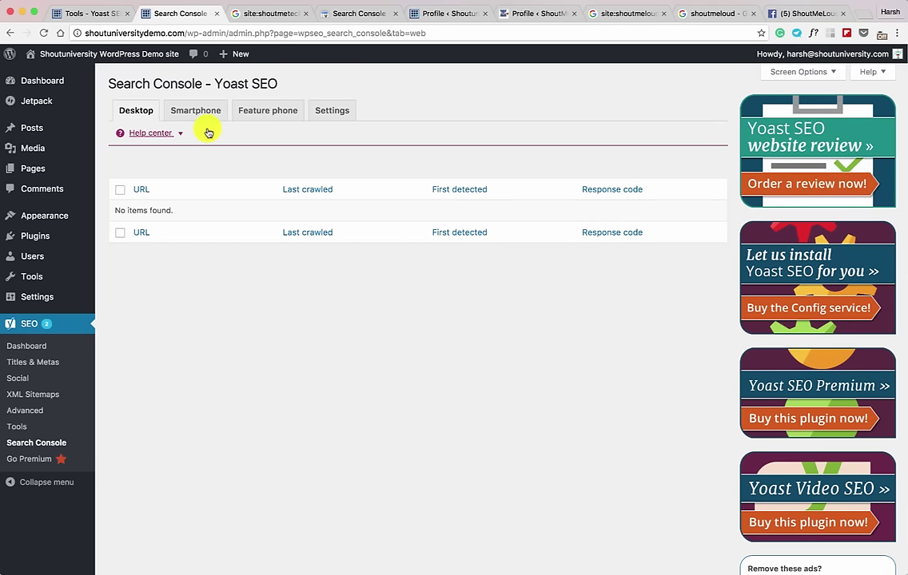
Examine the Not found crawl errors and redirect options in the ShoutMeLoud site's Search Console page, and return to the demo site.
{"action": "left_click", "coordinate": [523, 15]}
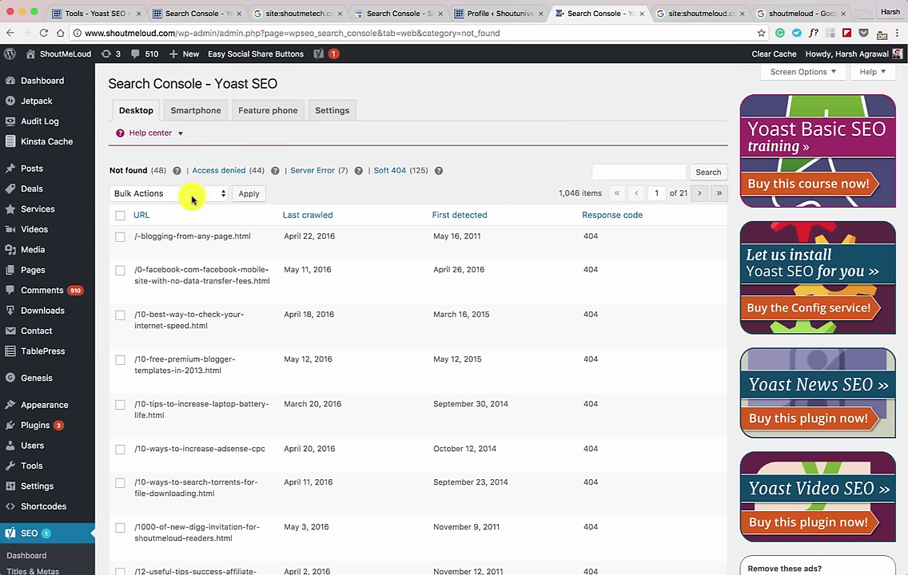
{"action": "double_click", "coordinate": [589, 238]}
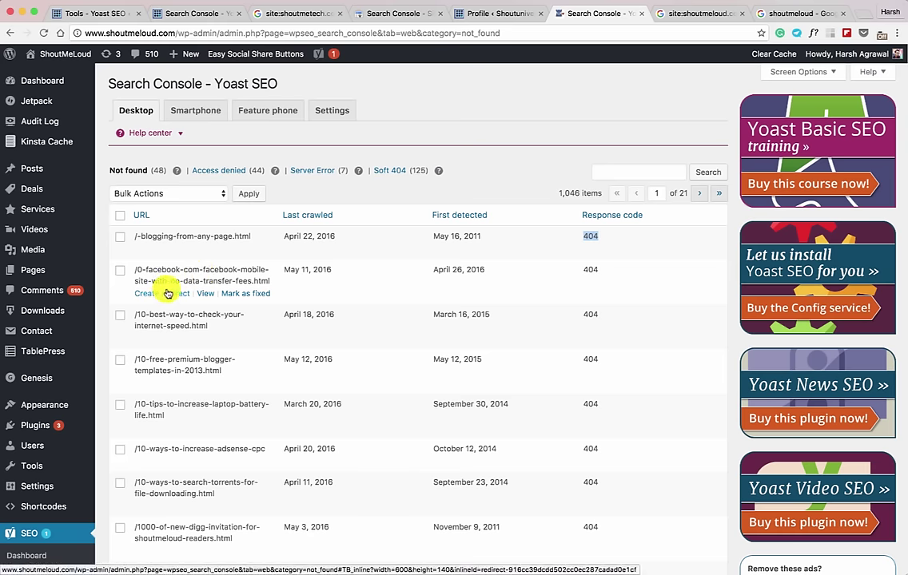
{"action": "scroll", "coordinate": [160, 304], "scroll_direction": "down", "scroll_amount": 3}
{"action": "scroll", "coordinate": [166, 364], "scroll_direction": "up", "scroll_amount": 3}
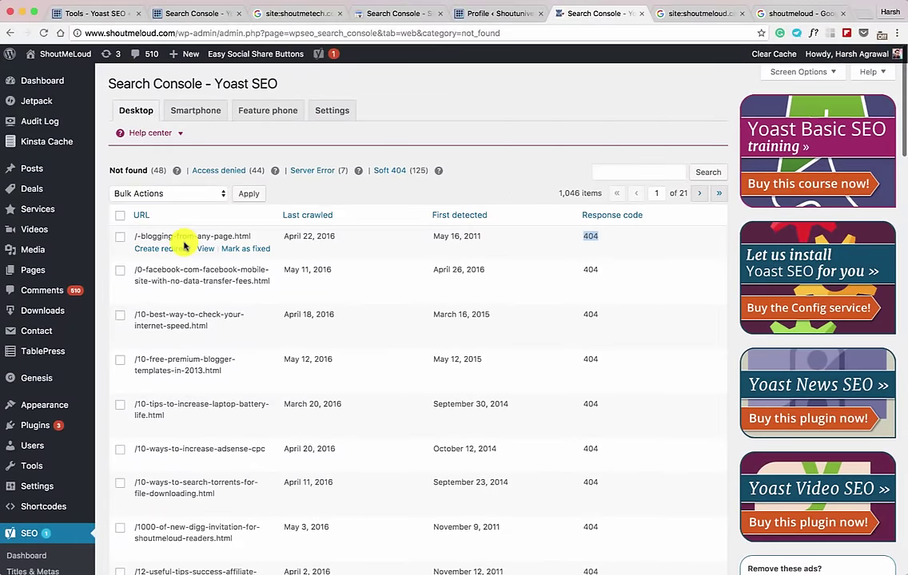
{"action": "scroll", "coordinate": [181, 253], "scroll_direction": "down", "scroll_amount": 3}
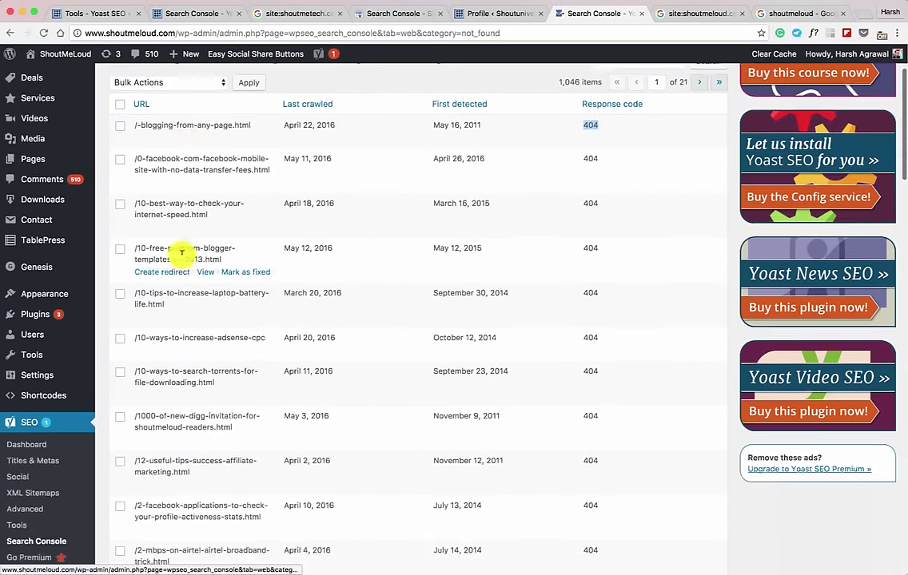
{"action": "mouse_move", "coordinate": [86, 318]}
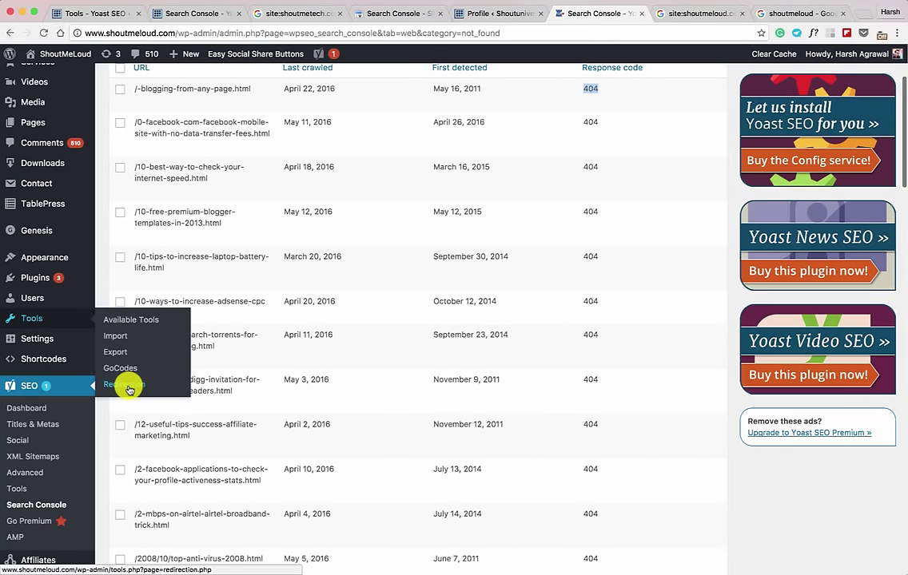
{"action": "scroll", "coordinate": [240, 328], "scroll_direction": "up", "scroll_amount": 3}
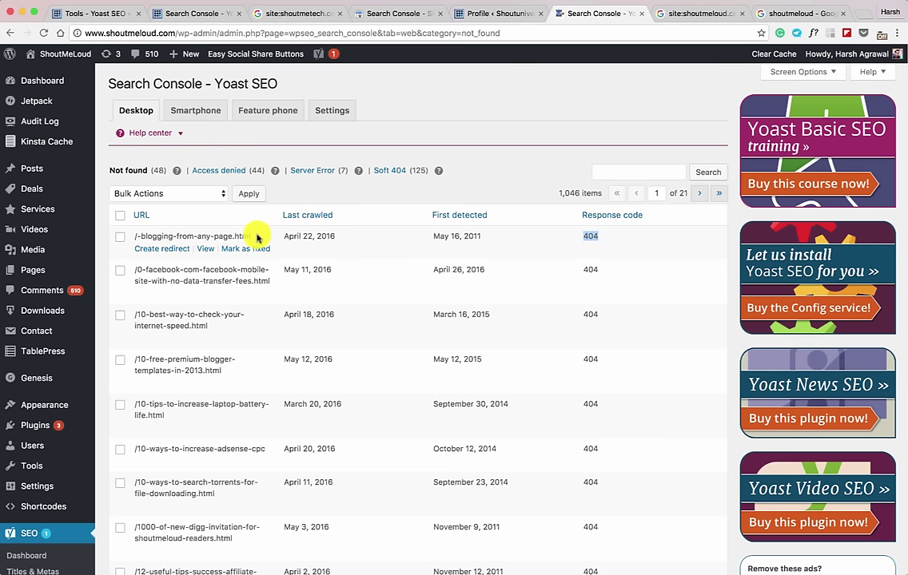
{"action": "scroll", "coordinate": [257, 237], "scroll_direction": "down", "scroll_amount": 1}
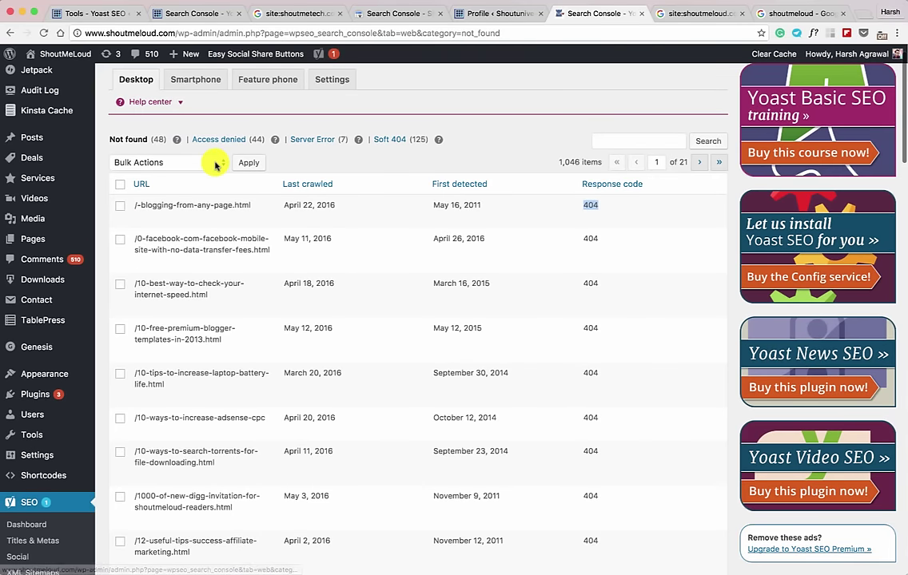
{"action": "left_click", "coordinate": [214, 18]}
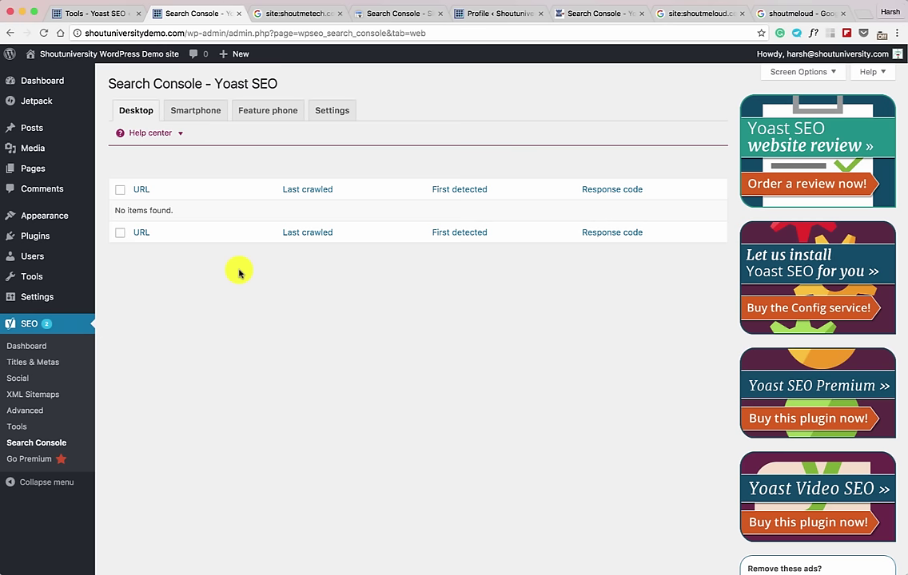
Start a new post on the demo site and review the snippet, focus keyword and analysis areas of its Yoast SEO section.
{"action": "left_click", "coordinate": [229, 70]}
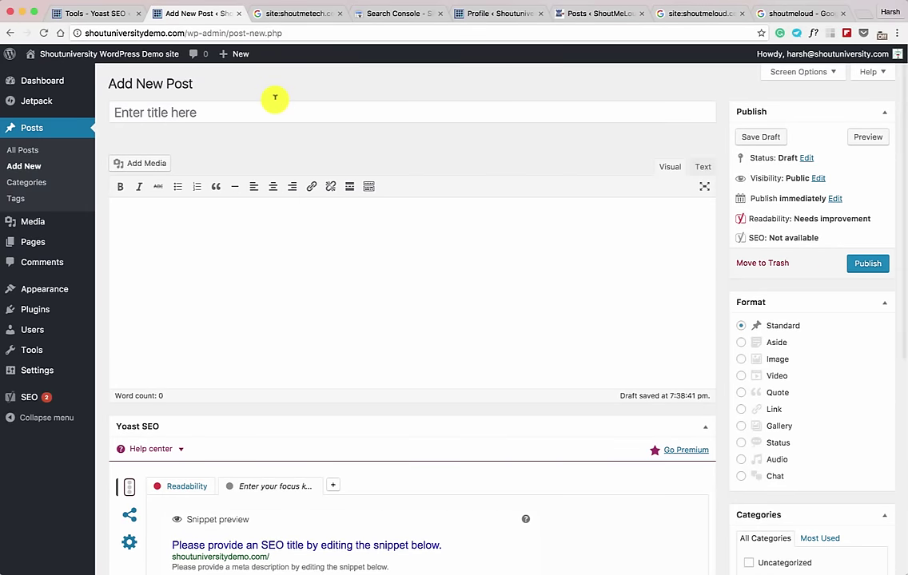
{"action": "scroll", "coordinate": [269, 163], "scroll_direction": "down", "scroll_amount": 5}
{"action": "scroll", "coordinate": [270, 163], "scroll_direction": "down", "scroll_amount": 1}
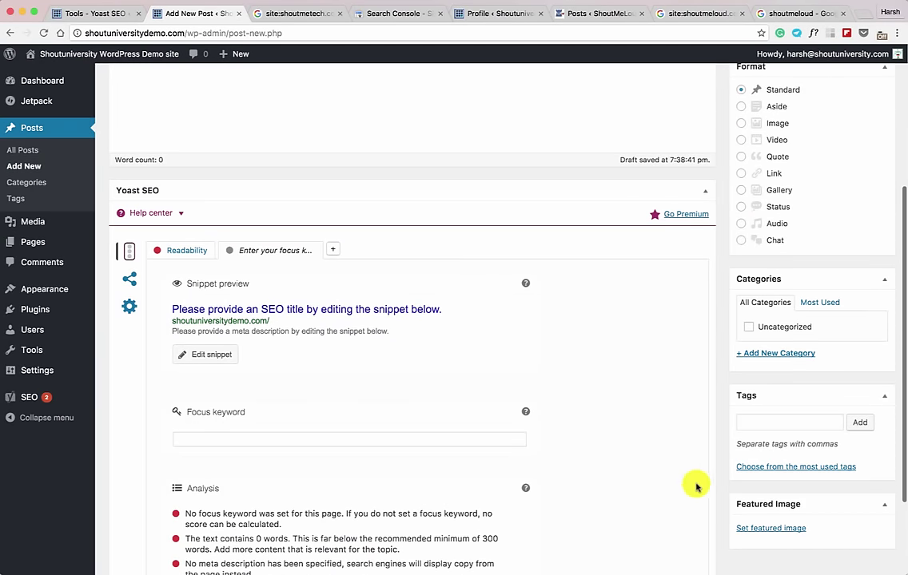
{"action": "scroll", "coordinate": [400, 430], "scroll_direction": "down", "scroll_amount": 1}
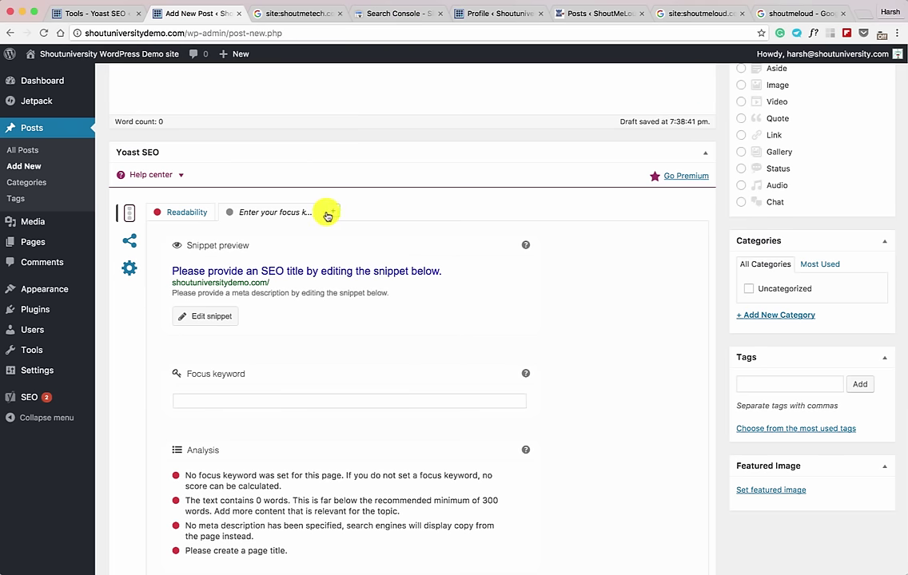
Open the Yoast snippet editor for the draft post "How To Make Your WordPress Site Multilingual Within 10 Minutes".
{"action": "left_click", "coordinate": [576, 16]}
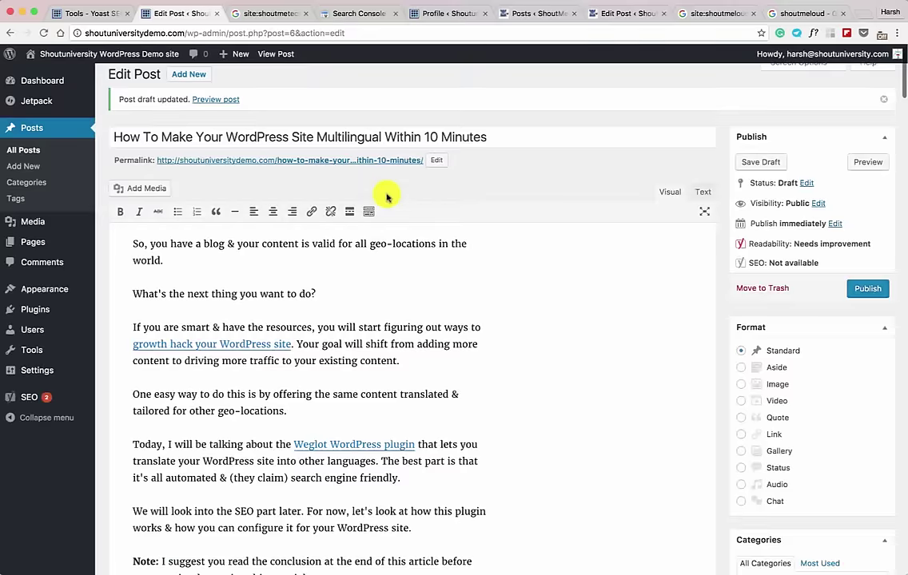
{"action": "scroll", "coordinate": [345, 204], "scroll_direction": "down", "scroll_amount": 20}
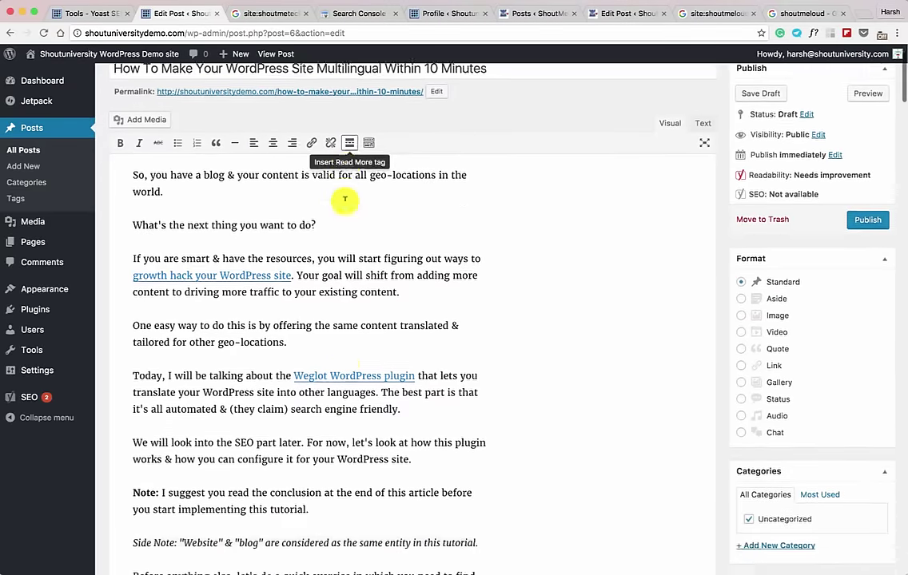
{"action": "scroll", "coordinate": [346, 197], "scroll_direction": "down", "scroll_amount": 20}
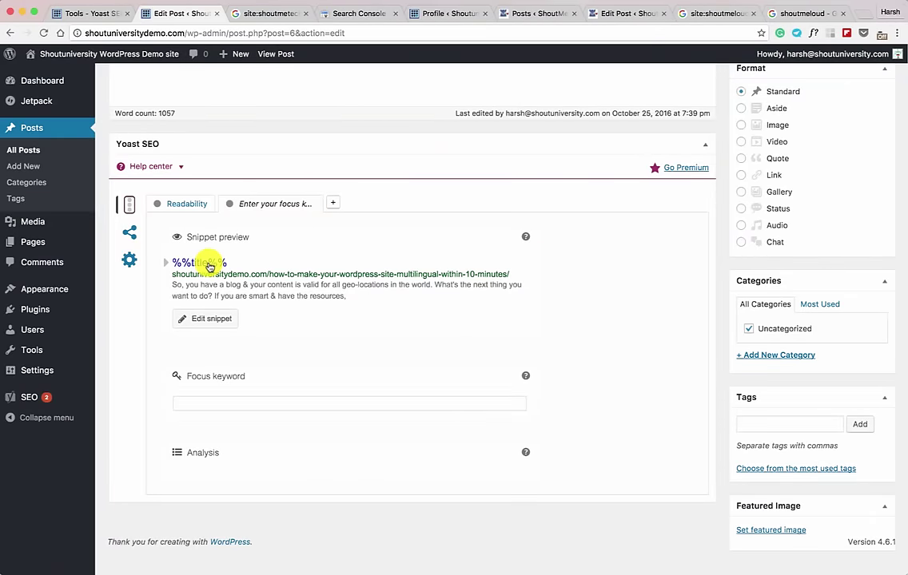
{"action": "left_click", "coordinate": [207, 263]}
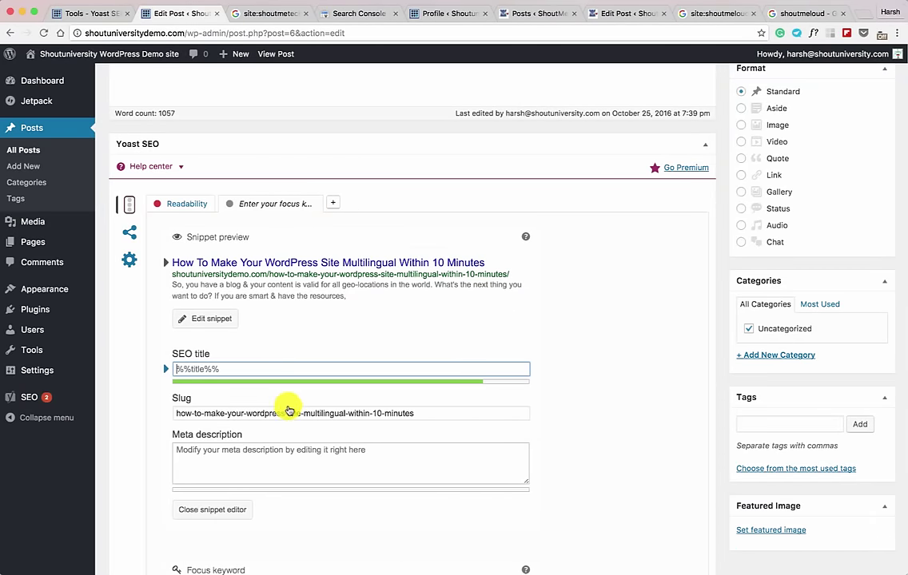
Copy the draft post's title and return to its Yoast SEO section.
{"action": "scroll", "coordinate": [254, 227], "scroll_direction": "up", "scroll_amount": 3}
{"action": "scroll", "coordinate": [263, 216], "scroll_direction": "up", "scroll_amount": 20}
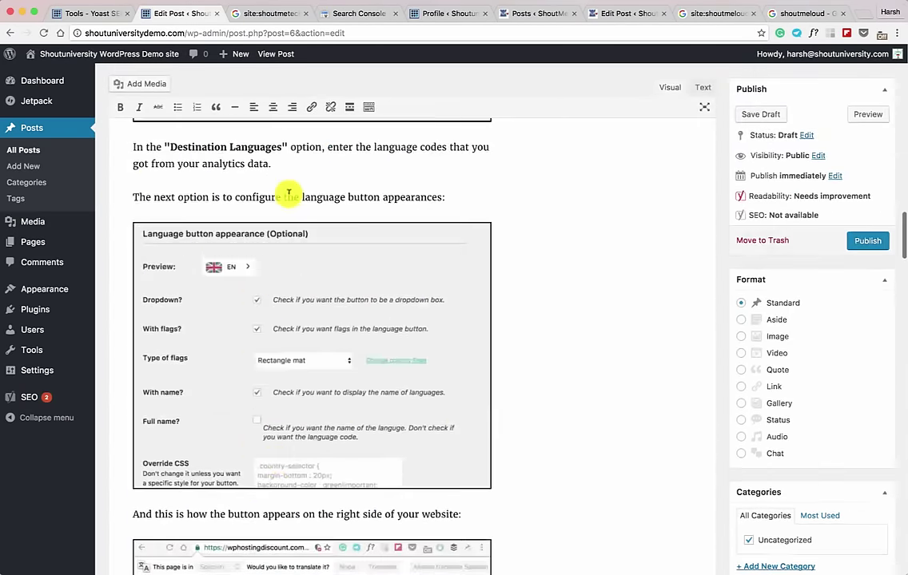
{"action": "scroll", "coordinate": [288, 194], "scroll_direction": "up", "scroll_amount": 10}
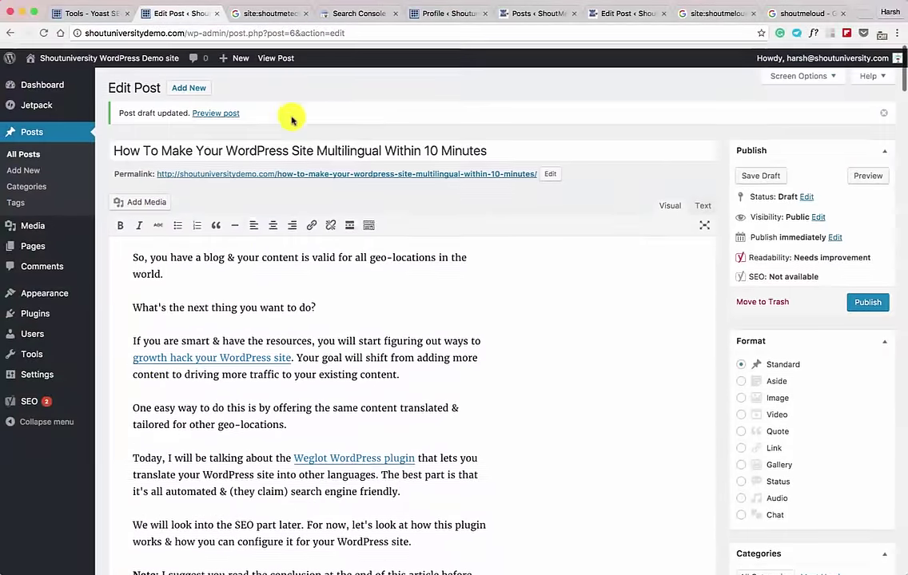
{"action": "triple_click", "coordinate": [323, 146]}
{"action": "key", "text": "ctrl+c"}
{"action": "scroll", "coordinate": [319, 146], "scroll_direction": "down", "scroll_amount": 1}
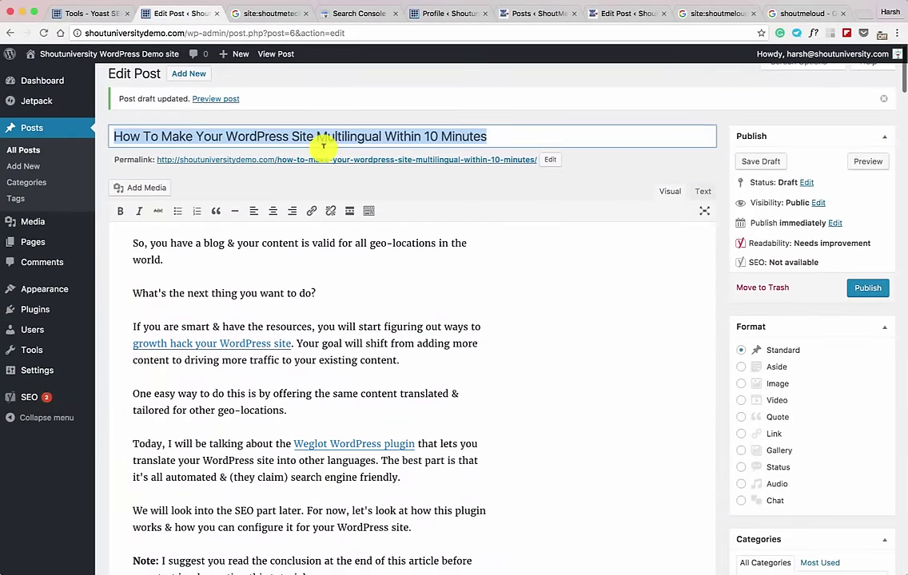
{"action": "scroll", "coordinate": [306, 216], "scroll_direction": "down", "scroll_amount": 20}
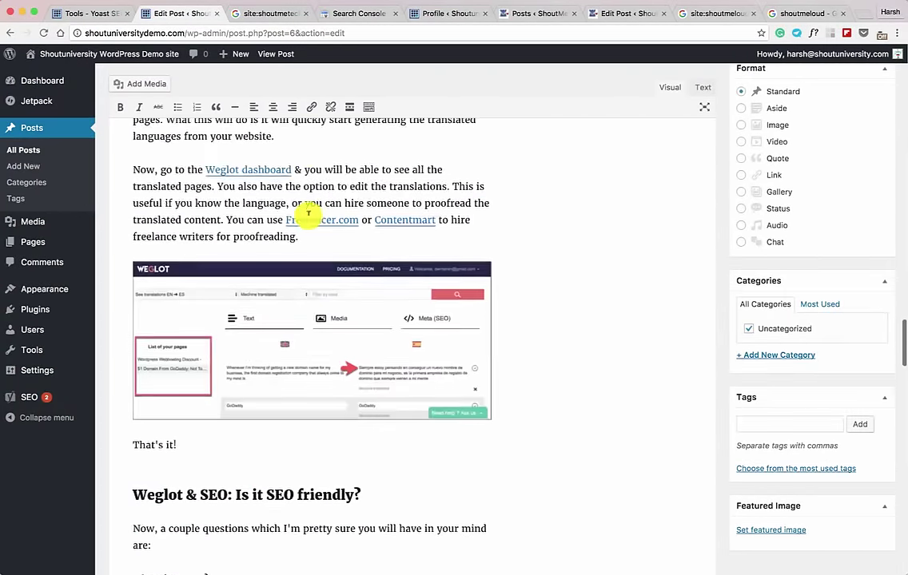
{"action": "scroll", "coordinate": [303, 197], "scroll_direction": "down", "scroll_amount": 15}
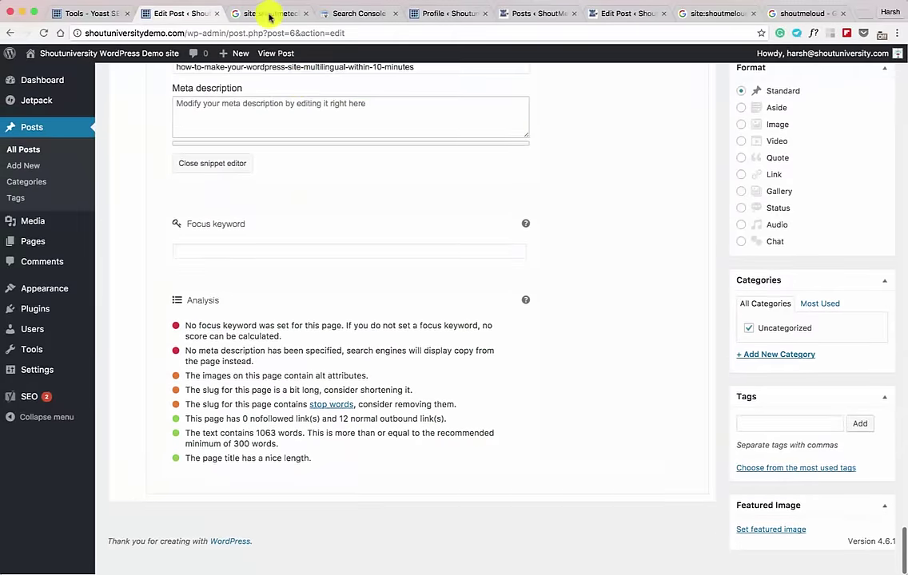
Examine the title of the "6 Latest Facebook Features" entry in the site:shoutmetech.com Google results, and return to the draft post.
{"action": "left_click", "coordinate": [266, 14]}
{"action": "left_click_drag", "start_coordinate": [90, 223], "coordinate": [413, 224]}
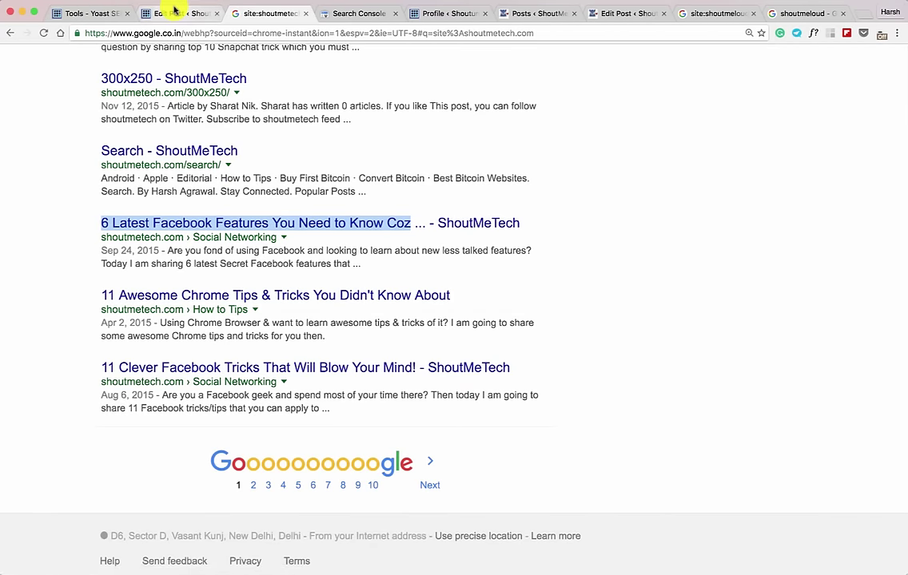
{"action": "left_click", "coordinate": [174, 13]}
Set the post's SEO title to "The complete guide to Make WordPress Site Multilingual Within 10 Minutes".
{"action": "scroll", "coordinate": [130, 247], "scroll_direction": "up", "scroll_amount": 8}
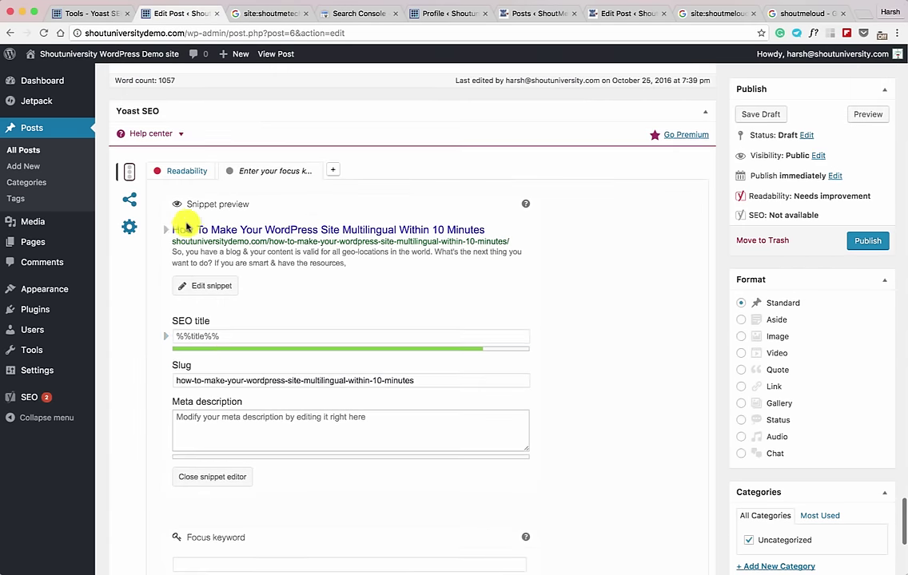
{"action": "key", "text": "ctrl+v"}
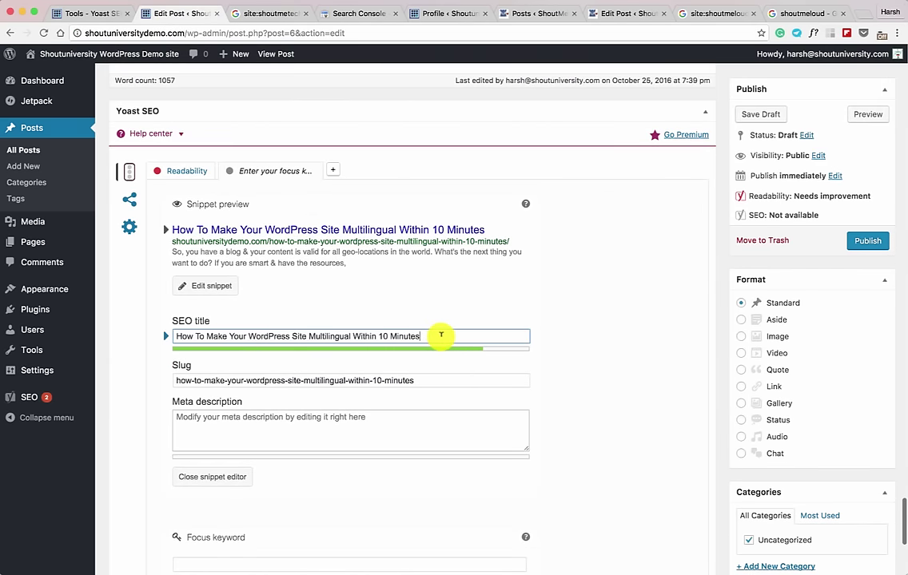
{"action": "key", "text": "ctrl+a"}
{"action": "type", "text": "The complete guide to Make WordPress Site Multilingual Within 10 Minutes"}
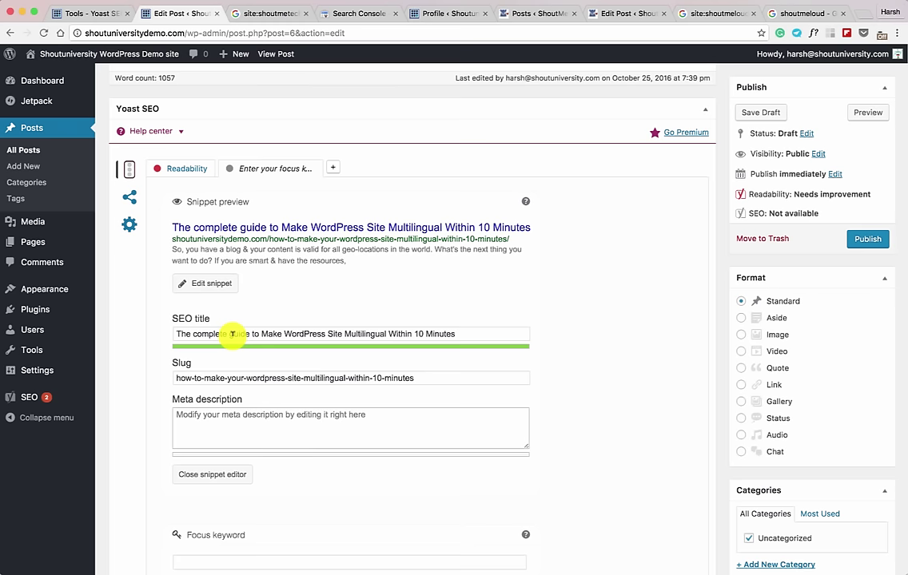
Set the meta description to "Learn how one blog added multilingual option & started driving more traffic. A free WordPress plugin call Weglot can do wonders for you.".
{"action": "scroll", "coordinate": [276, 281], "scroll_direction": "up", "scroll_amount": 20}
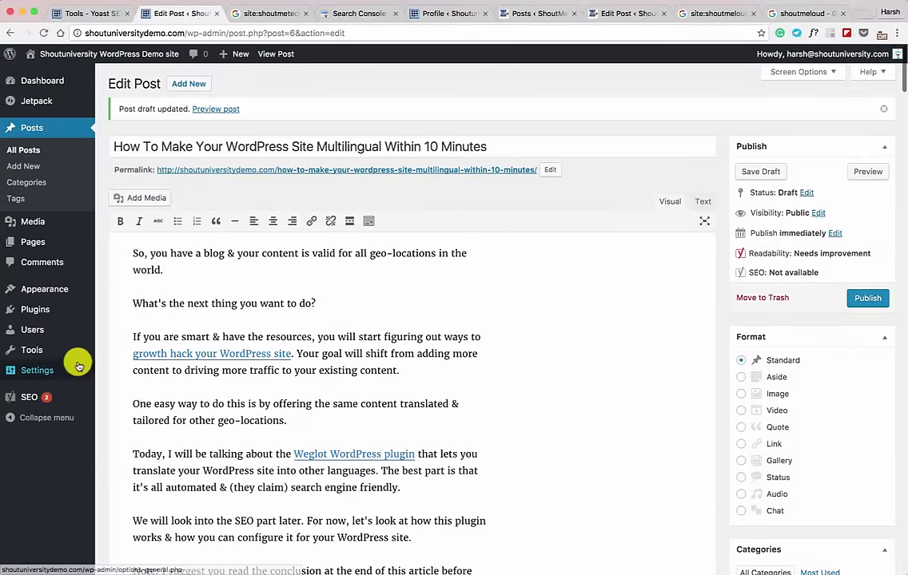
{"action": "scroll", "coordinate": [78, 362], "scroll_direction": "down", "scroll_amount": 10}
{"action": "mouse_move", "coordinate": [81, 363]}
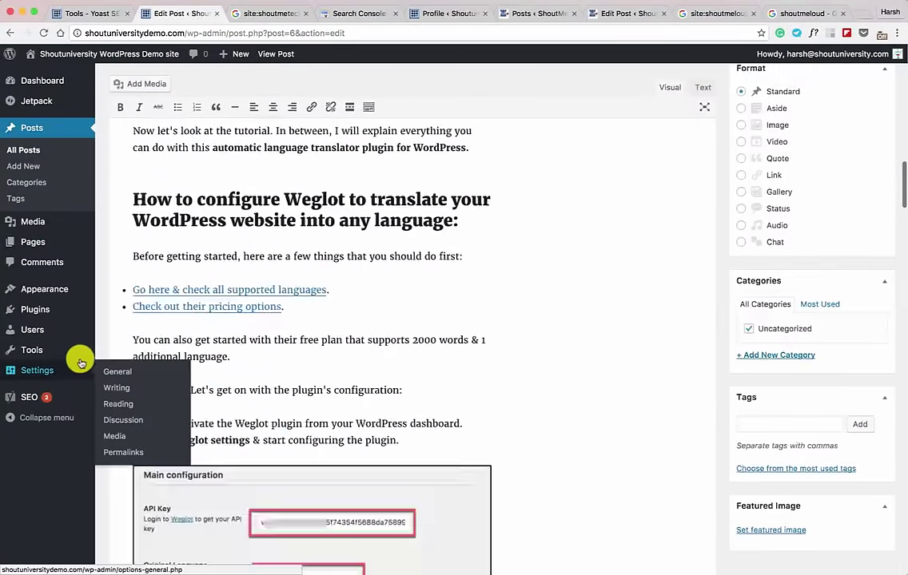
{"action": "scroll", "coordinate": [77, 356], "scroll_direction": "down", "scroll_amount": 15}
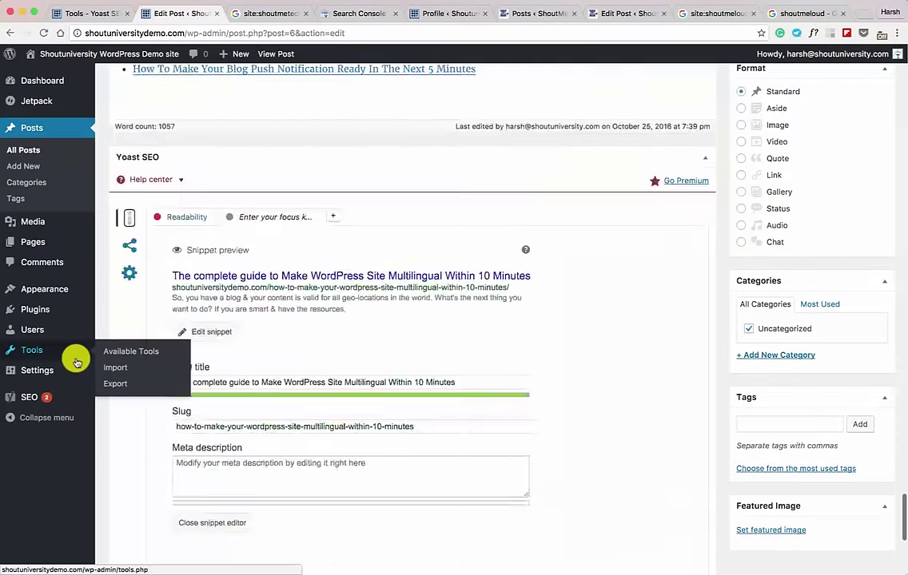
{"action": "scroll", "coordinate": [77, 360], "scroll_direction": "down", "scroll_amount": 5}
{"action": "scroll", "coordinate": [260, 269], "scroll_direction": "up", "scroll_amount": 3}
{"action": "left_click", "coordinate": [265, 296]}
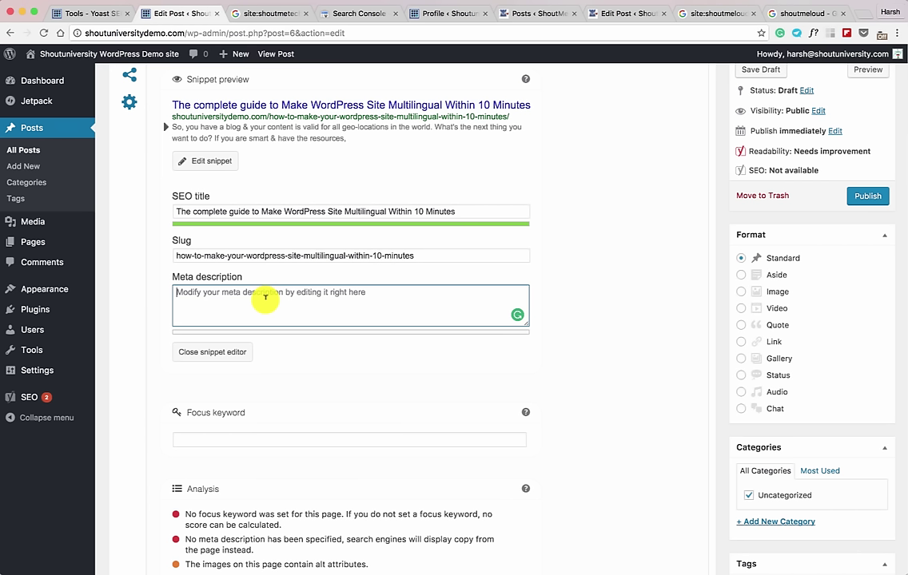
{"action": "type", "text": "Learn how one blog added multilingual option & started driving more traffic. A free WordPress plugin call Weglot can do wonders for you."}
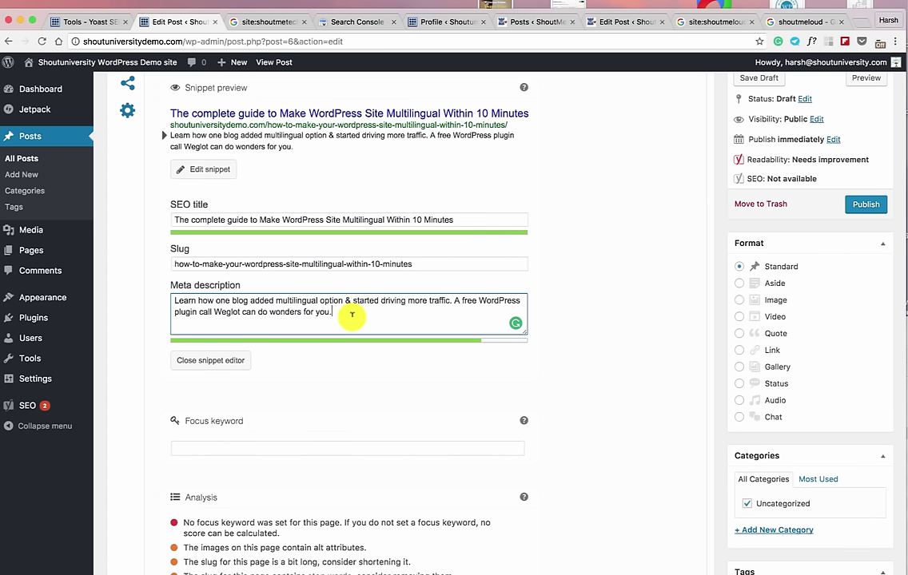
Compare the description of the "6 Latest Facebook Features" Google result with the draft post's meta description.
{"action": "left_click", "coordinate": [264, 22]}
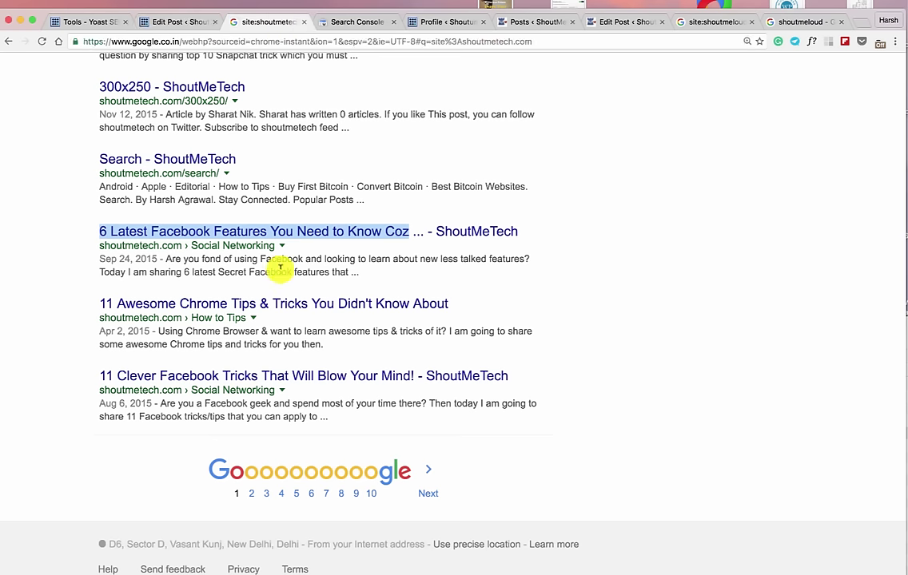
{"action": "left_click_drag", "start_coordinate": [167, 258], "coordinate": [359, 272]}
{"action": "left_click", "coordinate": [172, 22]}
{"action": "left_click_drag", "start_coordinate": [329, 312], "coordinate": [183, 301]}
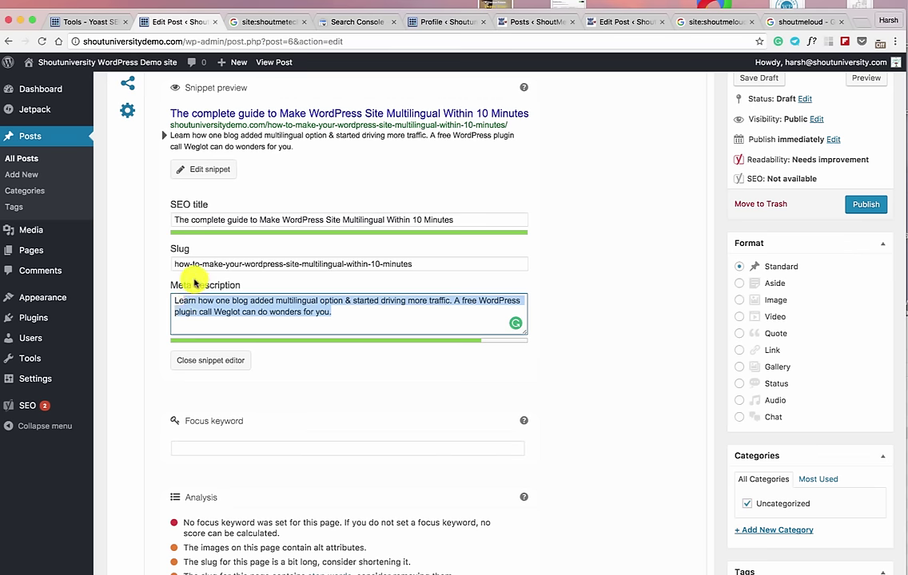
In the post's Yoast social settings, set the Twitter title to "How To Make Your #WordPress Site Multilingual Within 10 Minutes".
{"action": "scroll", "coordinate": [183, 284], "scroll_direction": "up", "scroll_amount": 4}
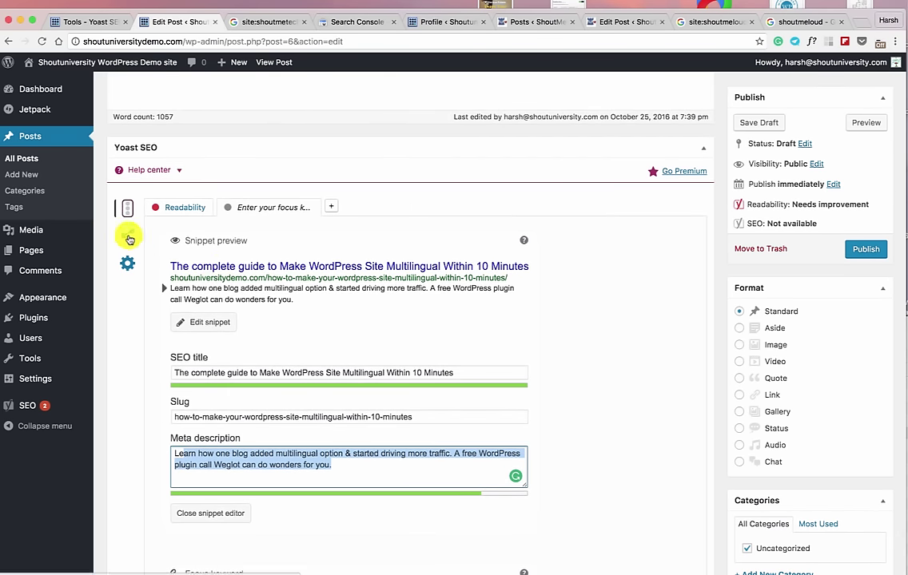
{"action": "left_click", "coordinate": [127, 243]}
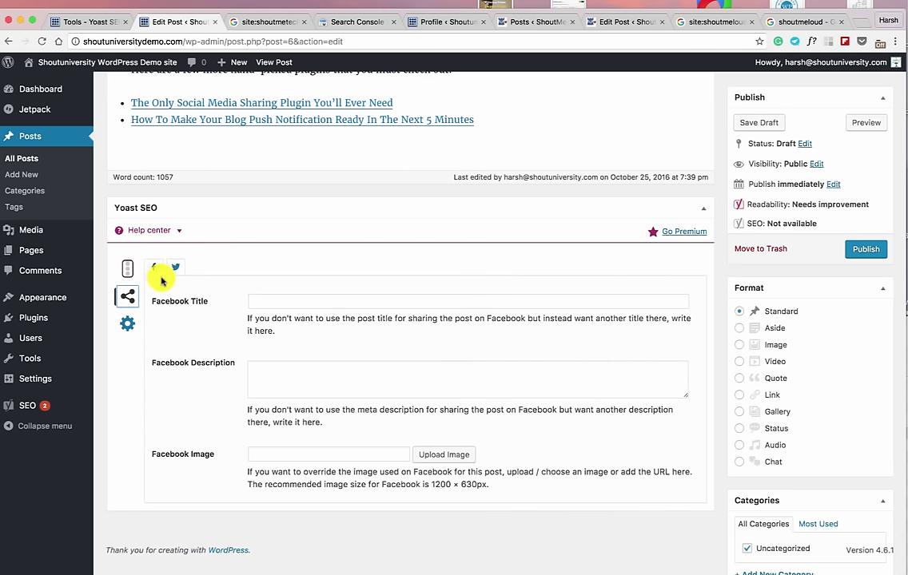
{"action": "left_click", "coordinate": [300, 299]}
{"action": "left_click", "coordinate": [176, 267]}
{"action": "left_click", "coordinate": [269, 297]}
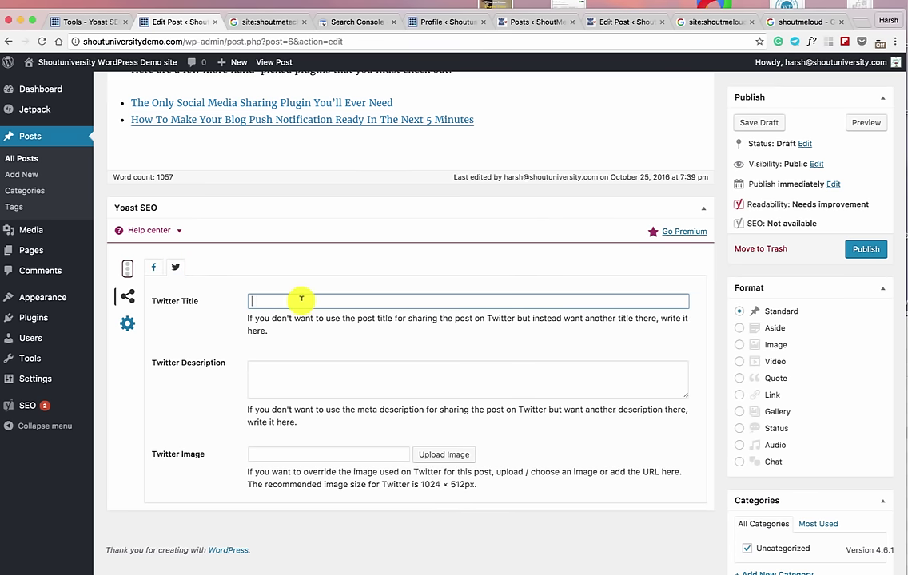
{"action": "type", "text": "How To Make Your WordPress Site Multilingual Within 10 Minutes"}
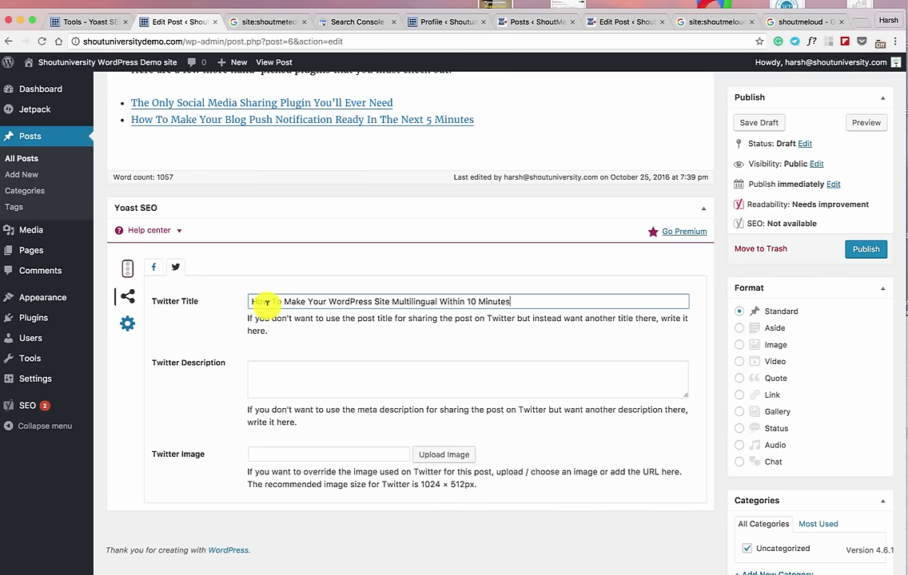
{"action": "left_click", "coordinate": [329, 302]}
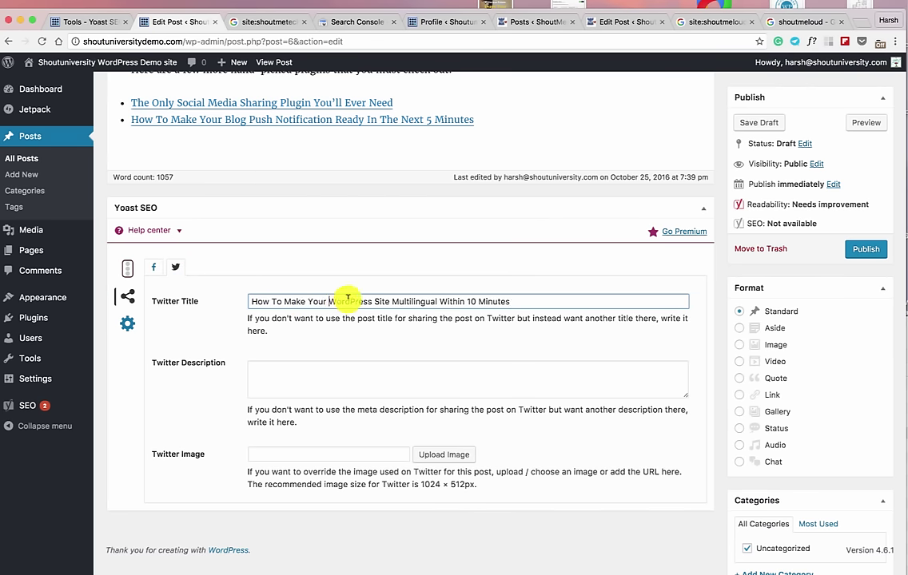
{"action": "type", "text": "#"}
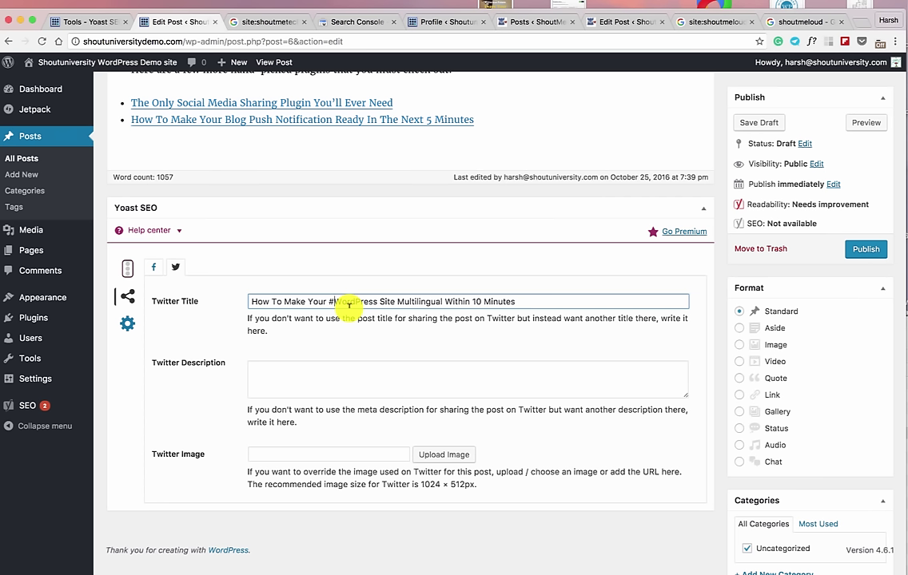
Set the post's Facebook image to the "Leave Your Past Behind" picture from the media library.
{"action": "left_click", "coordinate": [362, 454]}
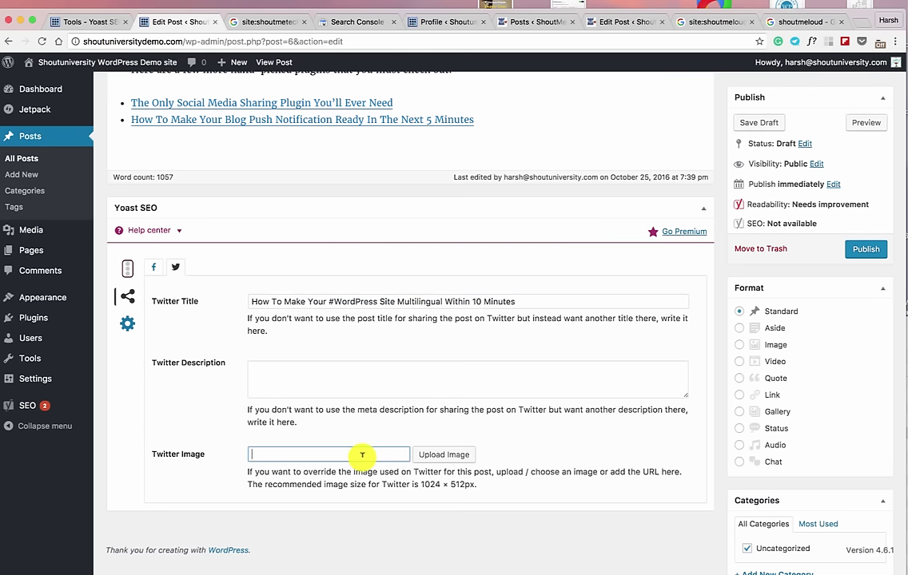
{"action": "left_click", "coordinate": [351, 385]}
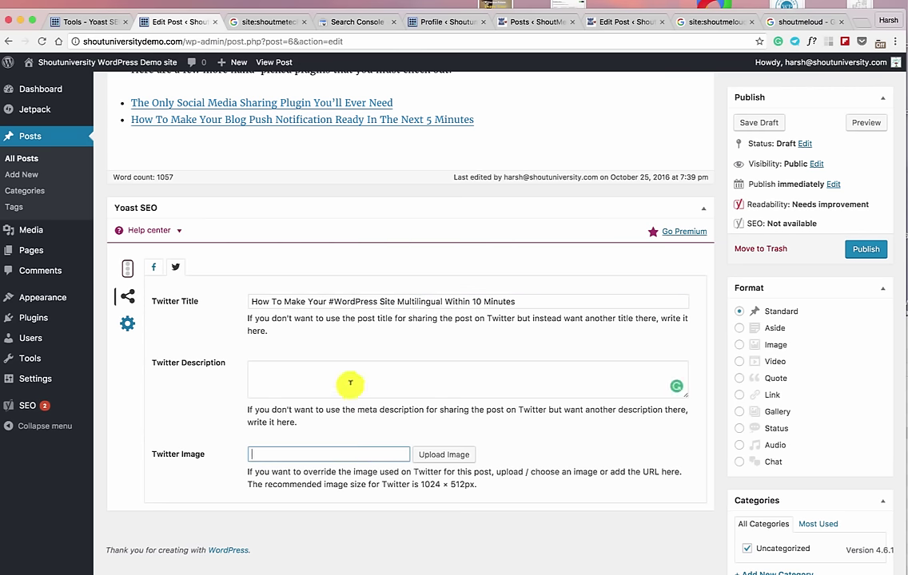
{"action": "left_click", "coordinate": [155, 267]}
{"action": "left_click", "coordinate": [446, 456]}
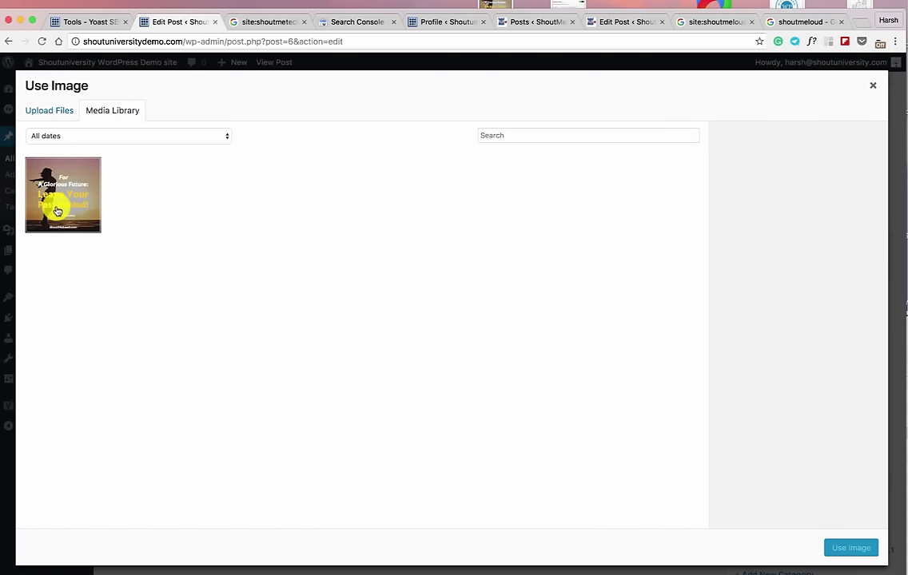
{"action": "left_click", "coordinate": [61, 202]}
{"action": "left_click", "coordinate": [851, 547]}
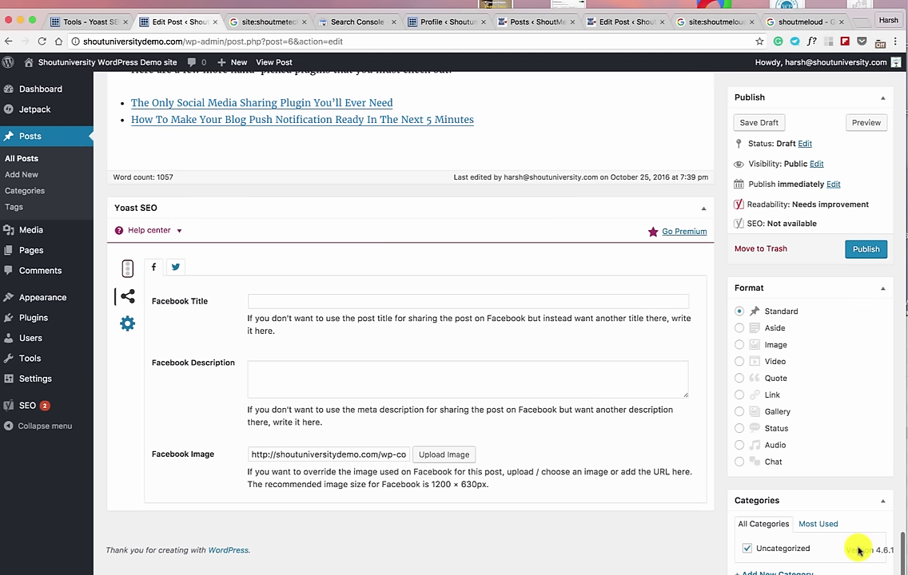
Check the recommended Twitter image size and use the "Leave Your Past Behind" picture as the post's Twitter image.
{"action": "left_click", "coordinate": [176, 267]}
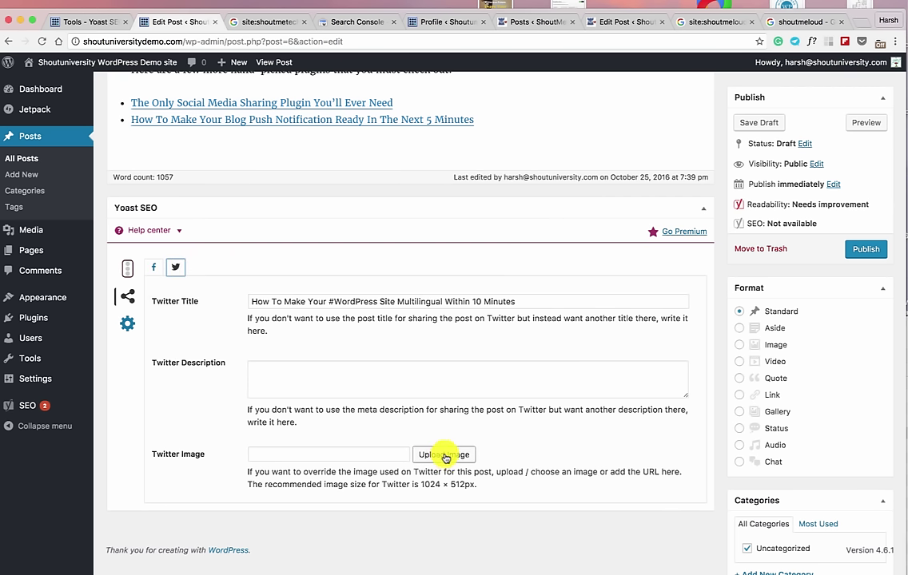
{"action": "left_click_drag", "start_coordinate": [476, 487], "coordinate": [425, 485]}
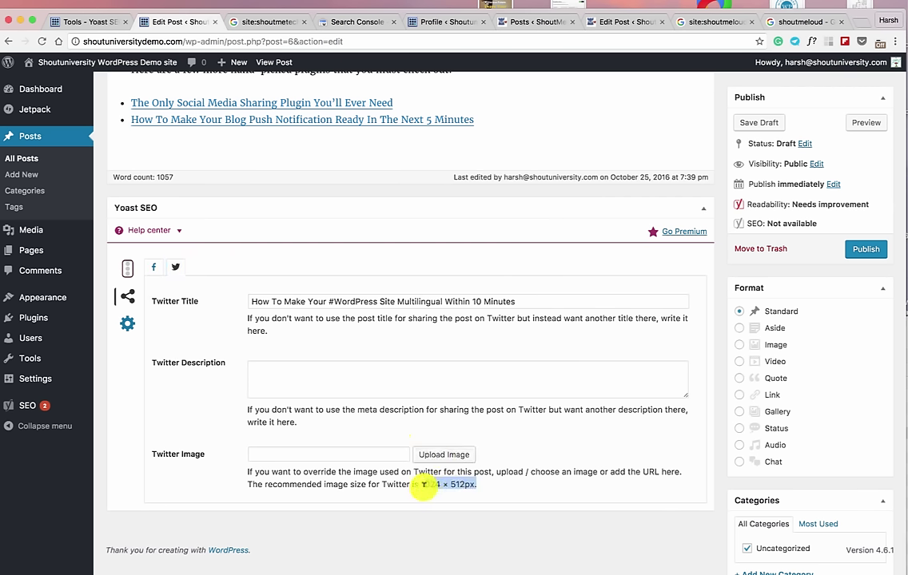
{"action": "left_click", "coordinate": [435, 455]}
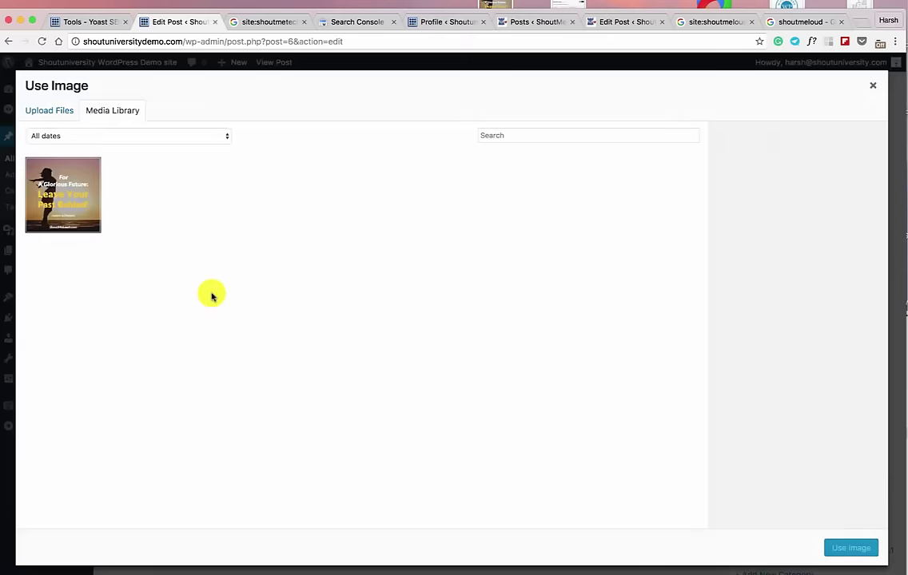
{"action": "left_click", "coordinate": [89, 202]}
{"action": "left_click", "coordinate": [851, 548]}
Review the images in the draft's content and the post's Facebook and Twitter sharing fields in Yoast SEO.
{"action": "scroll", "coordinate": [438, 429], "scroll_direction": "up", "scroll_amount": 20}
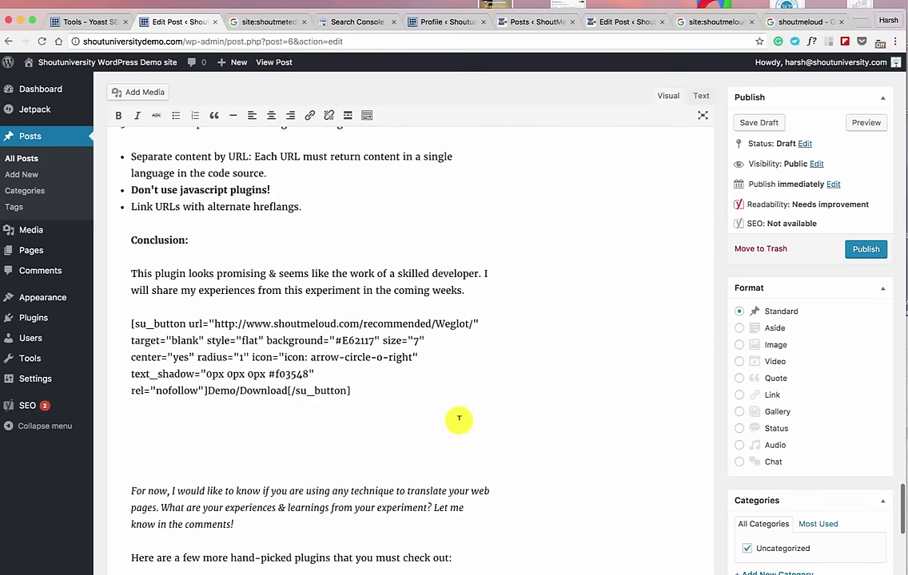
{"action": "scroll", "coordinate": [460, 415], "scroll_direction": "up", "scroll_amount": 20}
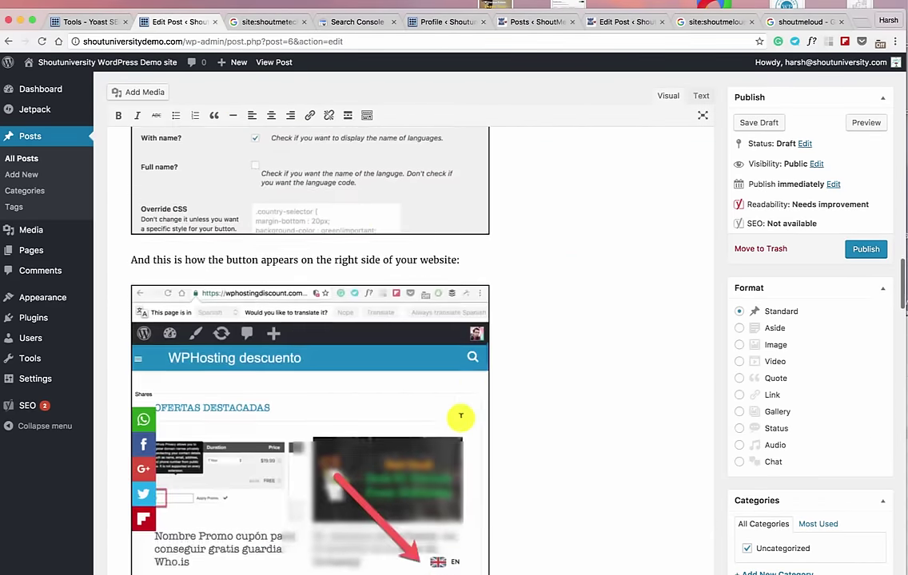
{"action": "scroll", "coordinate": [459, 415], "scroll_direction": "up", "scroll_amount": 2}
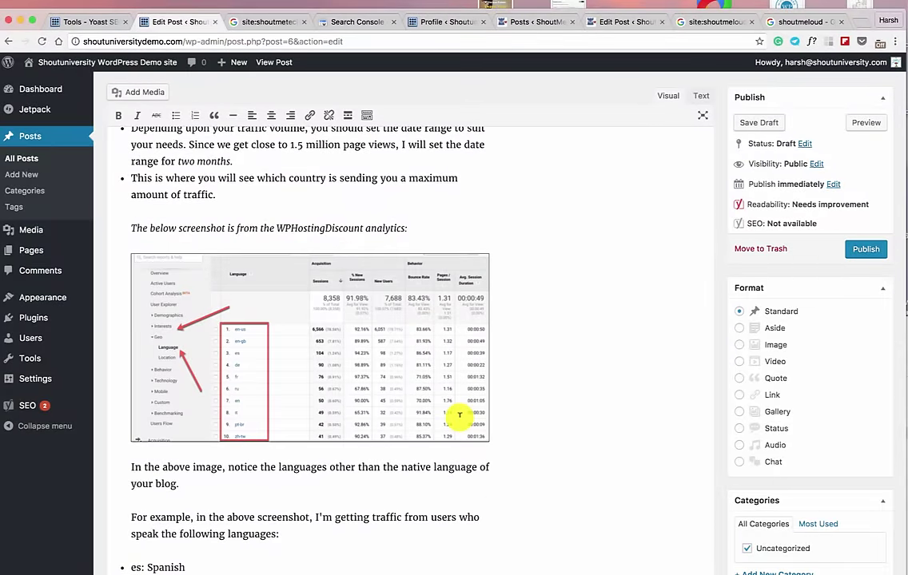
{"action": "scroll", "coordinate": [460, 415], "scroll_direction": "down", "scroll_amount": 20}
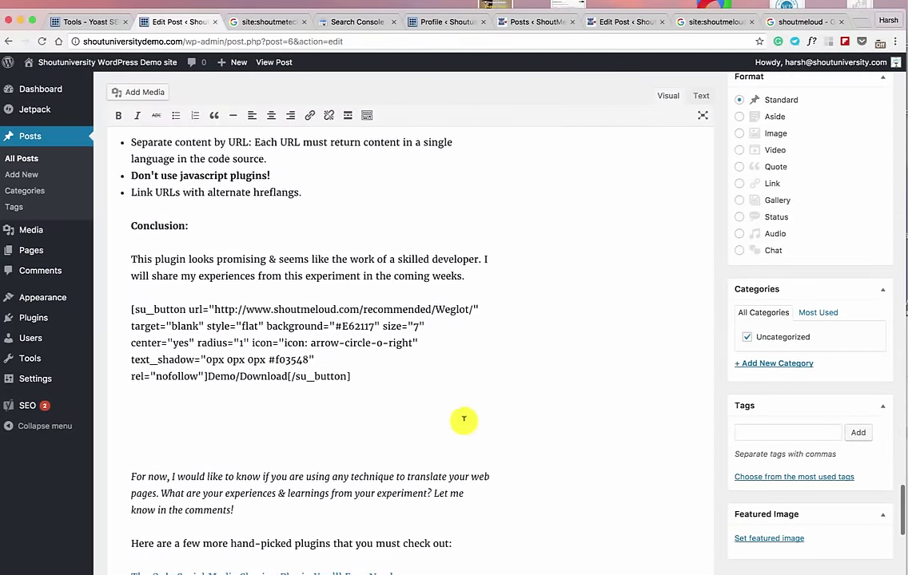
{"action": "scroll", "coordinate": [463, 420], "scroll_direction": "down", "scroll_amount": 10}
{"action": "left_click", "coordinate": [329, 360]}
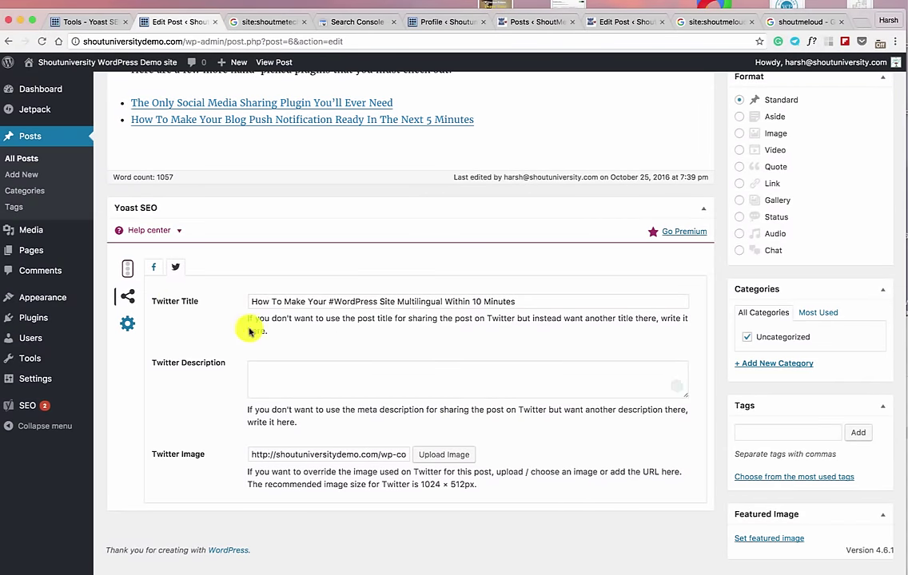
{"action": "left_click", "coordinate": [154, 267]}
{"action": "left_click", "coordinate": [316, 302]}
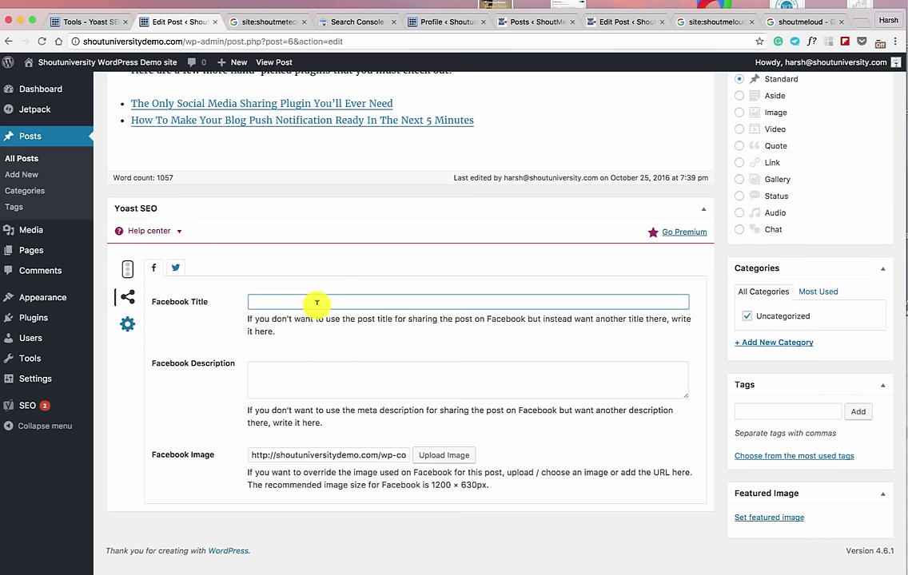
{"action": "left_click", "coordinate": [175, 268]}
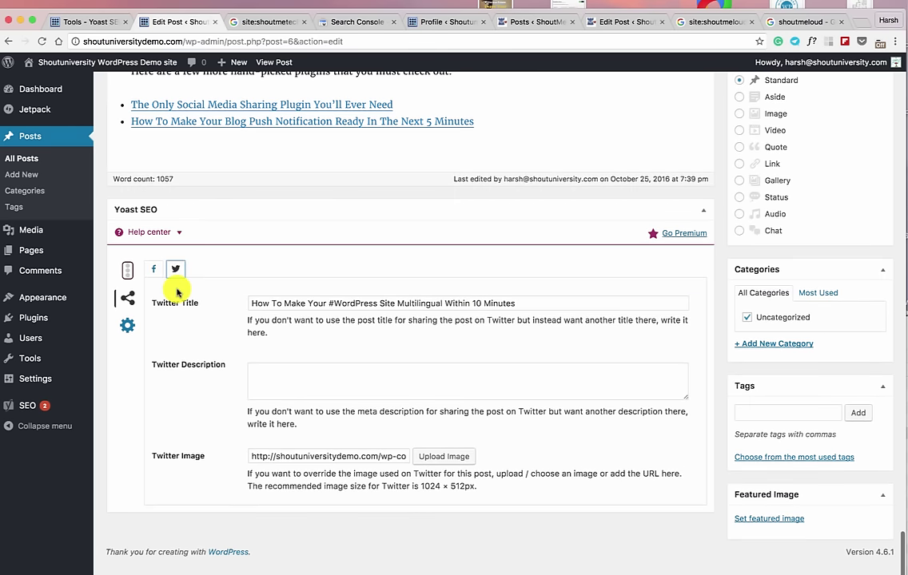
In the post's advanced Yoast settings, set Meta robots index to noindex and Meta robots follow to nofollow.
{"action": "left_click", "coordinate": [129, 326]}
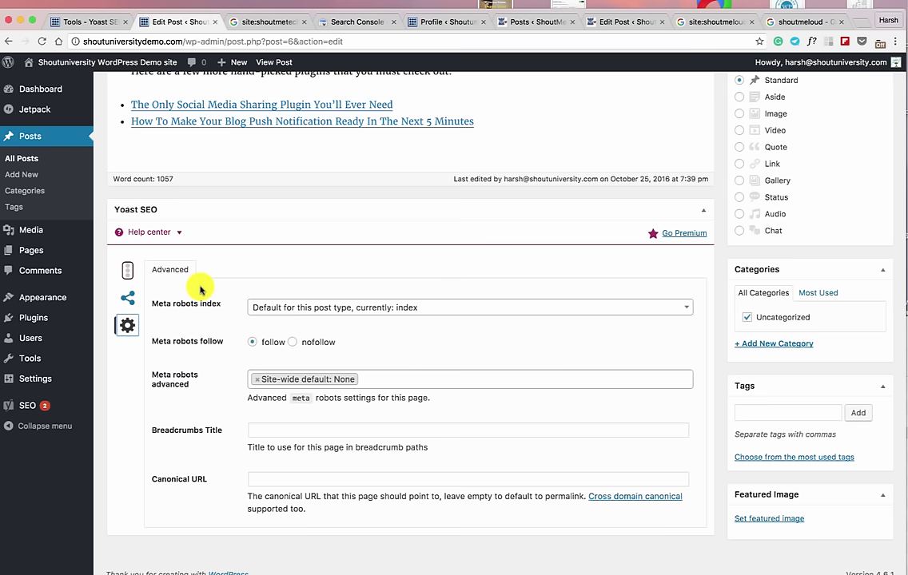
{"action": "left_click", "coordinate": [286, 308]}
{"action": "left_click", "coordinate": [275, 381]}
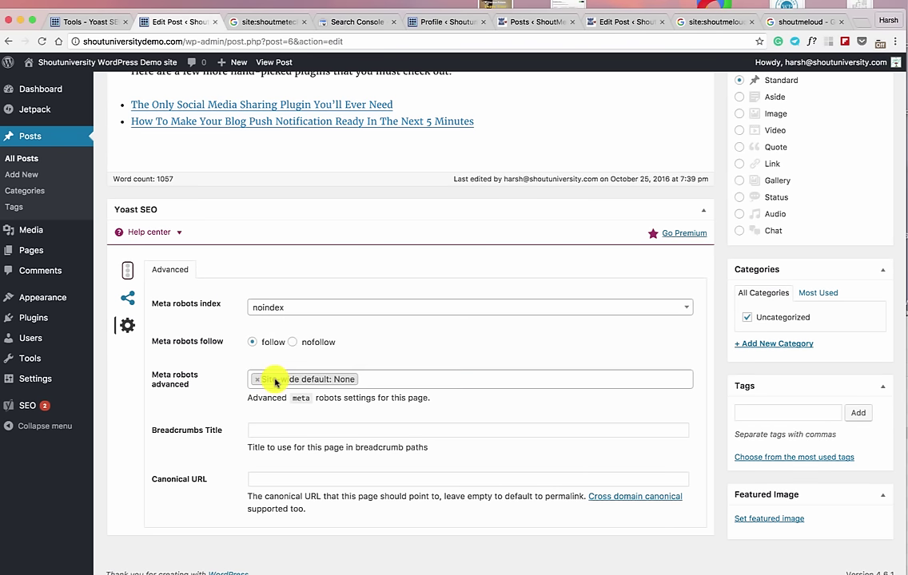
{"action": "left_click", "coordinate": [240, 111]}
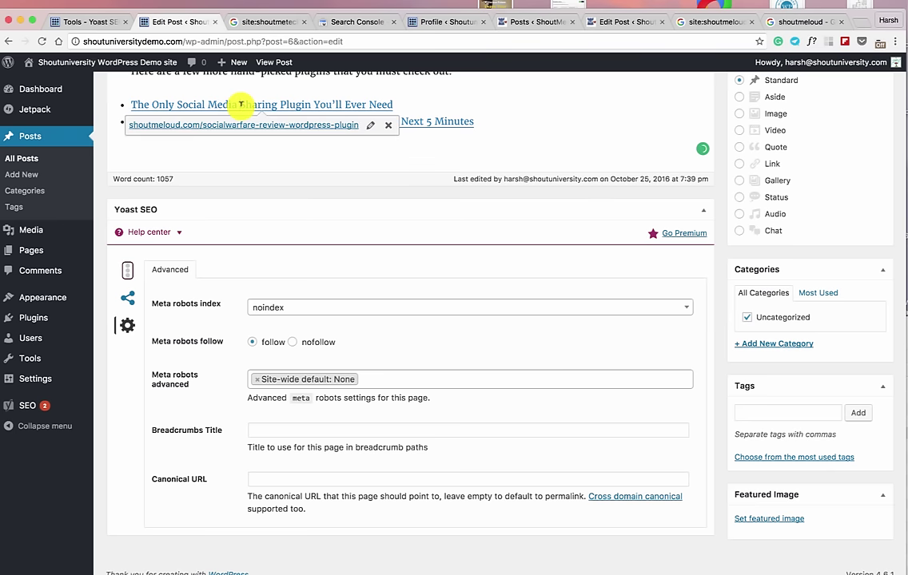
{"action": "left_click", "coordinate": [292, 342]}
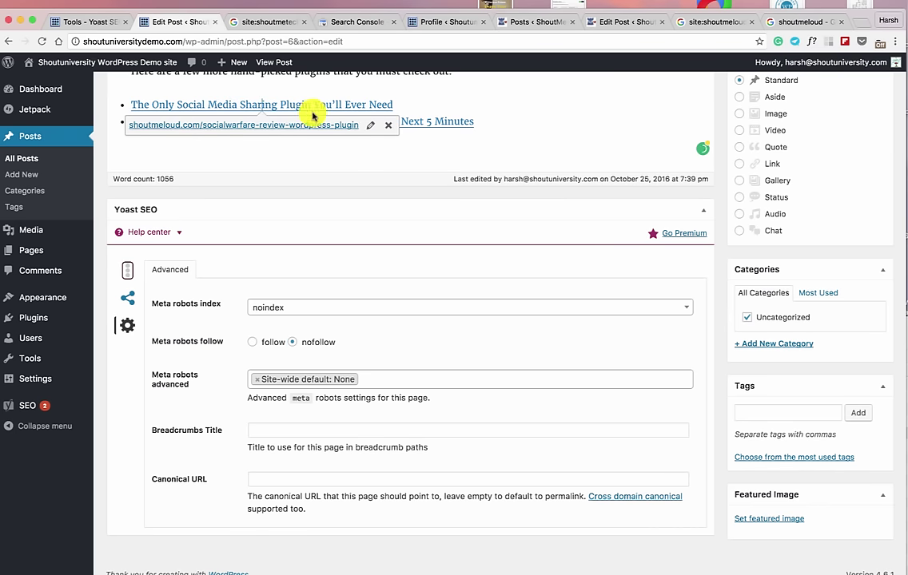
{"action": "left_click", "coordinate": [321, 178]}
{"action": "scroll", "coordinate": [348, 288], "scroll_direction": "down", "scroll_amount": 1}
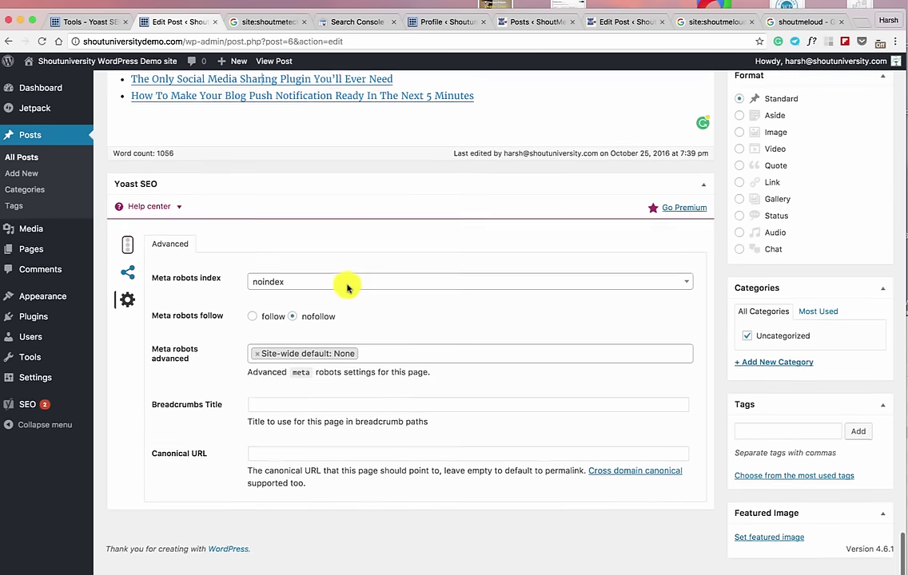
{"action": "left_click", "coordinate": [277, 455]}
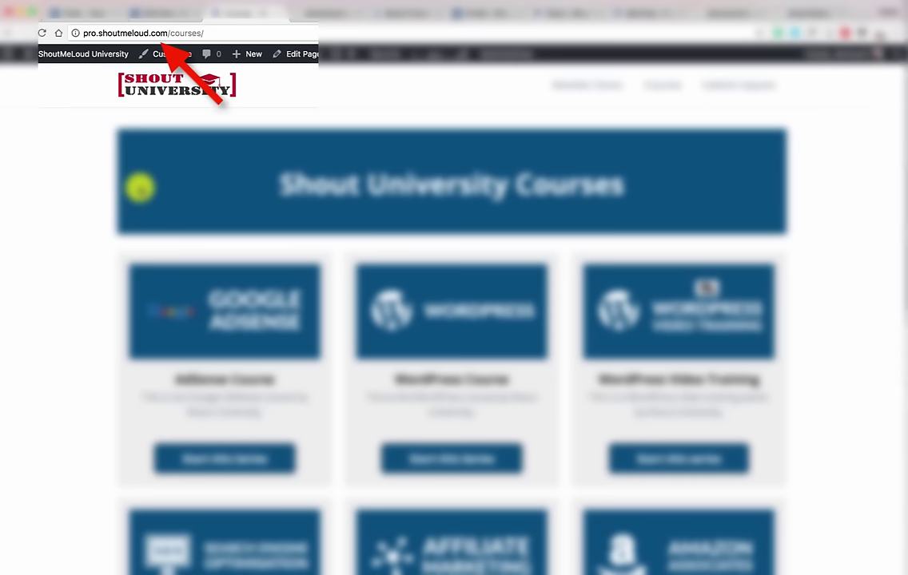
Open the Affiliate Marketing Course from the Shout University courses page in a new tab, and return to the draft post.
{"action": "scroll", "coordinate": [140, 187], "scroll_direction": "down", "scroll_amount": 3}
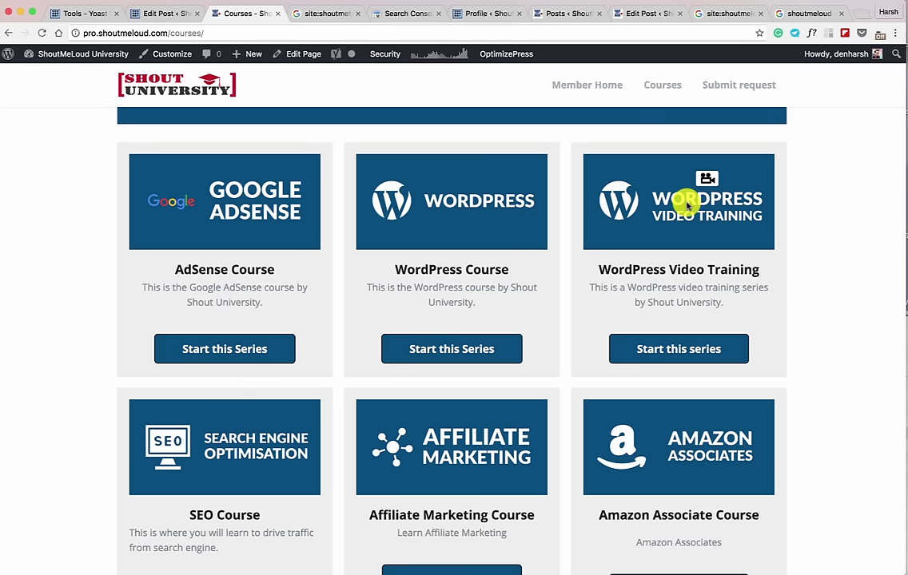
{"action": "scroll", "coordinate": [498, 312], "scroll_direction": "down", "scroll_amount": 2}
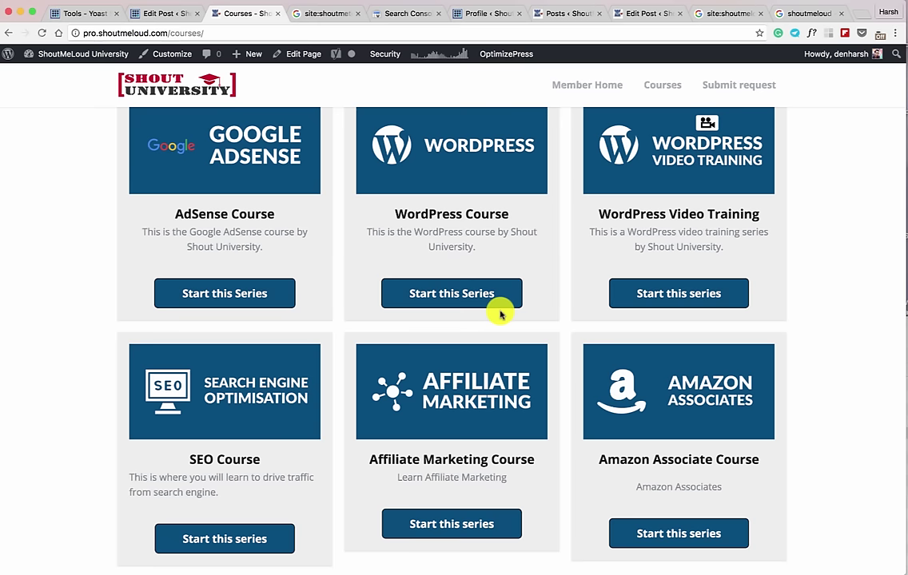
{"action": "left_click_drag", "start_coordinate": [367, 460], "coordinate": [557, 458]}
{"action": "left_click", "coordinate": [608, 462]}
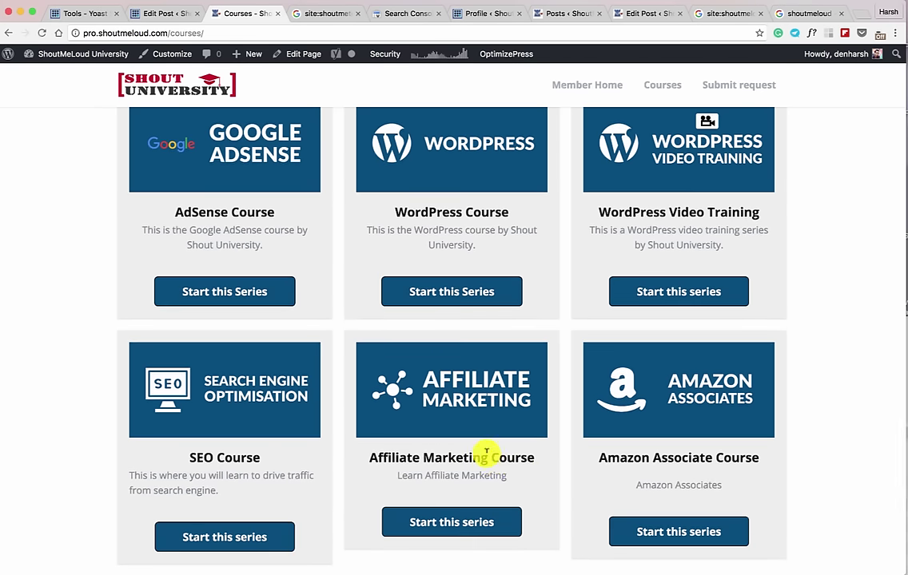
{"action": "left_click", "coordinate": [472, 522], "text": "super"}
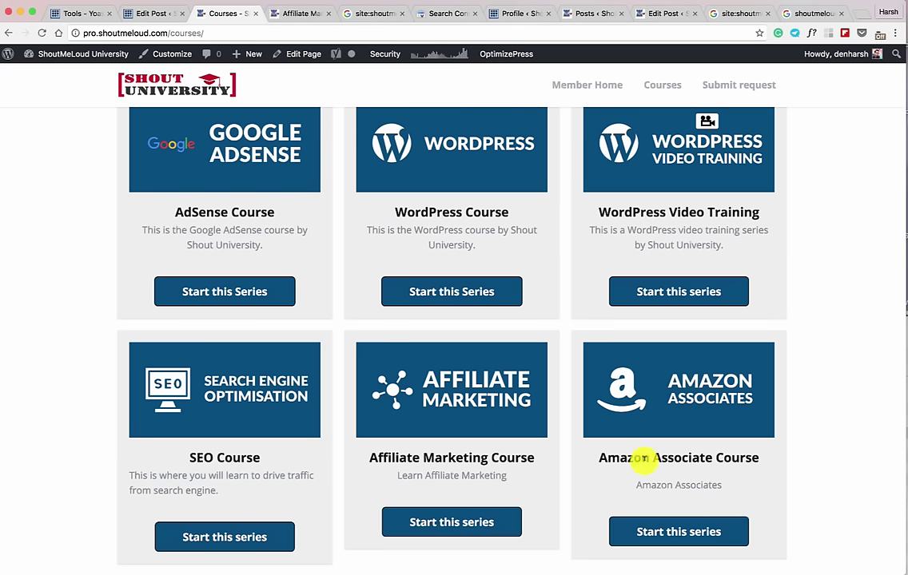
{"action": "scroll", "coordinate": [240, 224], "scroll_direction": "up", "scroll_amount": 5}
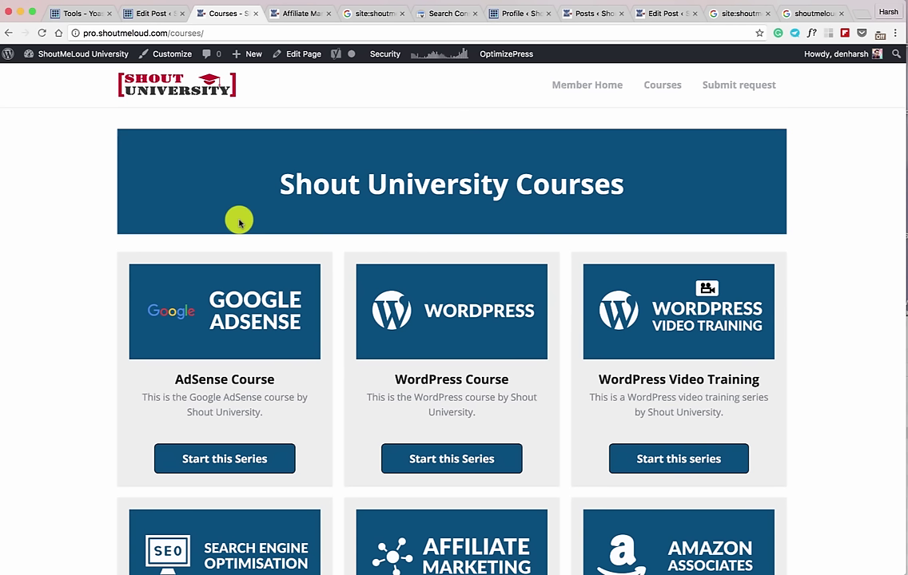
{"action": "left_click", "coordinate": [138, 13]}
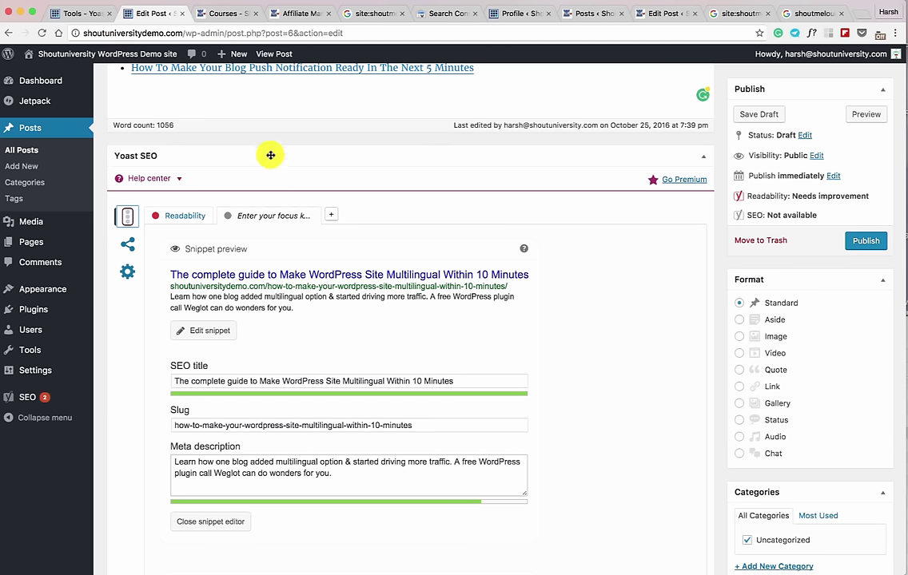